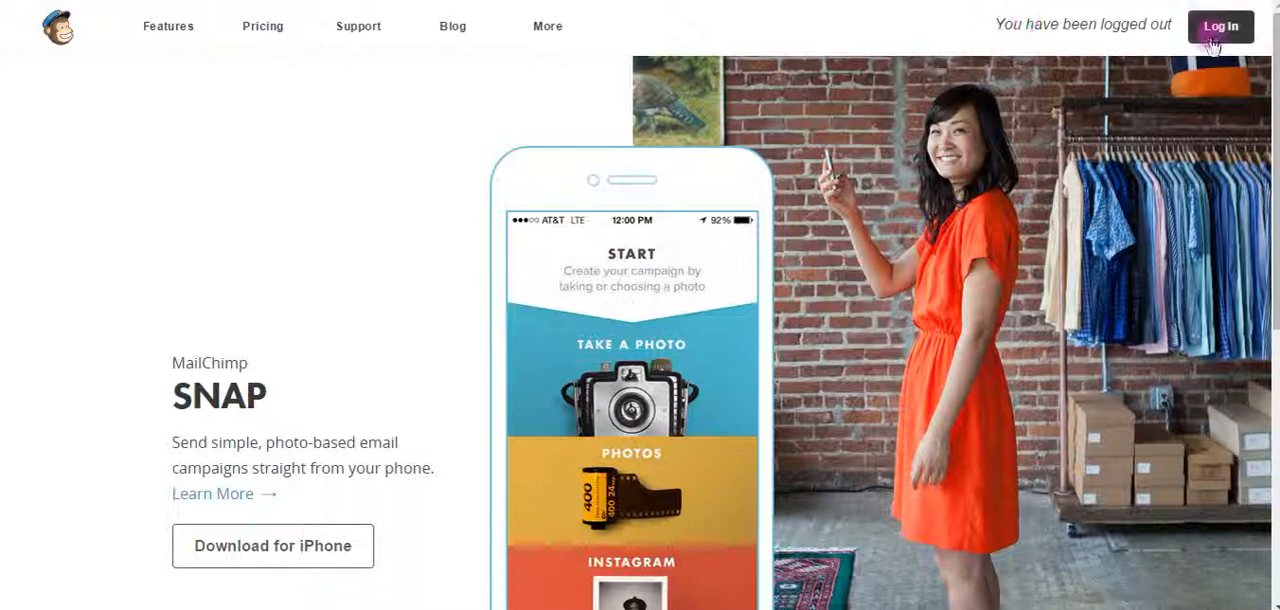
# Log in to the MailChimp account with the prefilled username and password
pyautogui.click(1215, 35)
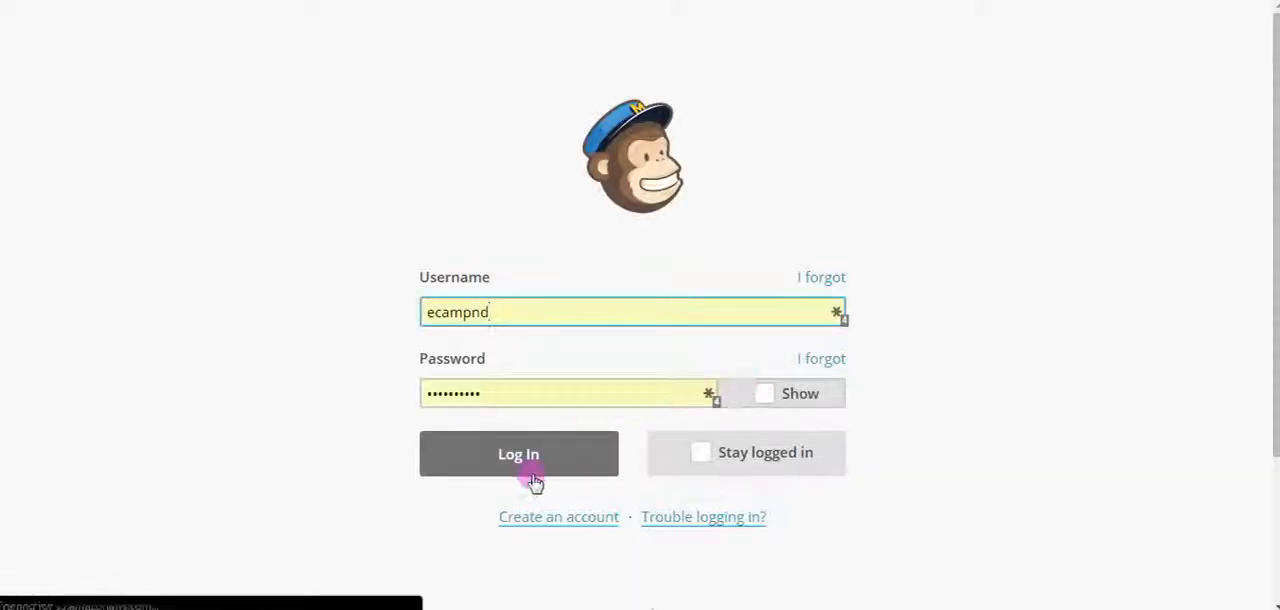
pyautogui.click(530, 466)
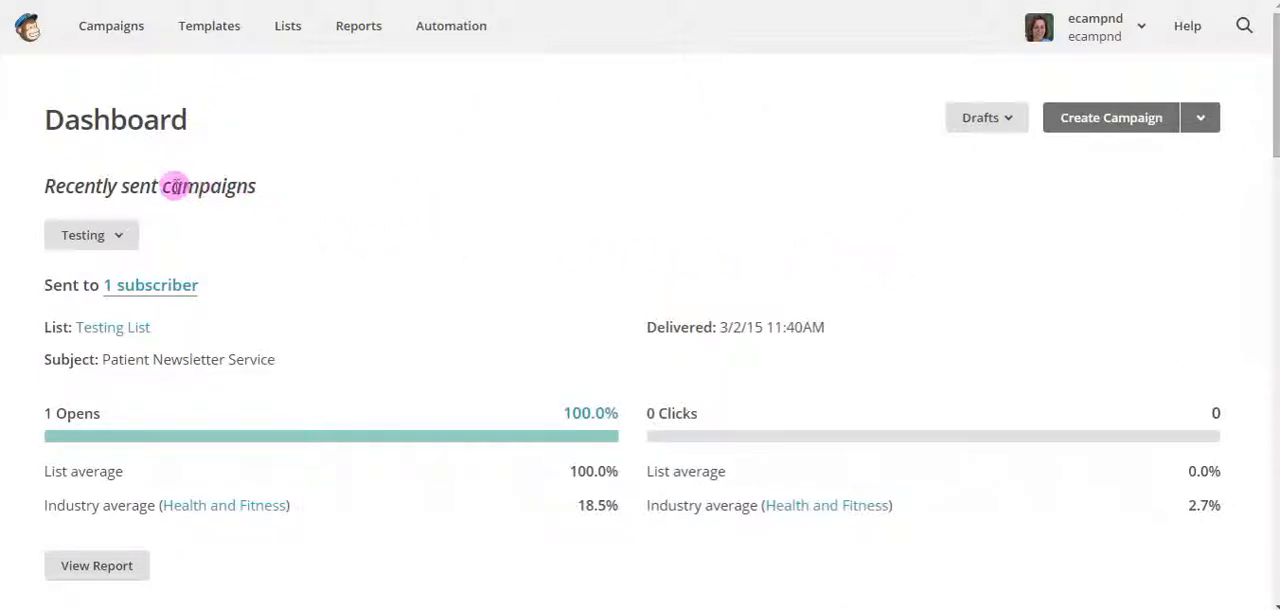
pyautogui.moveTo(163, 186); pyautogui.dragTo(255, 188)
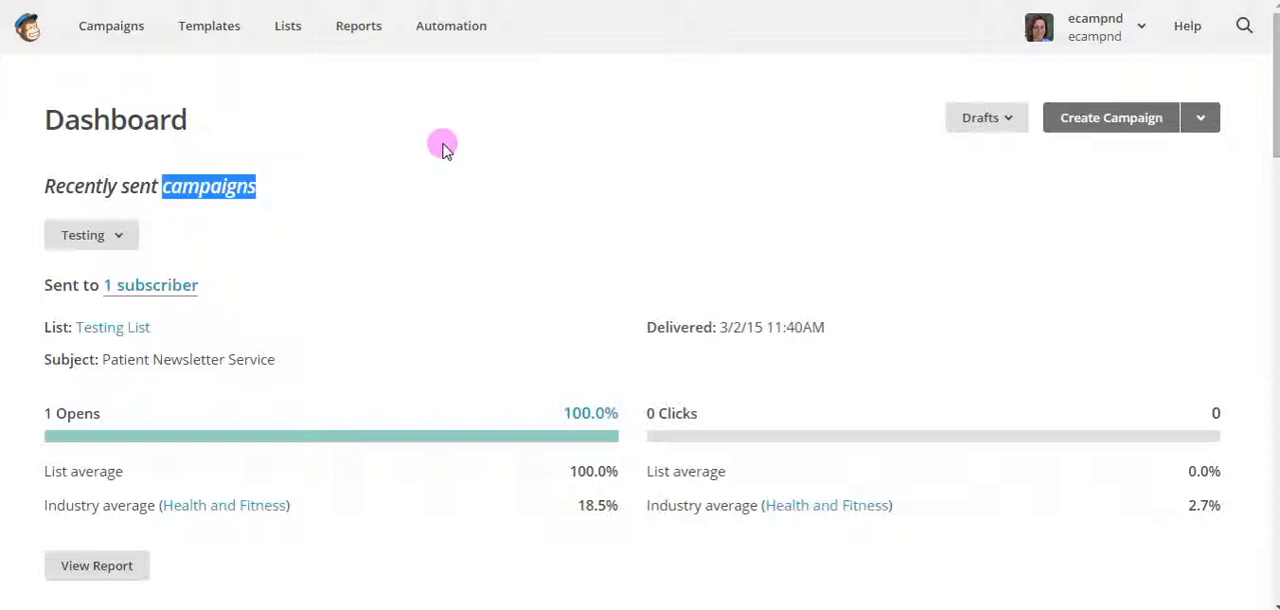
pyautogui.click(160, 112)
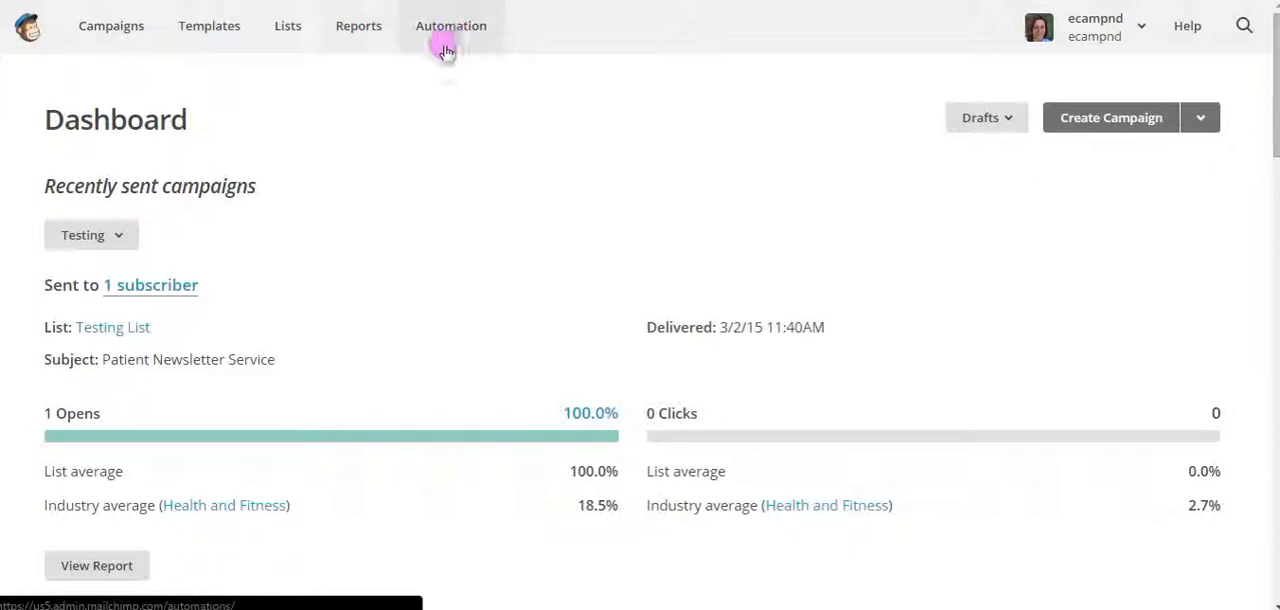
# Go to the account's mailing lists and start creating a new list rather than a group
pyautogui.click(288, 38)
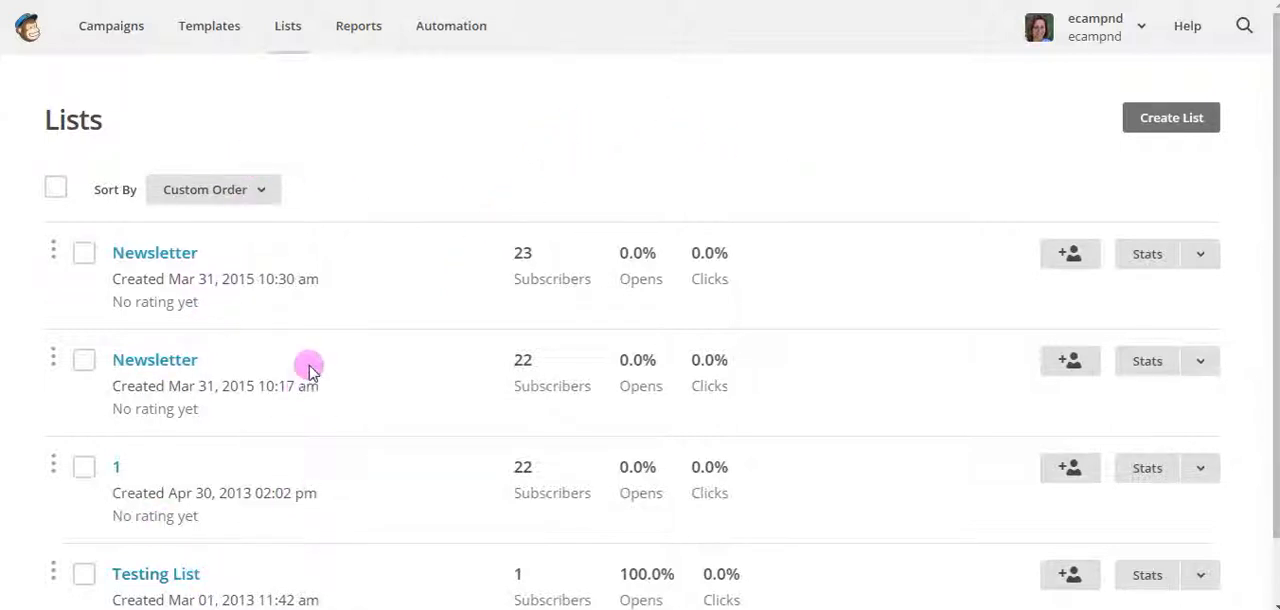
pyautogui.scroll(-1, 309, 368)
pyautogui.scroll(1, 309, 368)
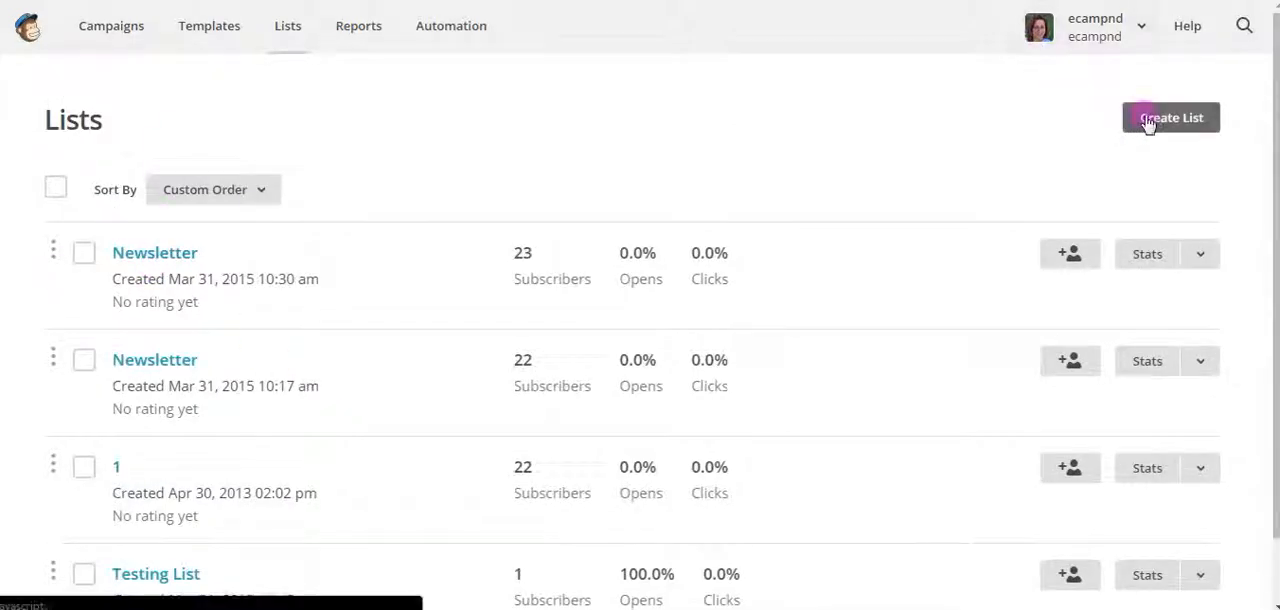
pyautogui.click(1183, 122)
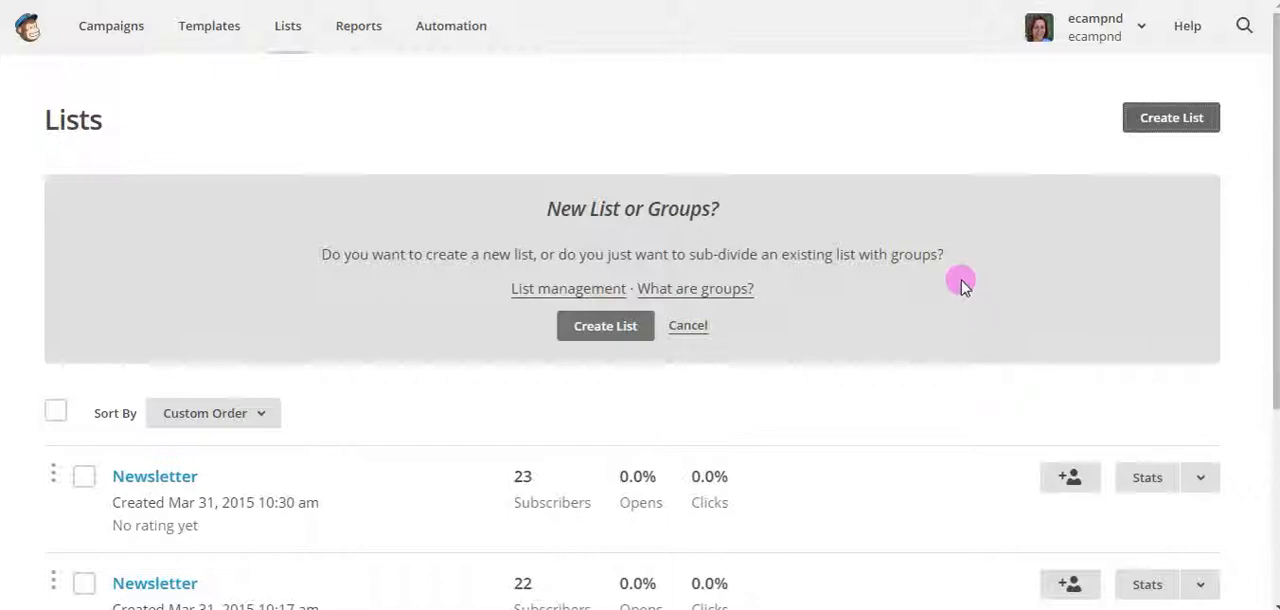
pyautogui.click(605, 328)
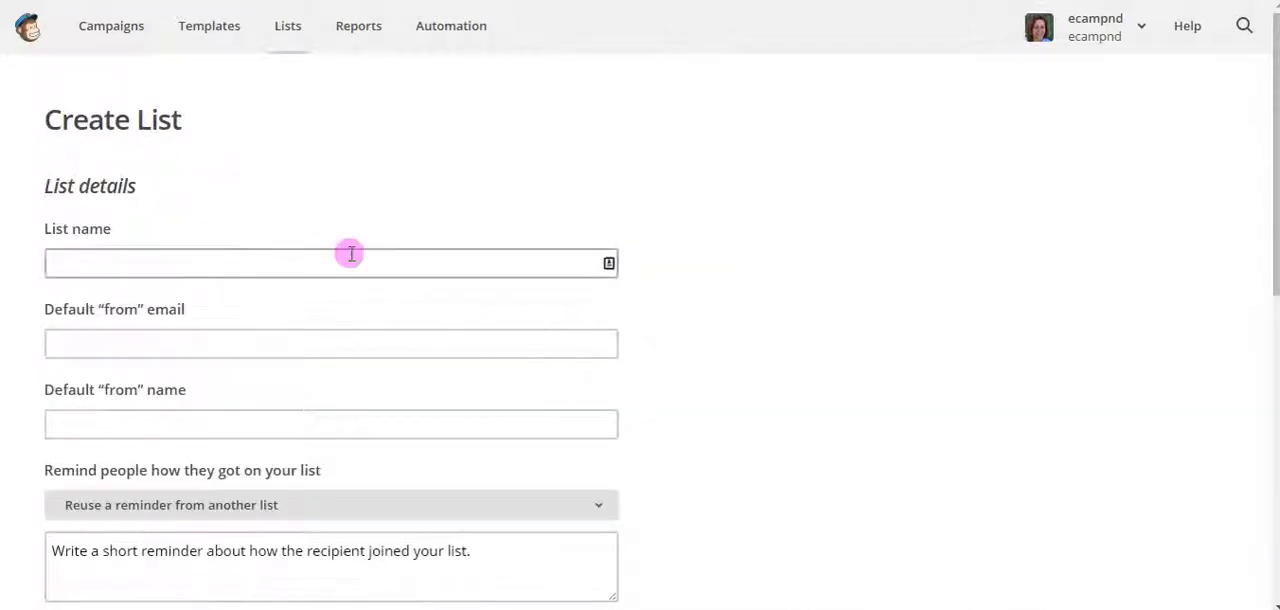
# Enter "Newsletter List" as the name of the new list
pyautogui.scroll(-2, 967, 285)
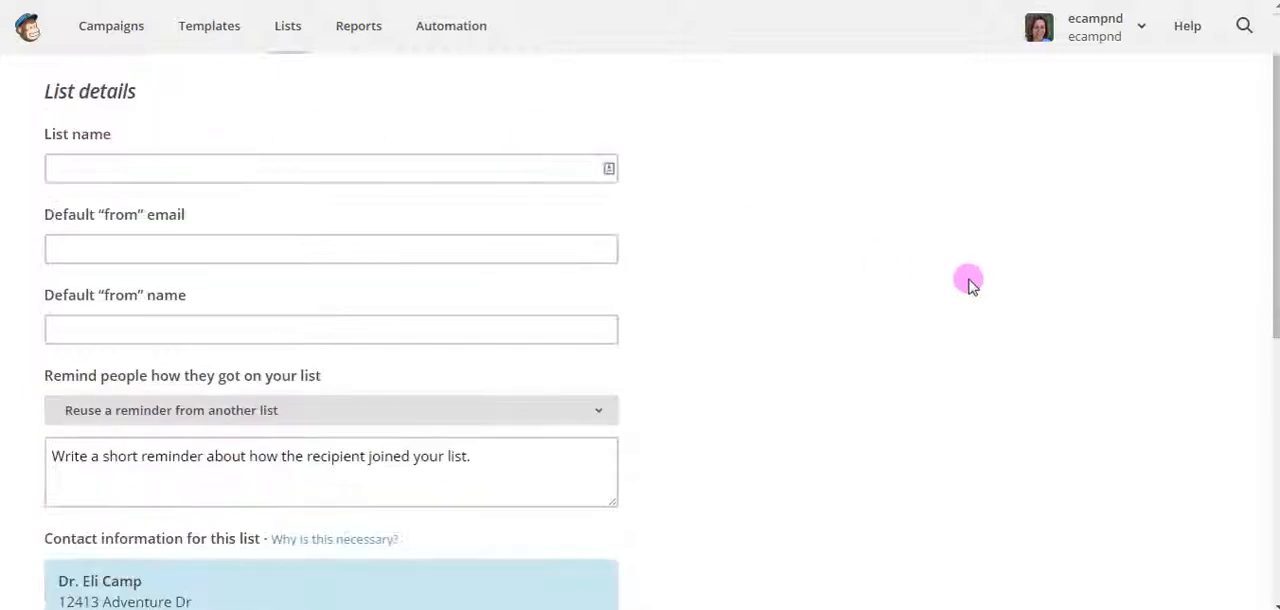
pyautogui.scroll(-2, 371, 194)
pyautogui.scroll(4, 367, 164)
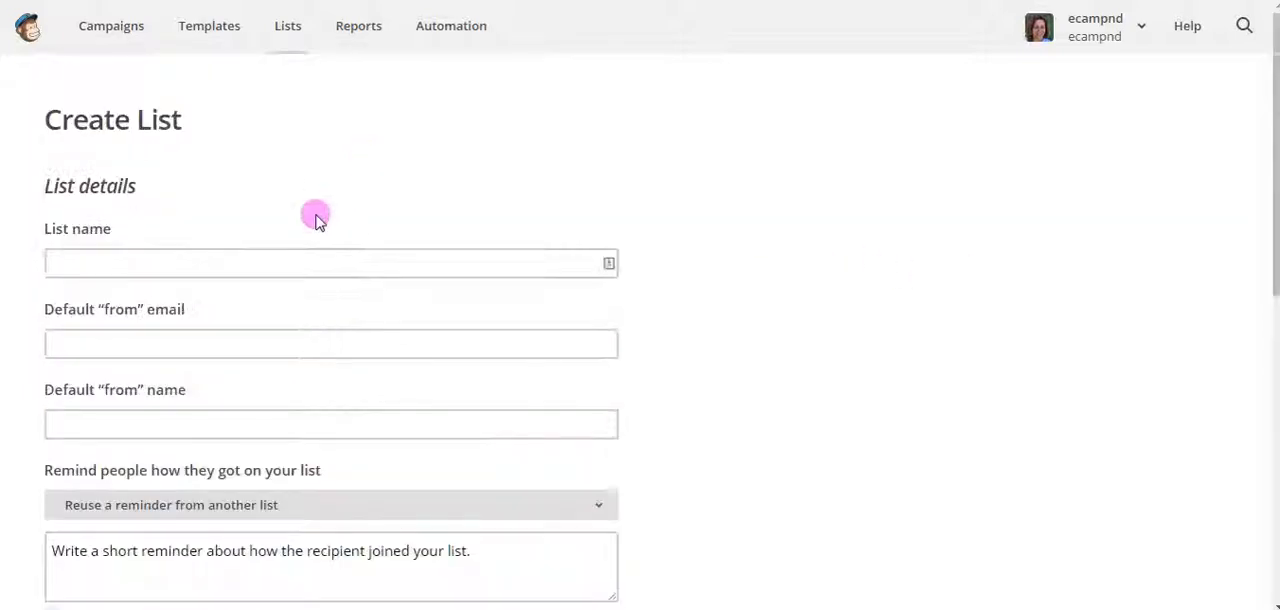
pyautogui.click(199, 262)
pyautogui.write('Newsletter')
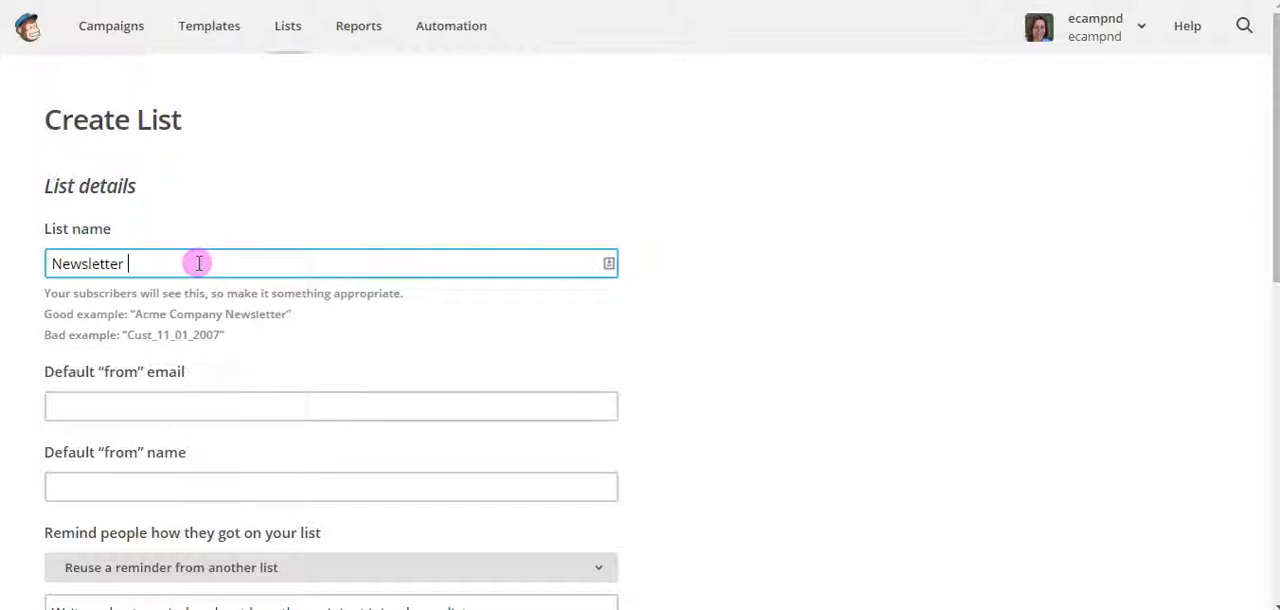
pyautogui.write('List')
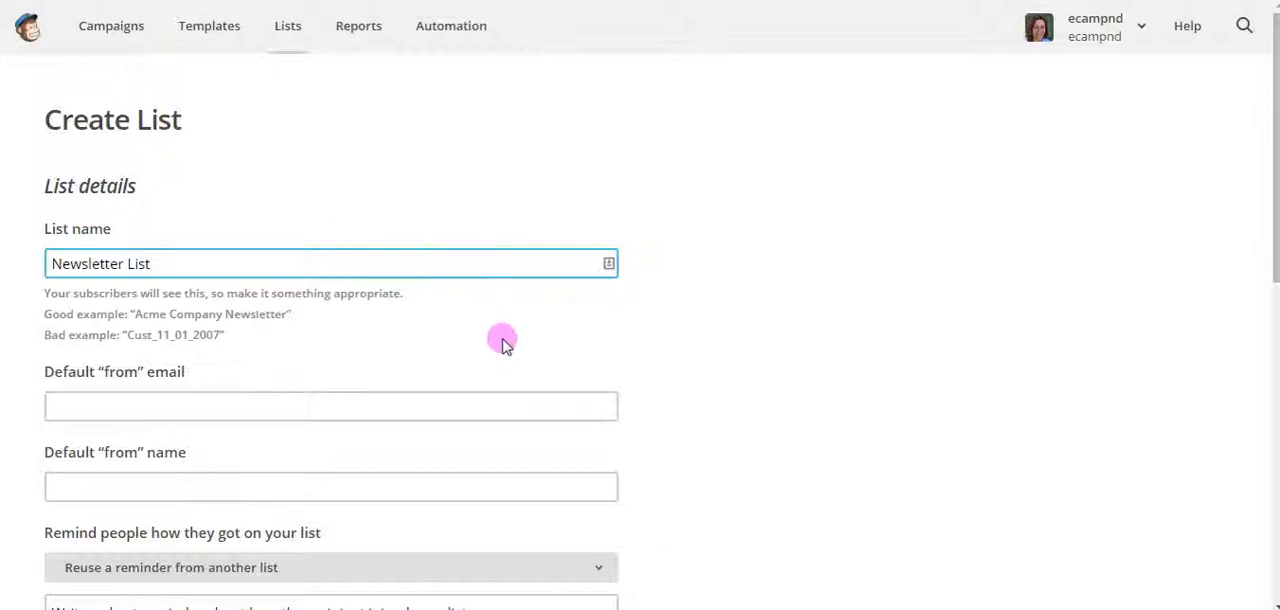
# Replace the list name with "The Best Health Newsletter"
pyautogui.scroll(-1, 503, 336)
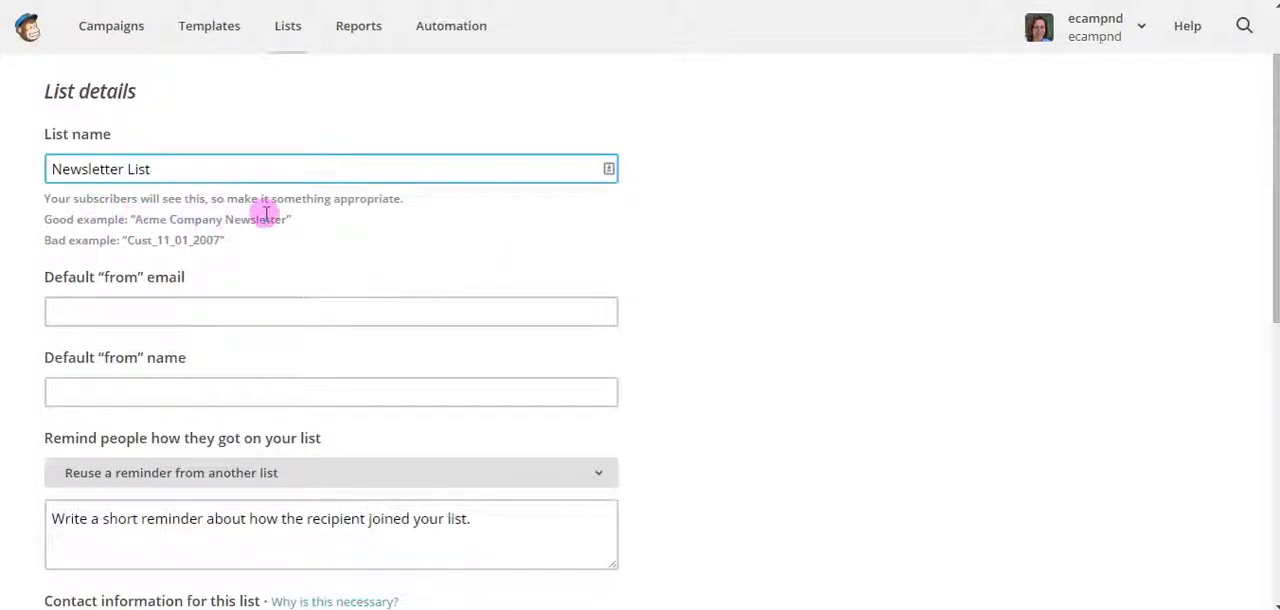
pyautogui.moveTo(171, 169); pyautogui.dragTo(29, 169)
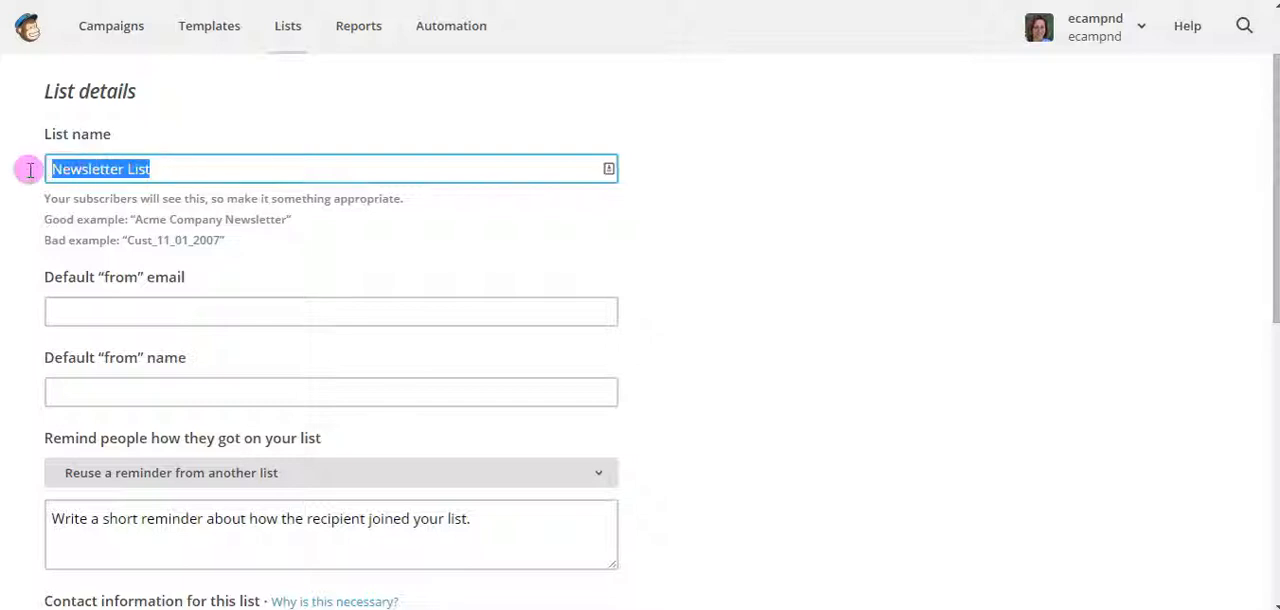
pyautogui.write('The Bes')
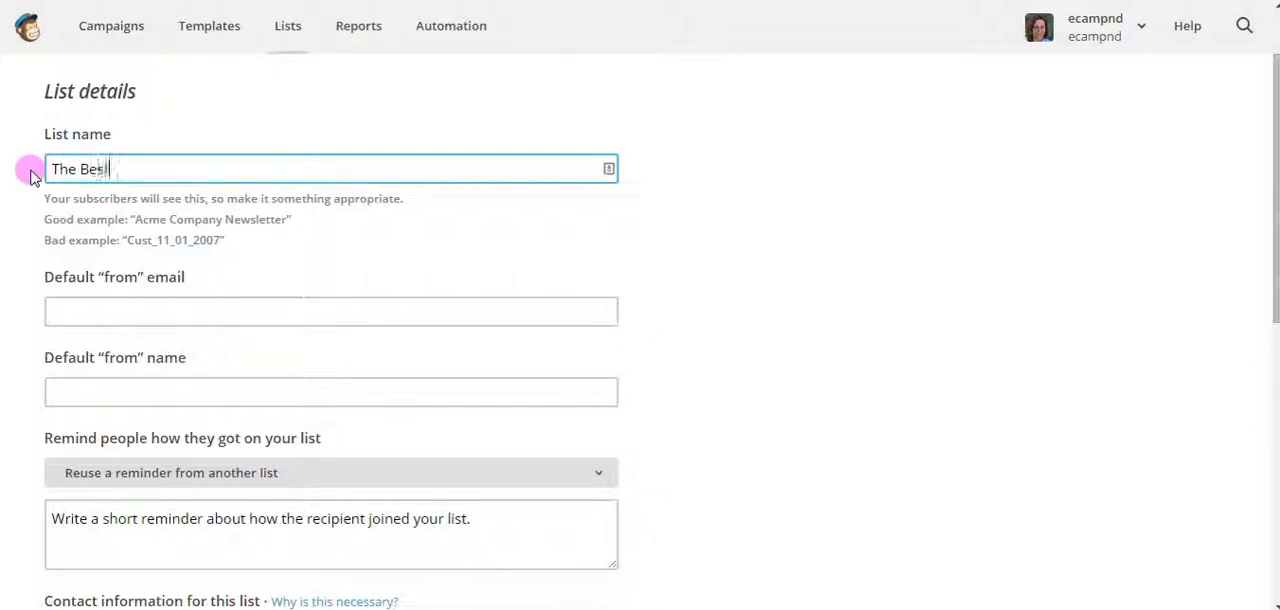
pyautogui.write('t Health ')
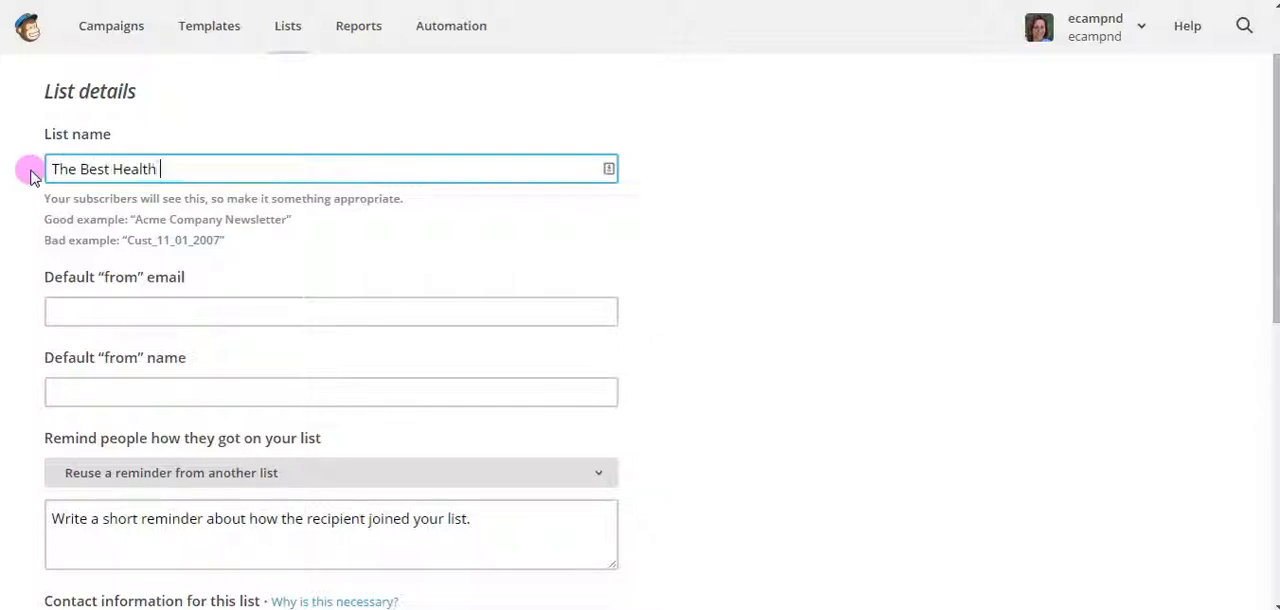
pyautogui.write('Newsletter')
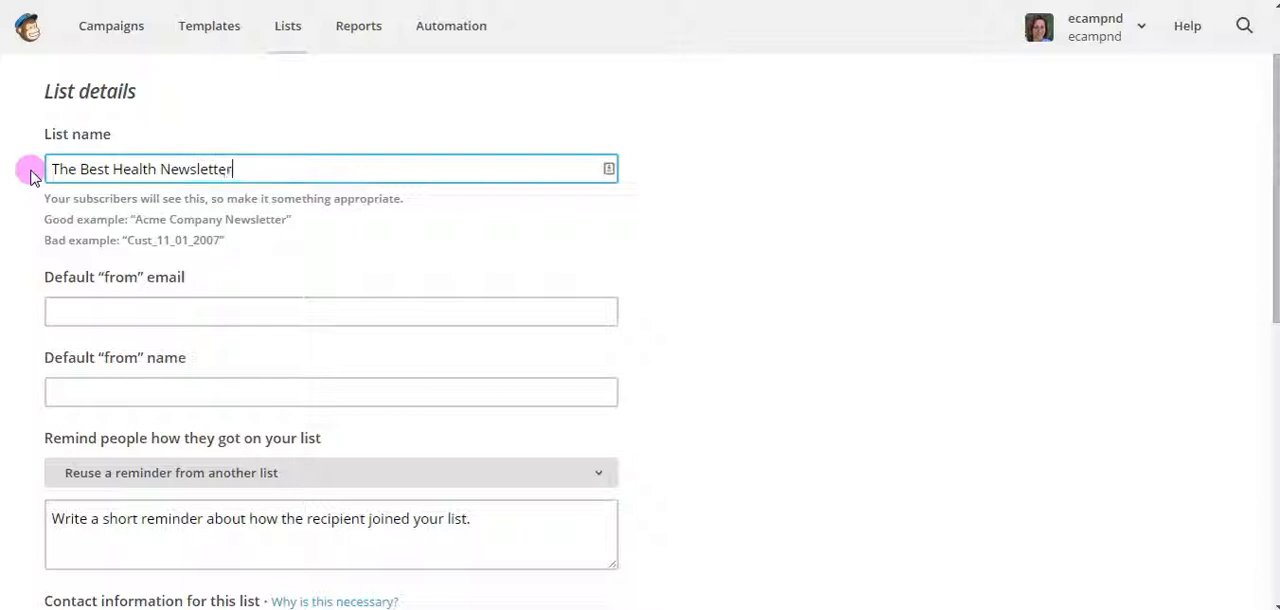
# Fill in the sender's default "from" email address and set the default "from" name to "The Best Health"
pyautogui.click(173, 313)
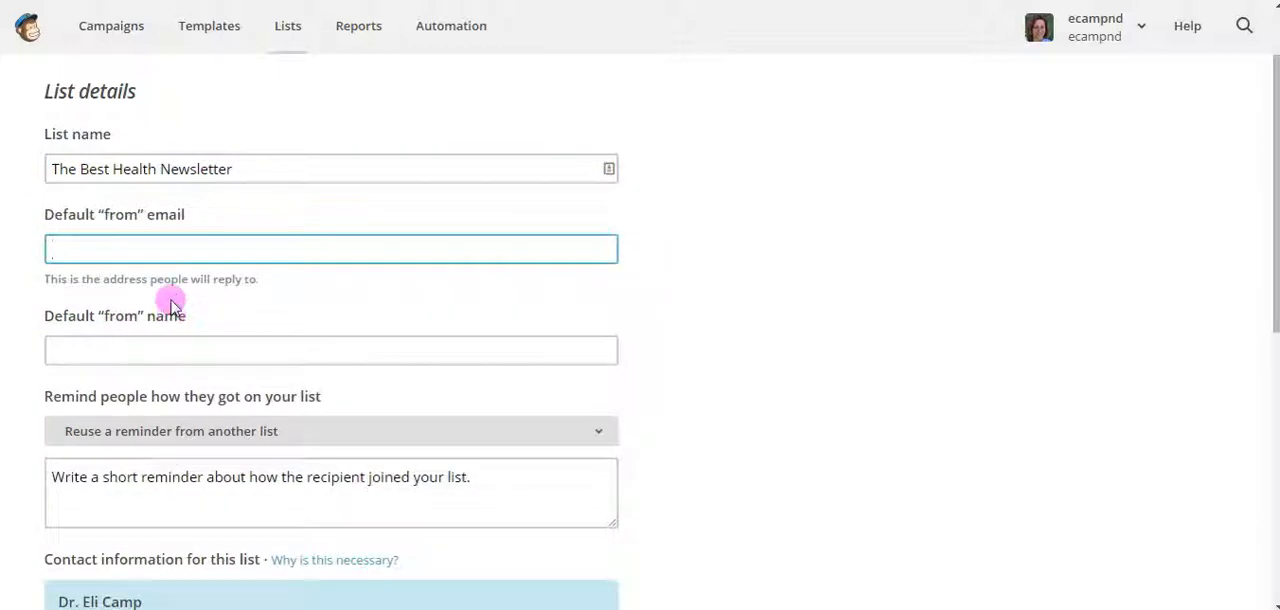
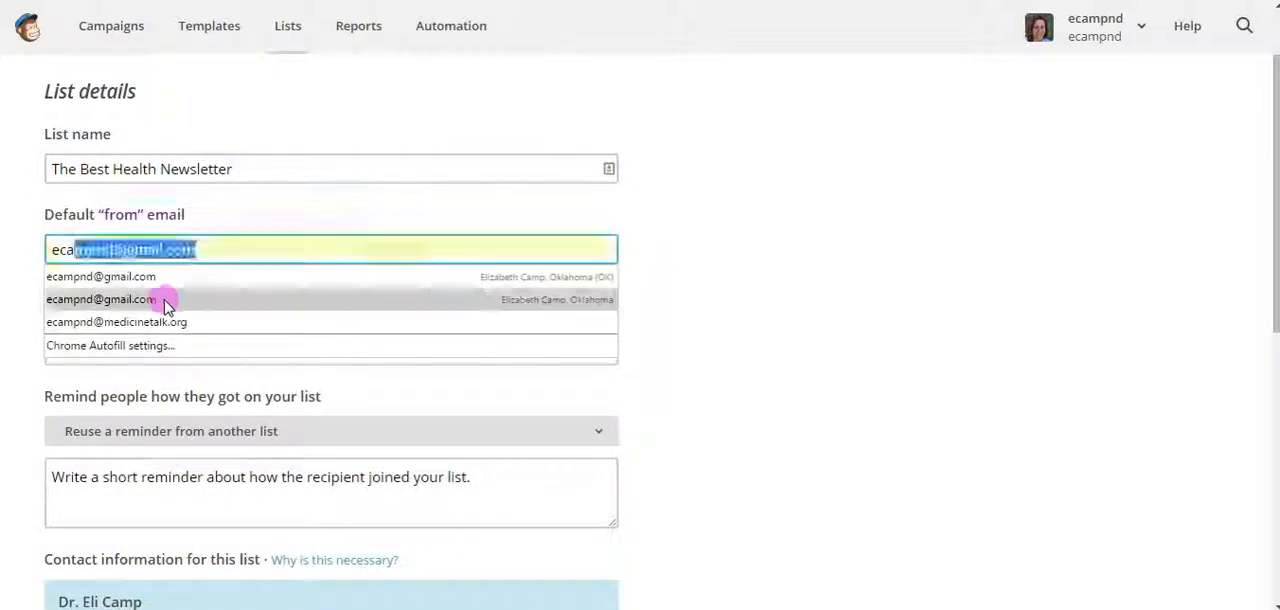
pyautogui.click(163, 276)
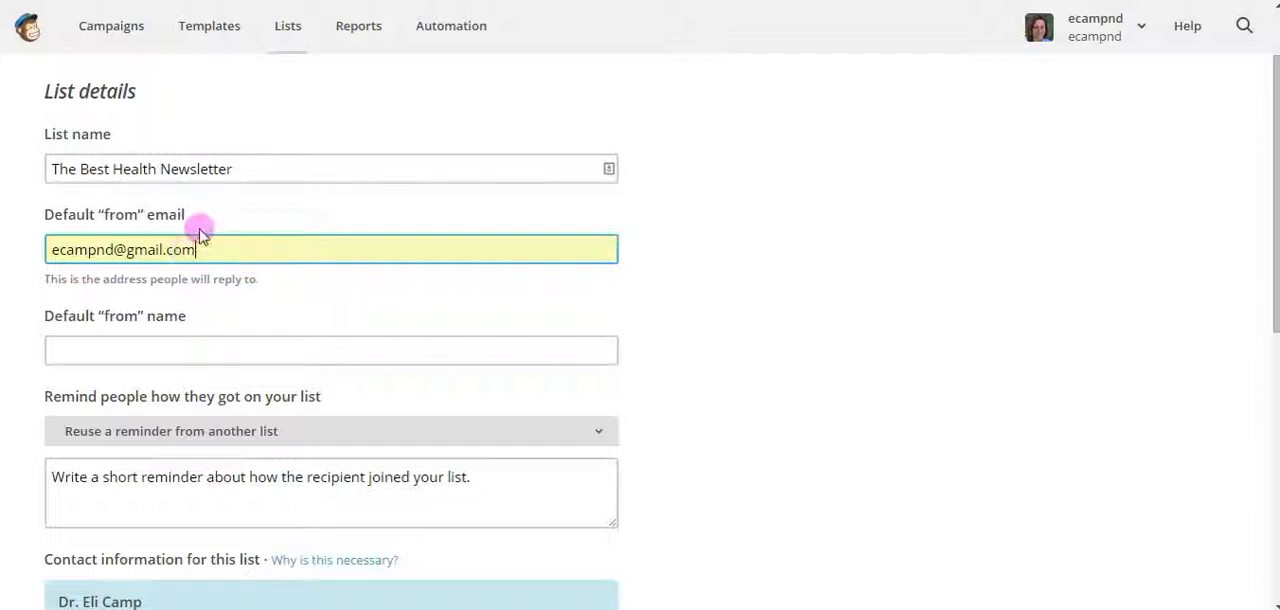
pyautogui.click(201, 344)
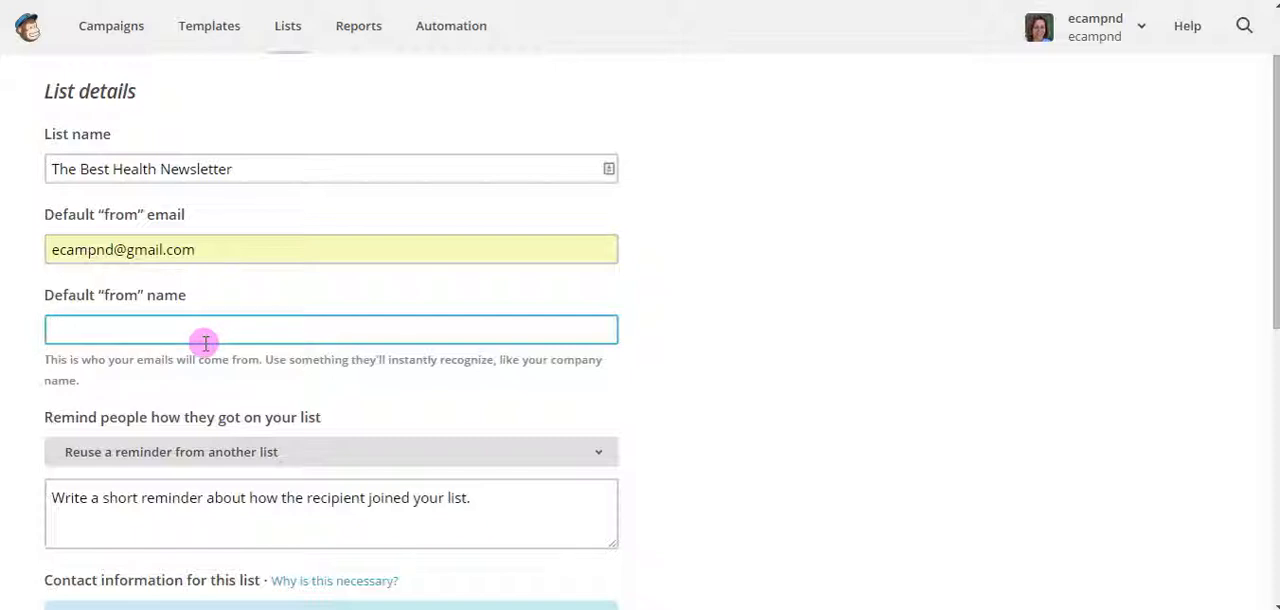
pyautogui.write('The Best Heal')
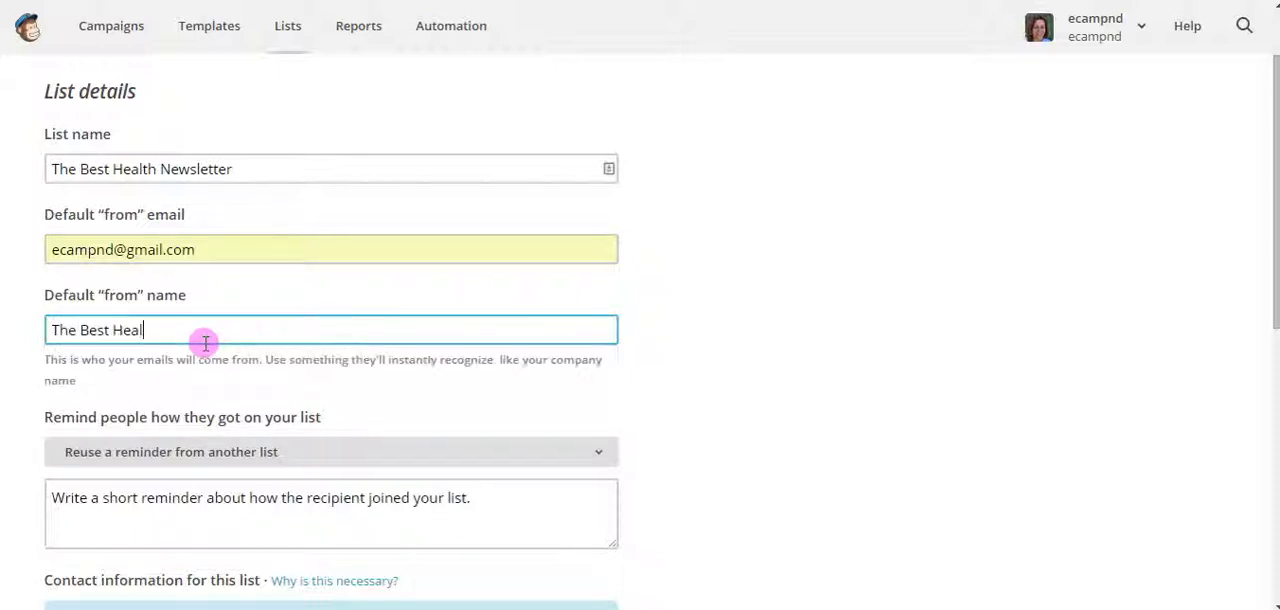
pyautogui.write('th')
# Write the subscription reminder "You signed up to our list on our website."
pyautogui.scroll(-1, 968, 390)
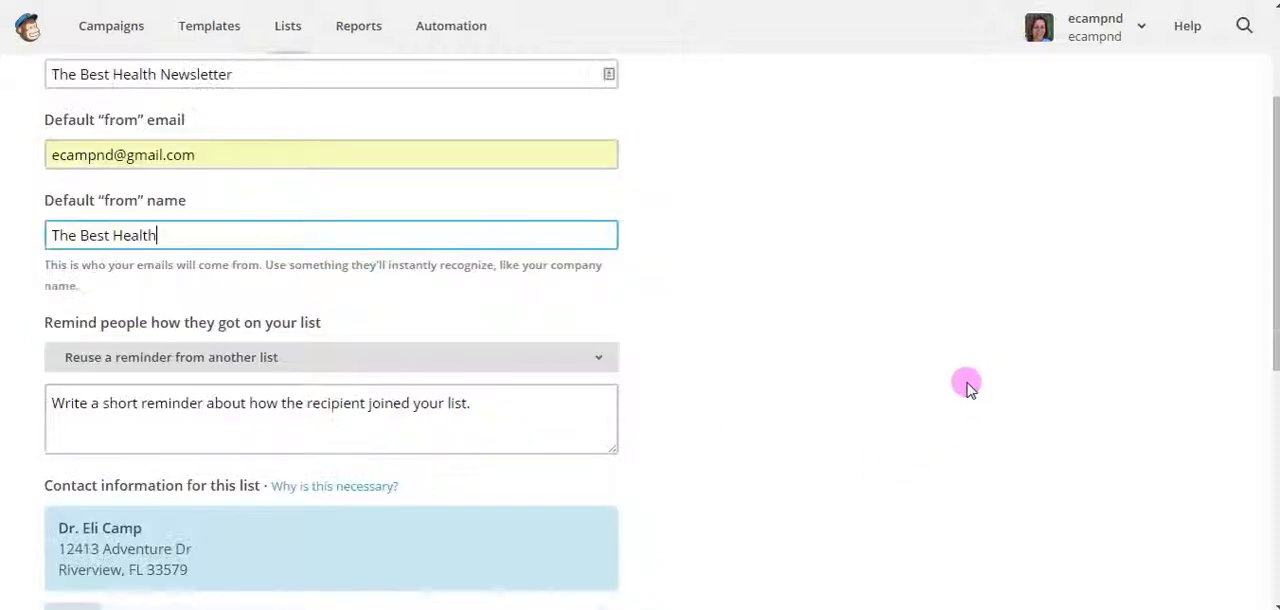
pyautogui.scroll(-1, 968, 390)
pyautogui.click(488, 305)
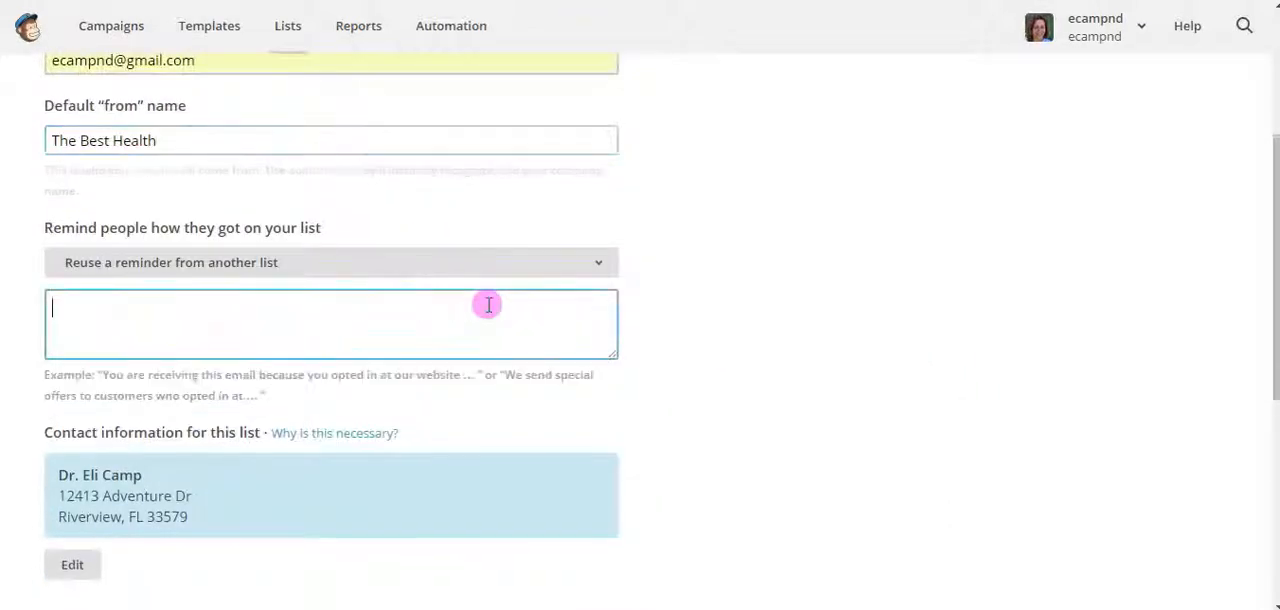
pyautogui.write('You si')
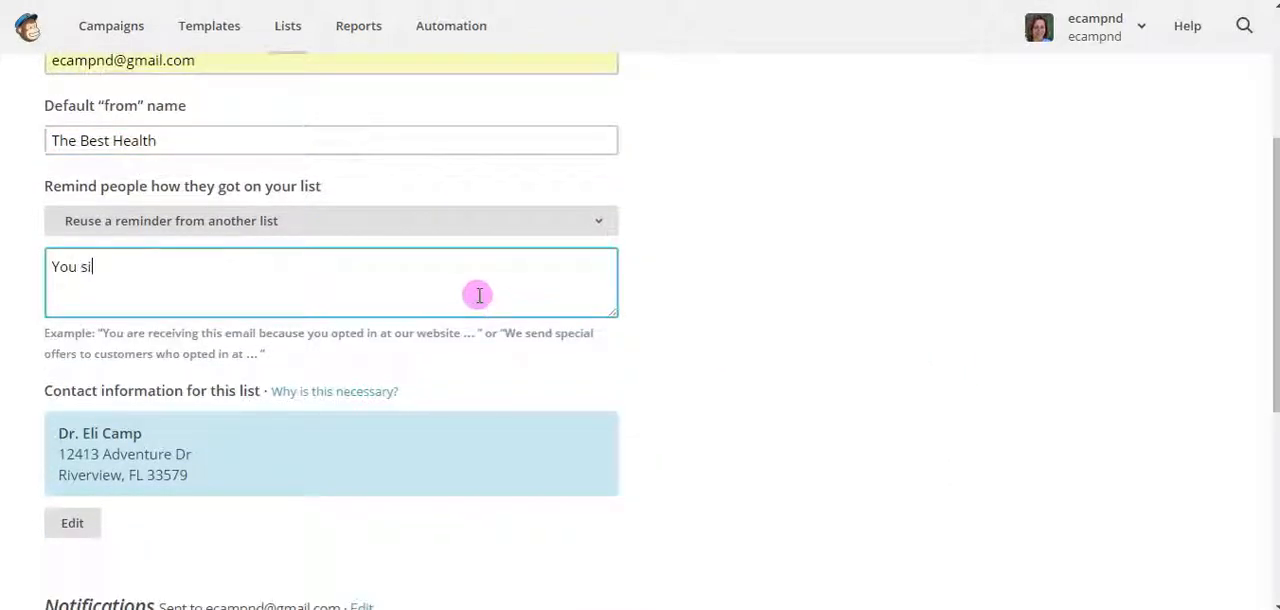
pyautogui.write('gned up to ou')
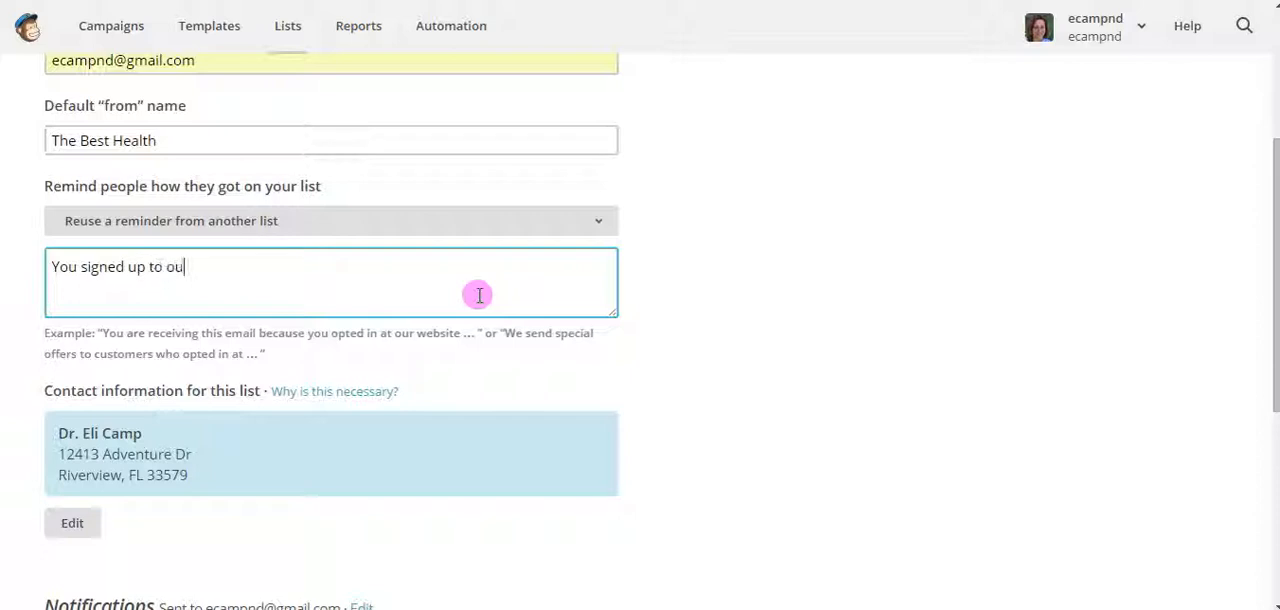
pyautogui.write('r list on our website.')
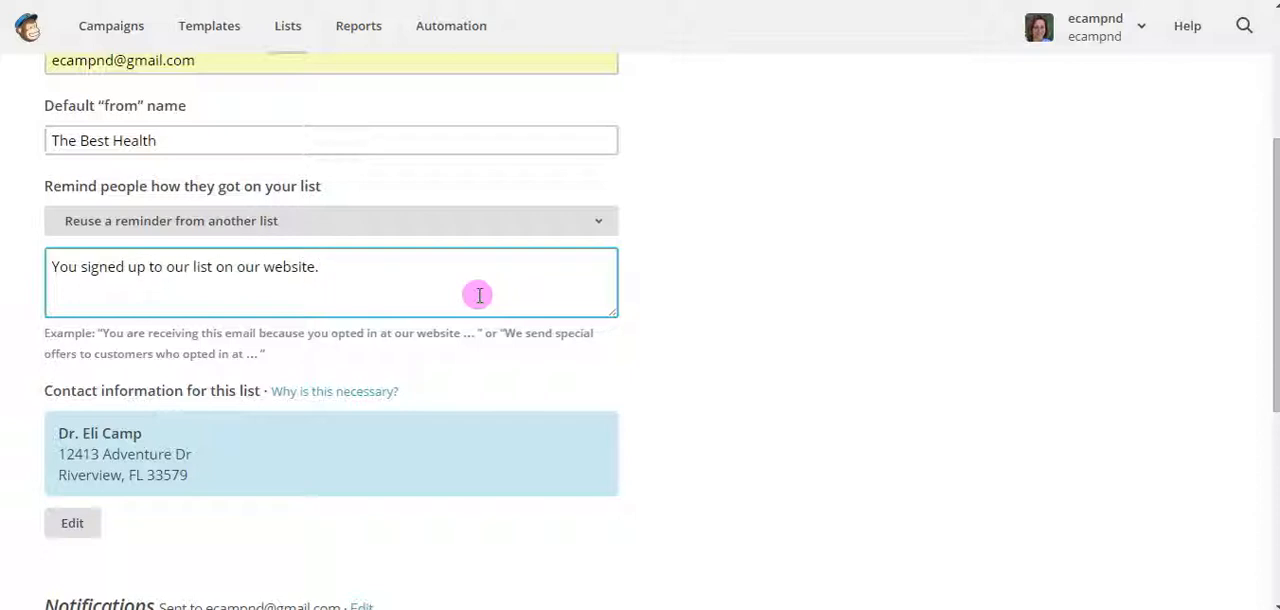
# Enable the daily summary notification and save the new list
pyautogui.scroll(-1, 620, 384)
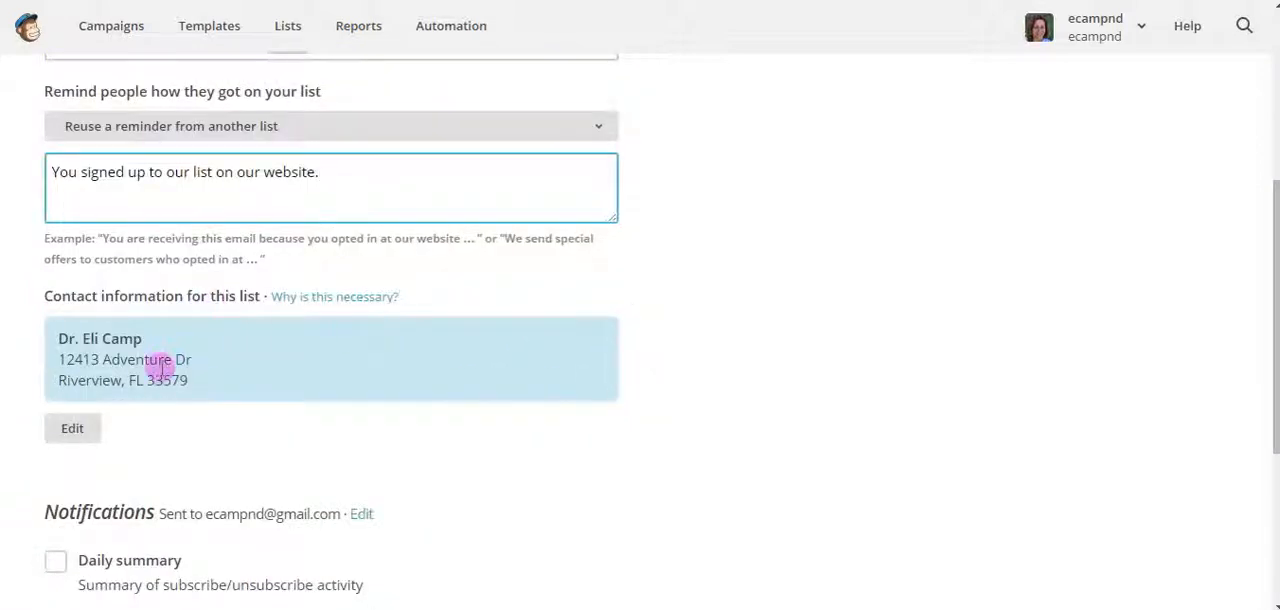
pyautogui.scroll(-3, 297, 428)
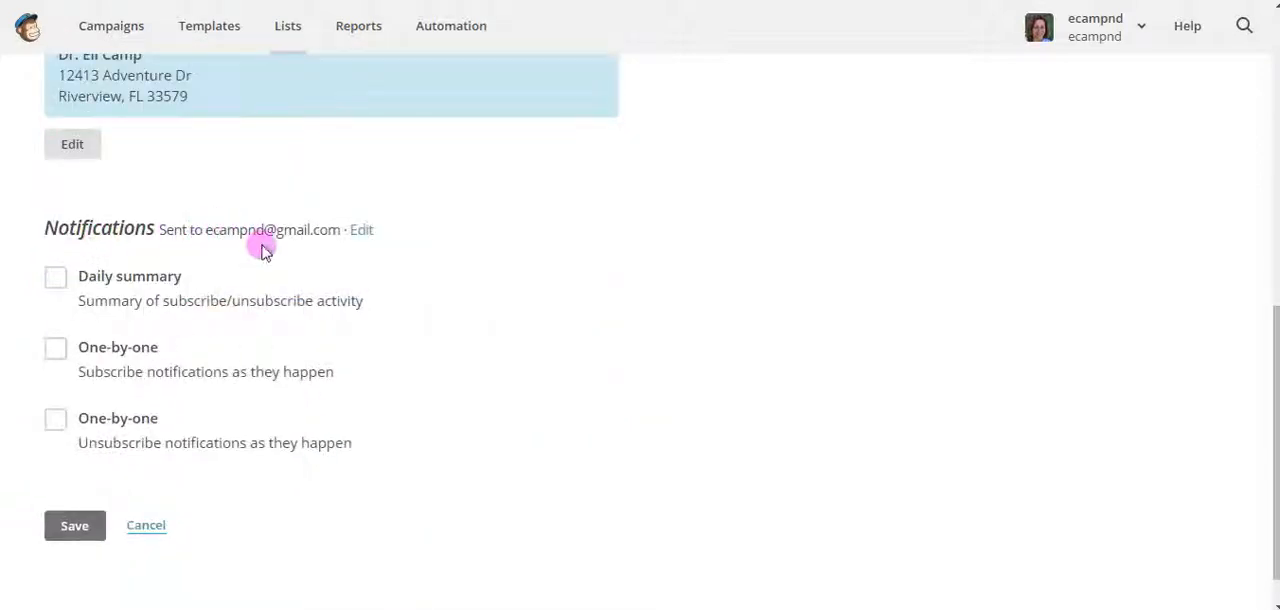
pyautogui.click(55, 279)
pyautogui.scroll(-1, 55, 279)
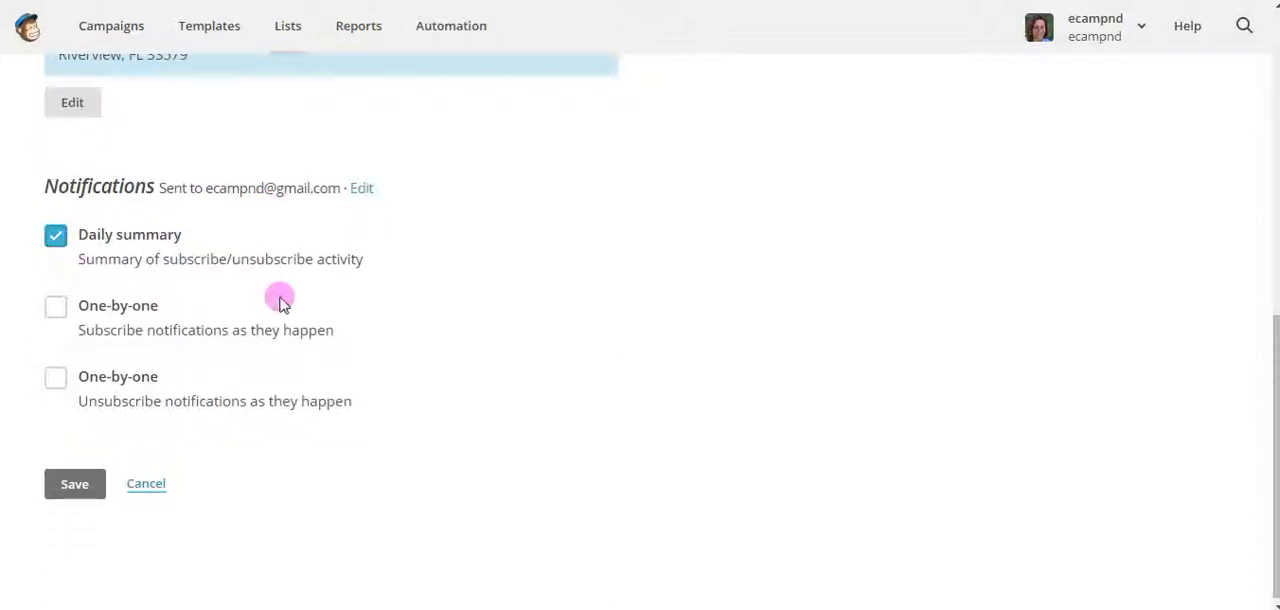
pyautogui.click(72, 486)
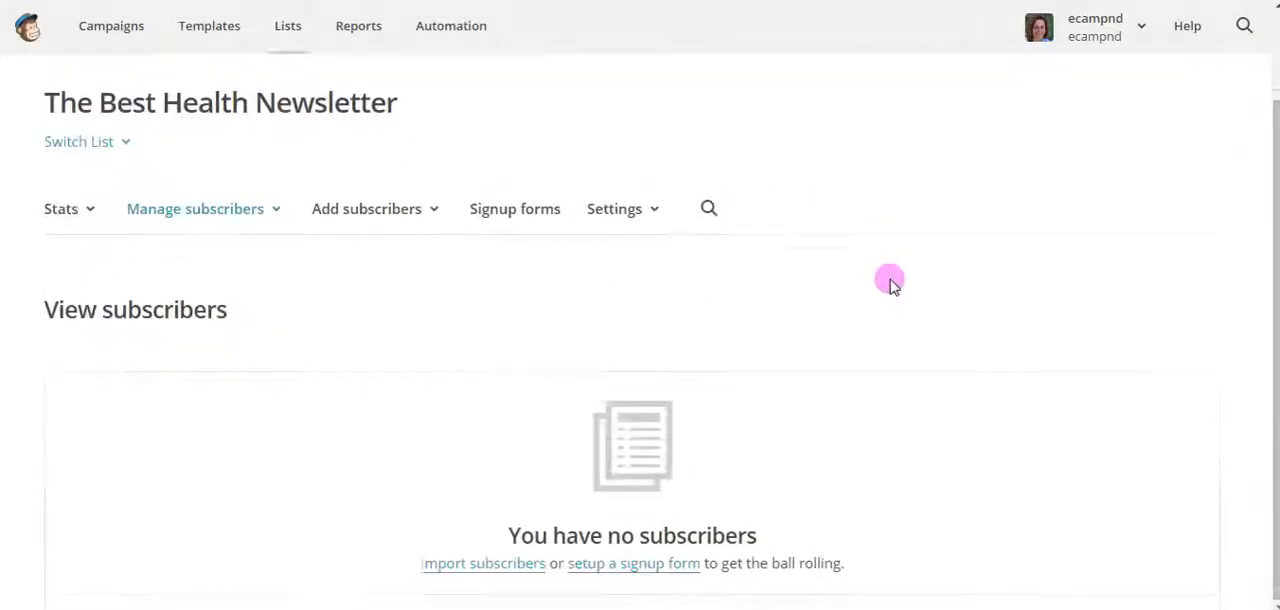
# Open the form for adding an individual subscriber to The Best Health Newsletter list
pyautogui.scroll(-1, 880, 280)
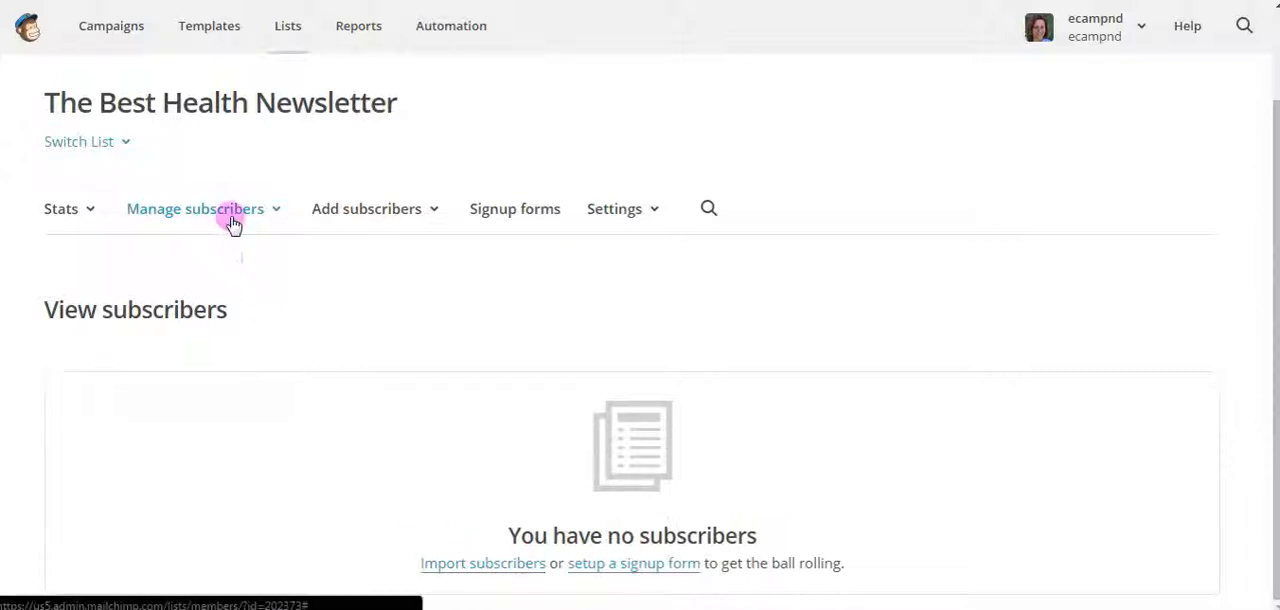
pyautogui.click(436, 216)
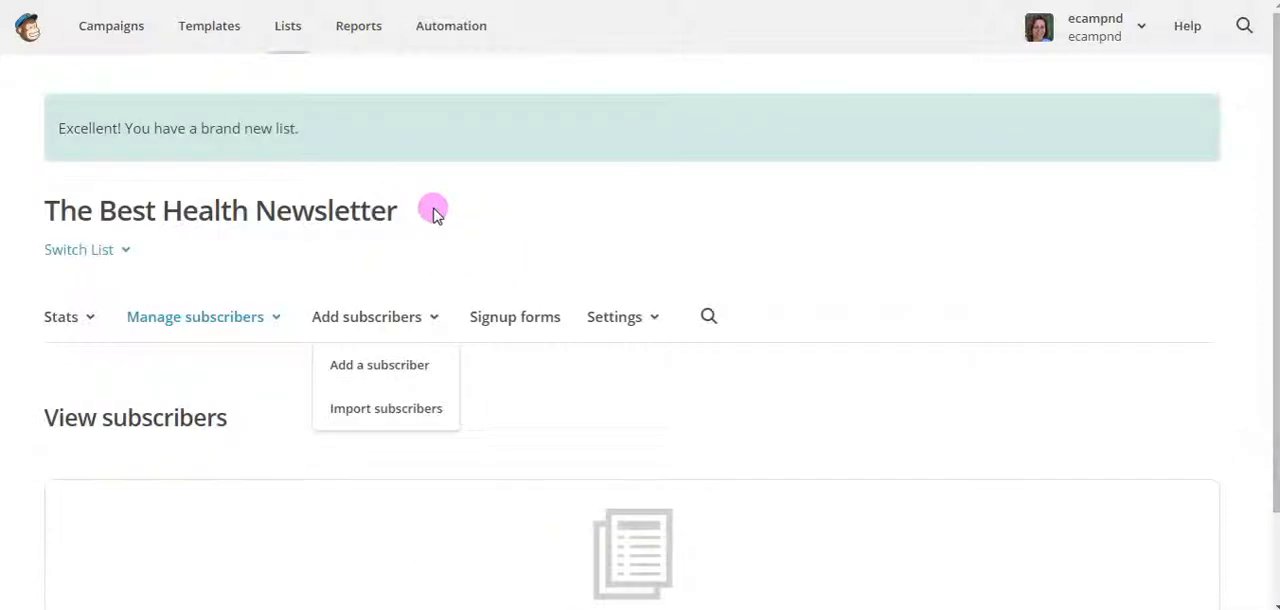
pyautogui.click(366, 368)
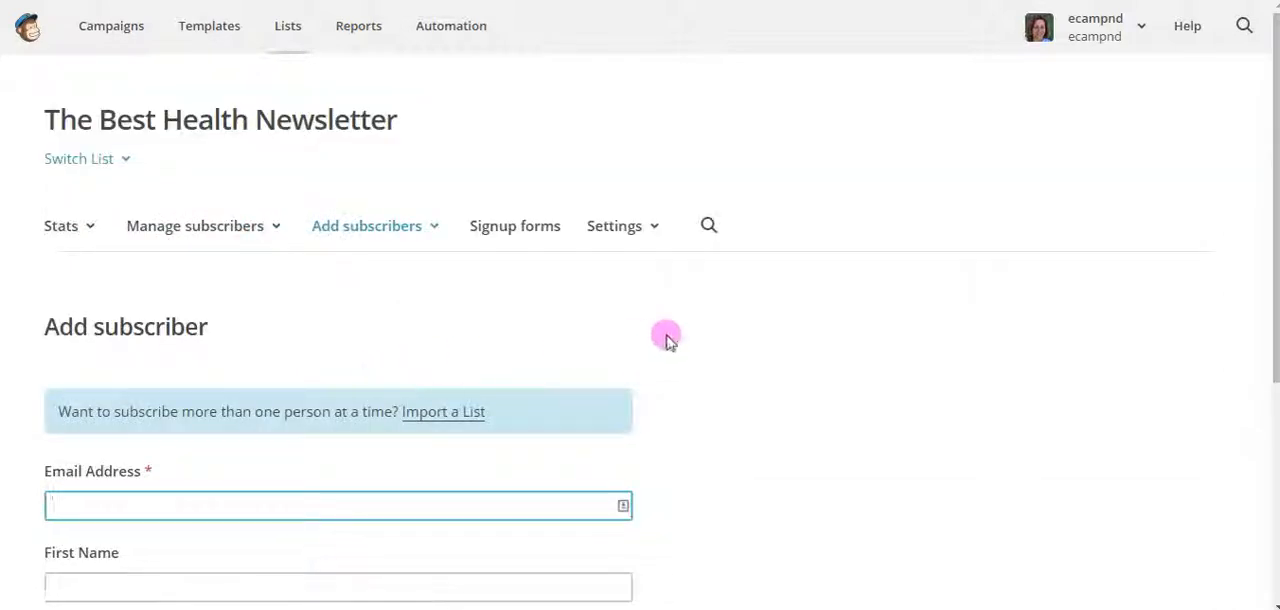
pyautogui.scroll(-1, 889, 330)
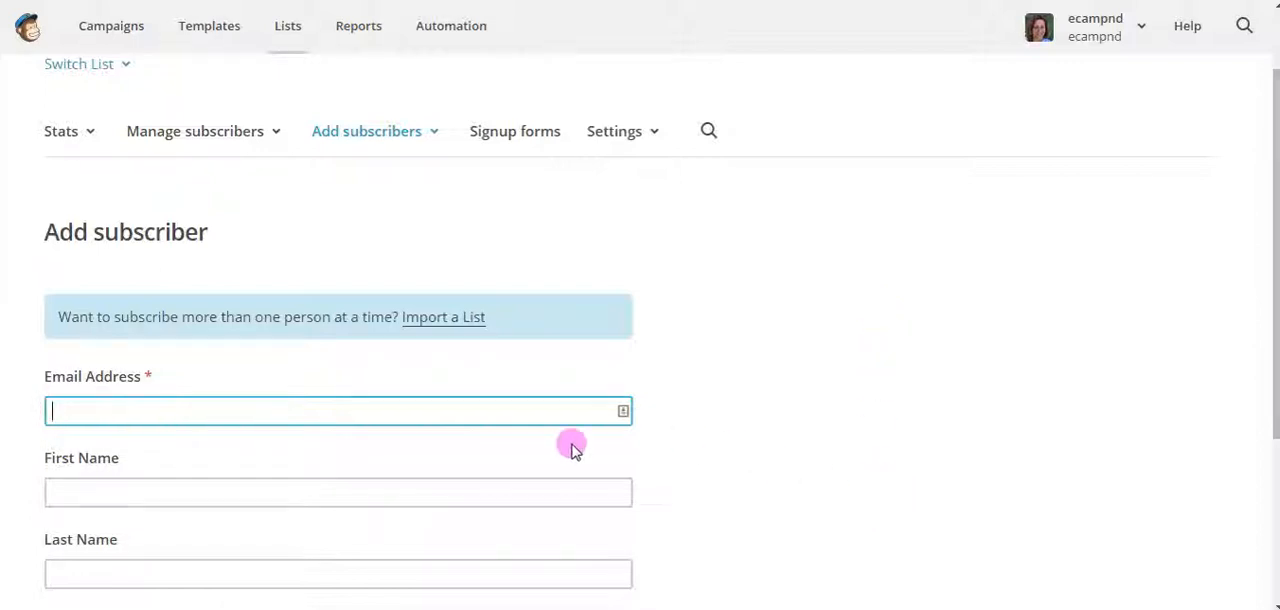
# Fill in the new subscriber's email address, first name and last name
pyautogui.scroll(-2, 760, 300)
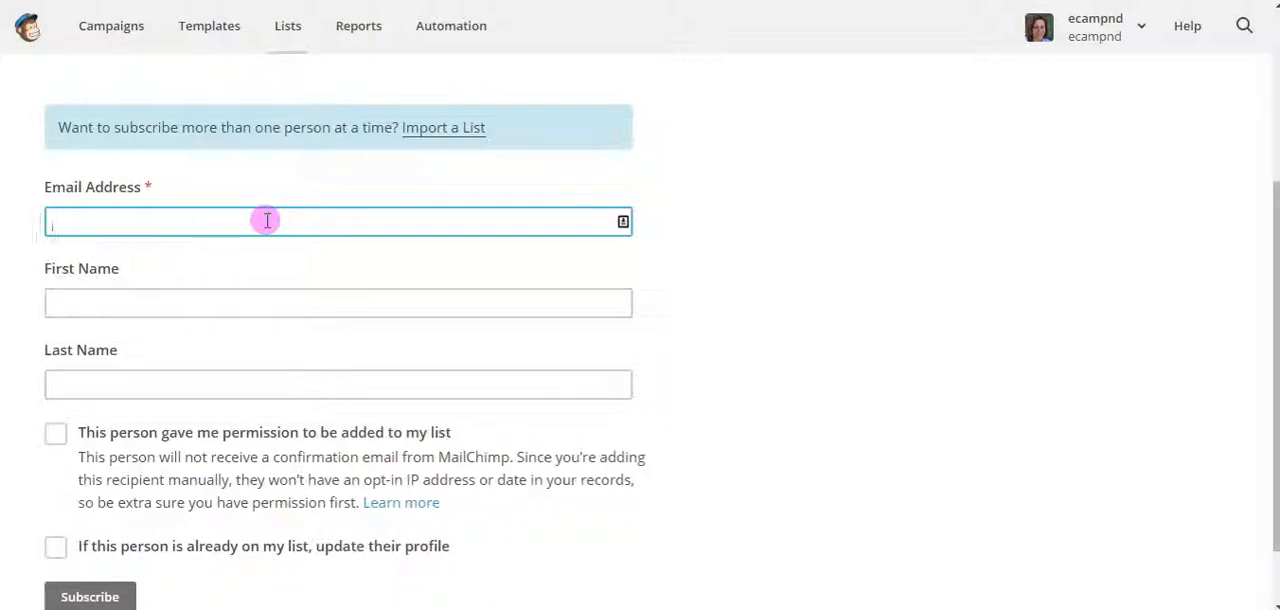
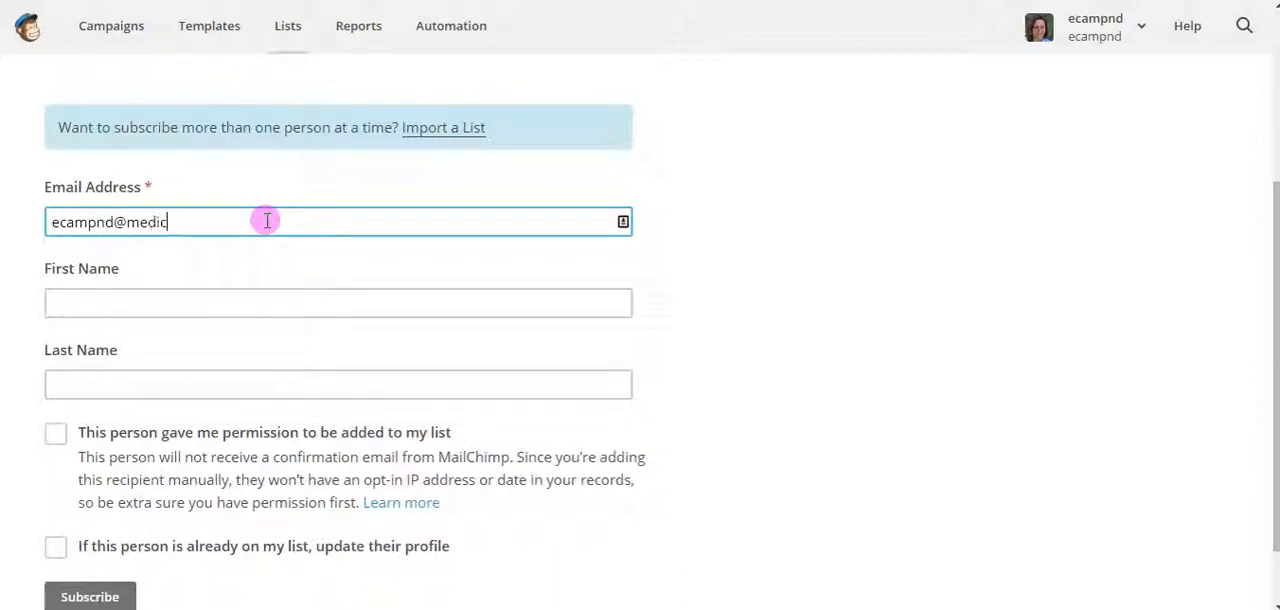
pyautogui.press('Tab')
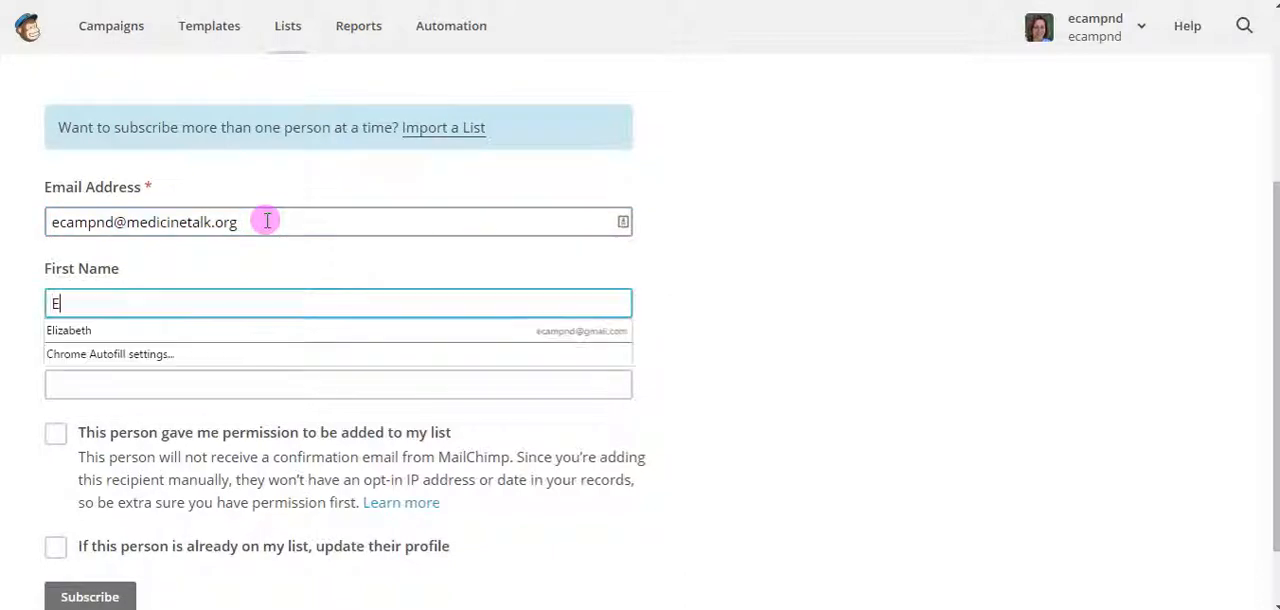
pyautogui.press('Tab')
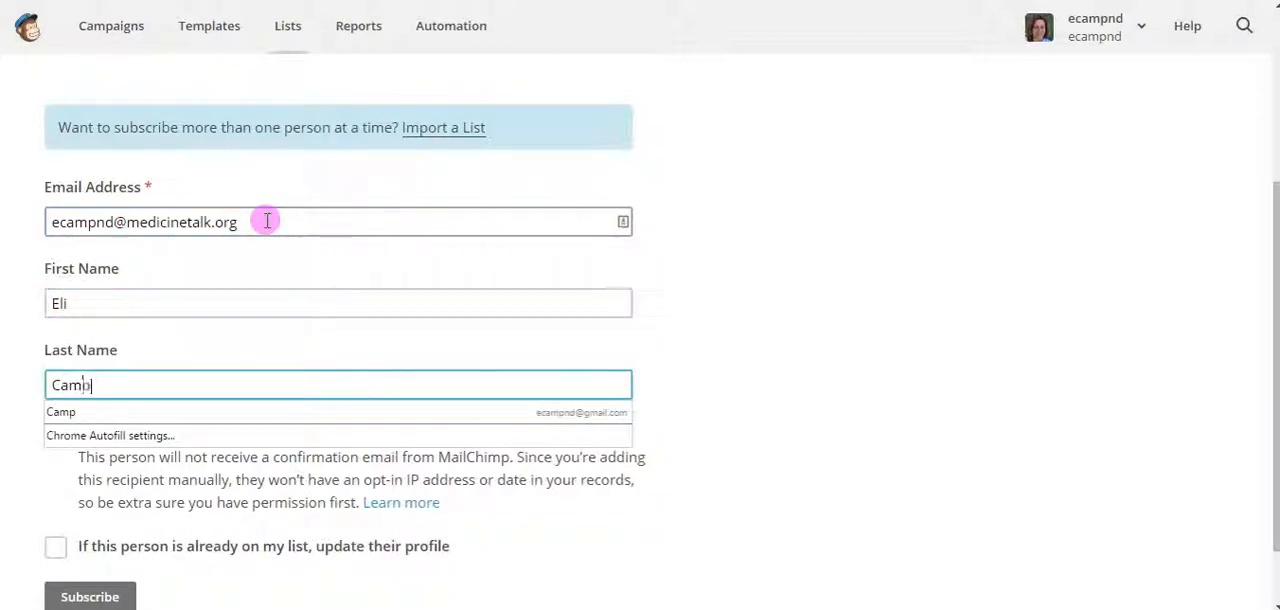
pyautogui.press('Tab')
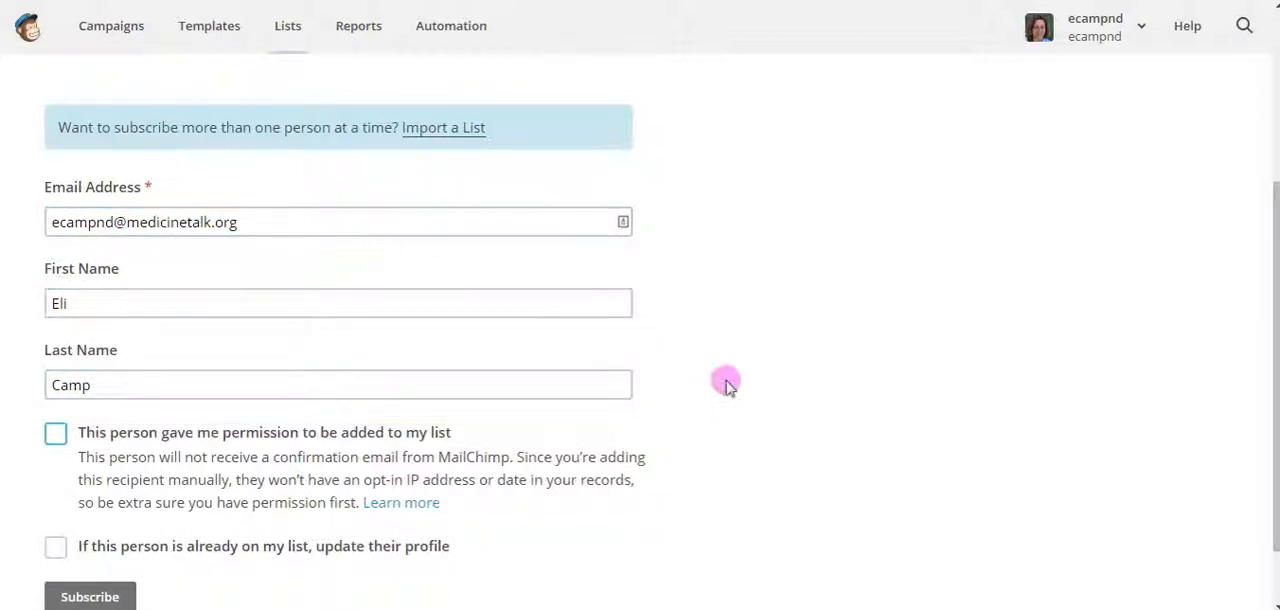
# Confirm that this person gave permission to be added and subscribe them to the list
pyautogui.scroll(-1, 740, 385)
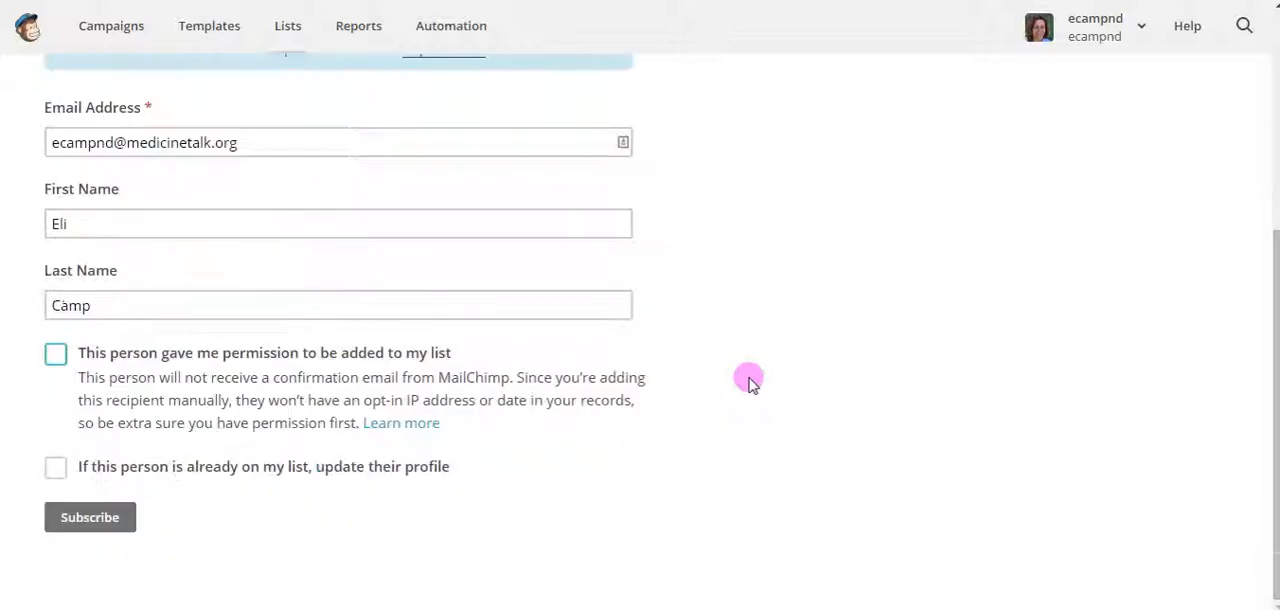
pyautogui.click(54, 356)
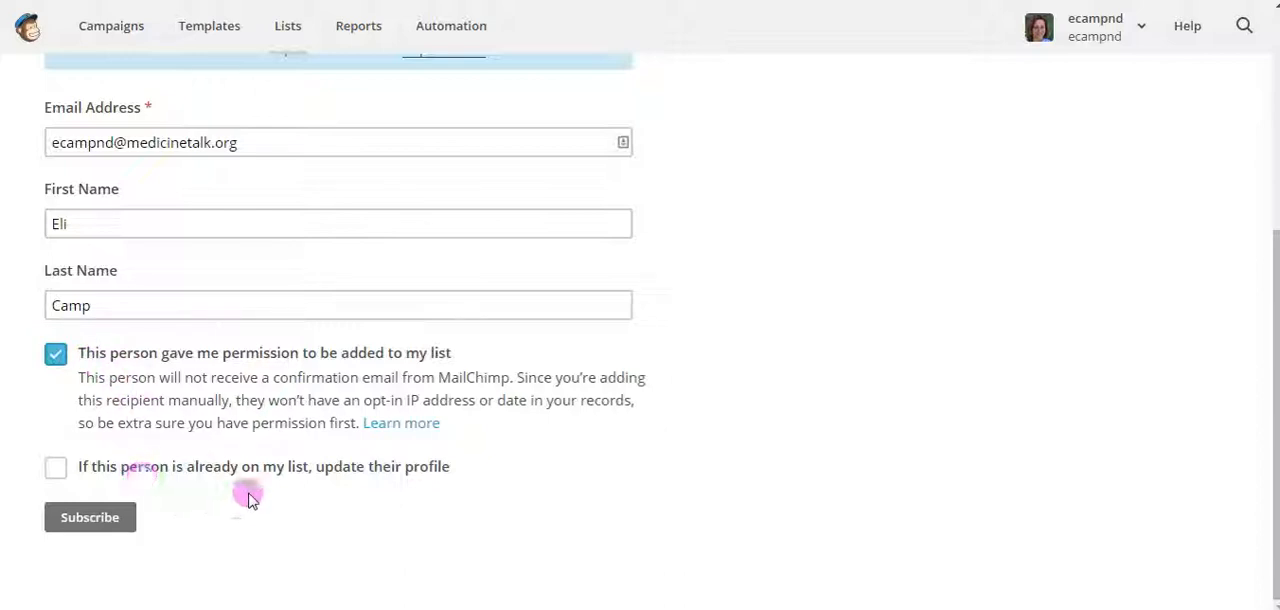
pyautogui.click(78, 522)
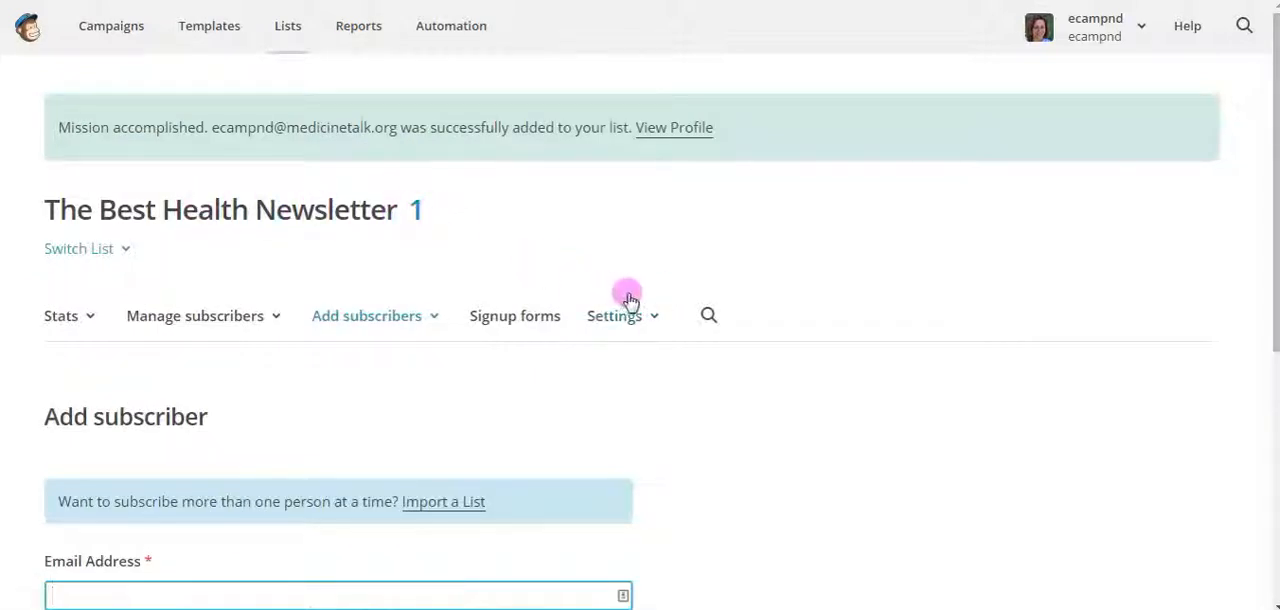
# Start a subscriber import for The Best Health Newsletter list from a CSV or TXT file
pyautogui.scroll(-5, 757, 343)
pyautogui.scroll(3, 760, 342)
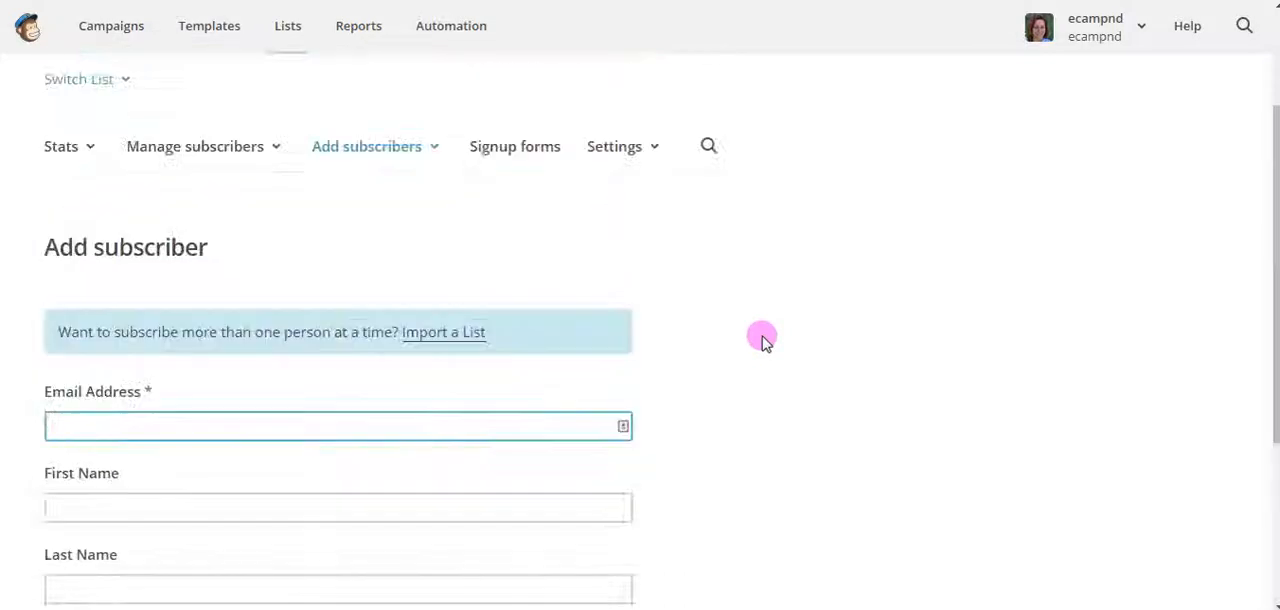
pyautogui.scroll(-1, 762, 341)
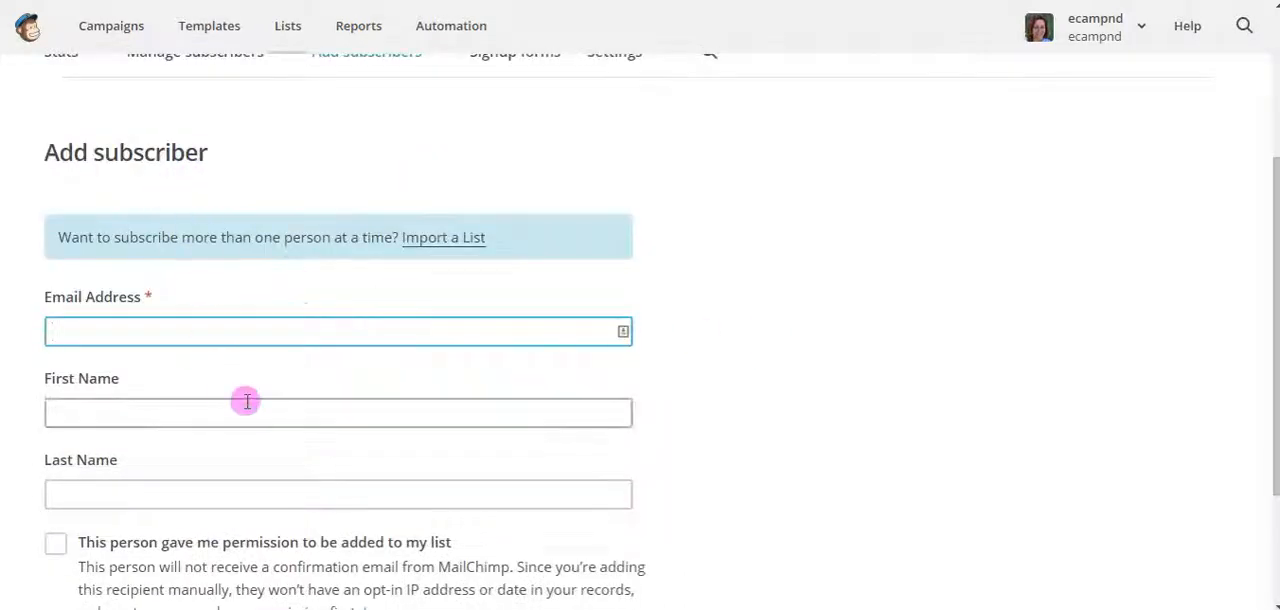
pyautogui.scroll(1, 828, 333)
pyautogui.scroll(1, 828, 333)
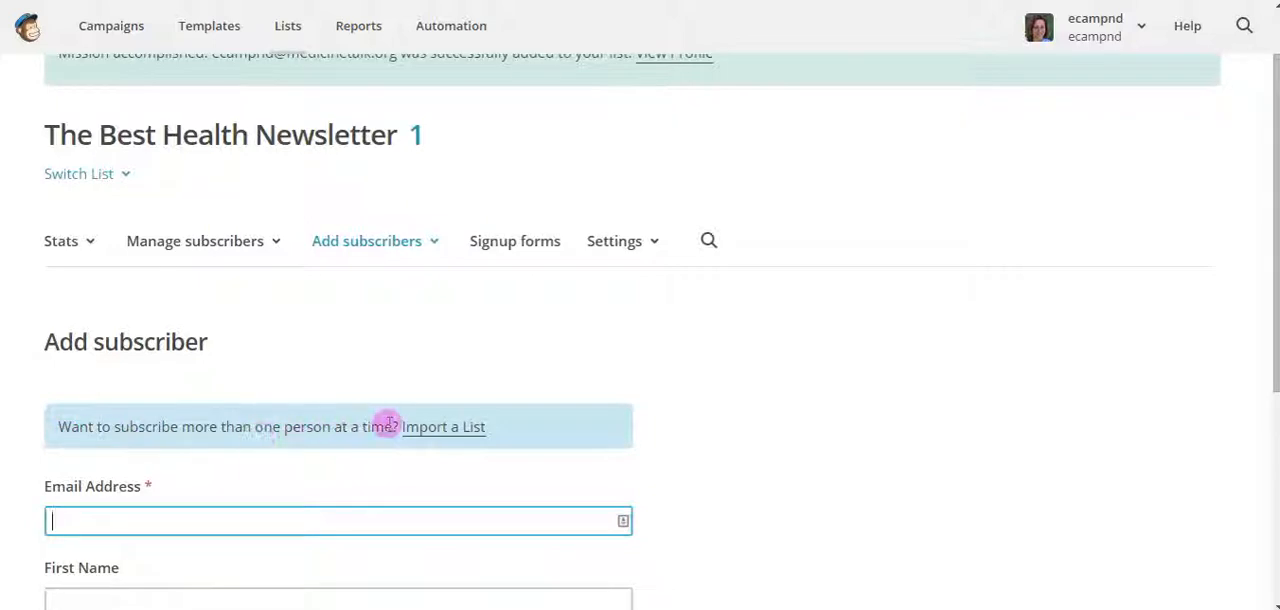
pyautogui.click(434, 246)
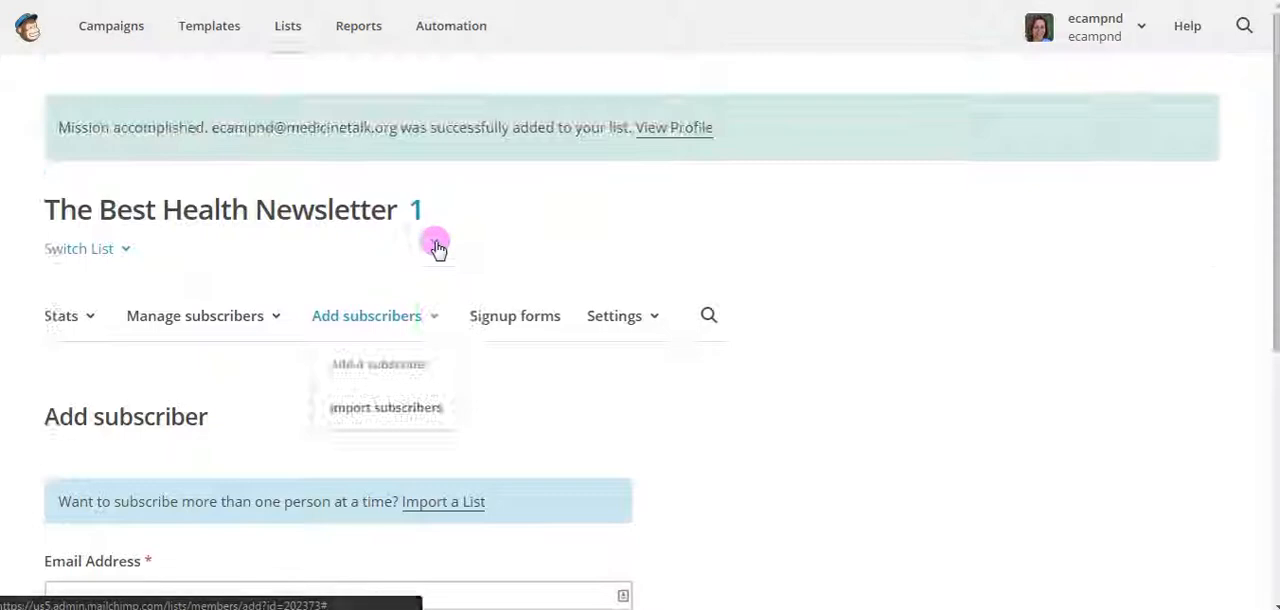
pyautogui.click(392, 412)
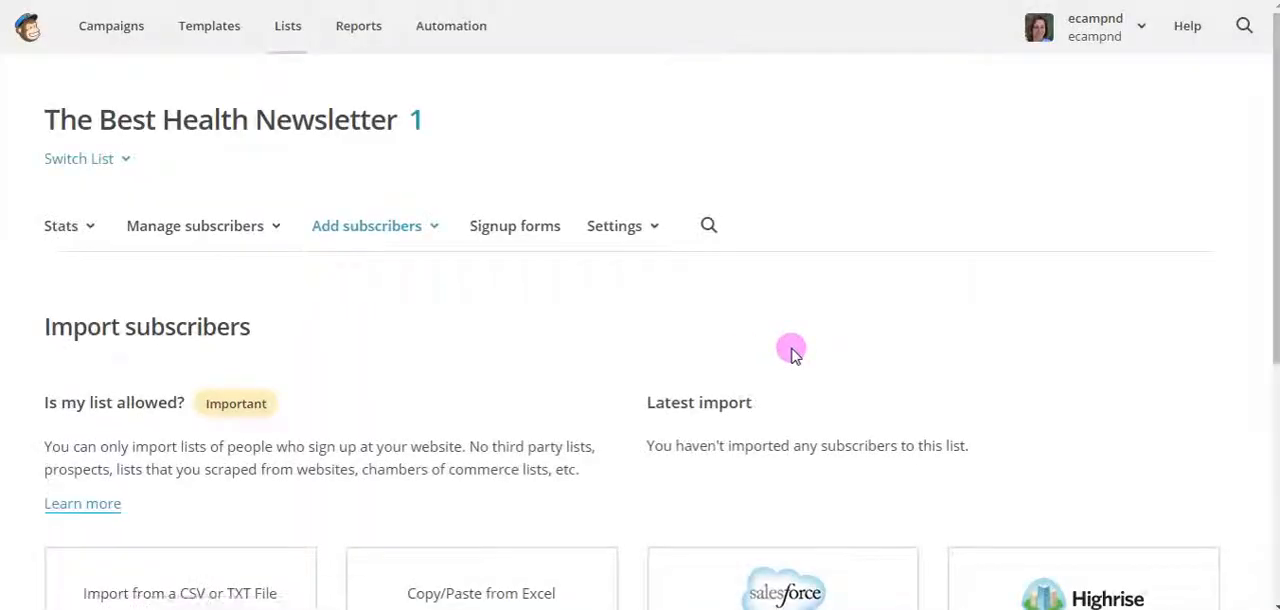
pyautogui.scroll(-3, 791, 352)
pyautogui.scroll(-2, 791, 352)
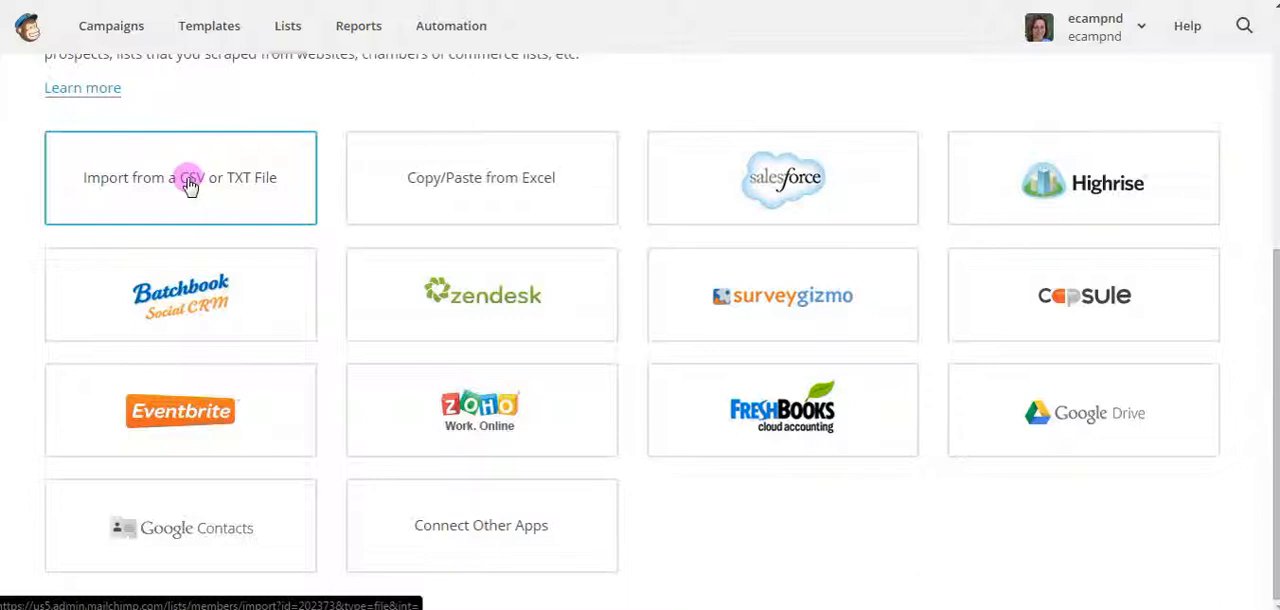
pyautogui.click(212, 183)
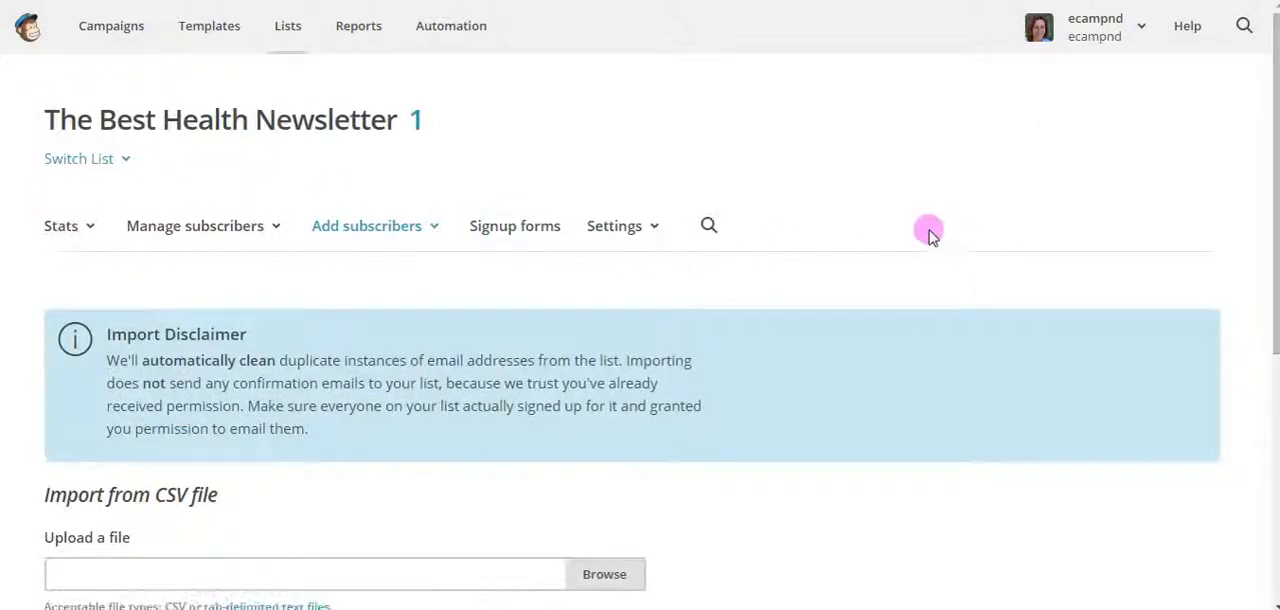
# Choose fake_email_list.csv from the You_Tube folder as the import file and upload the list
pyautogui.scroll(-2, 928, 232)
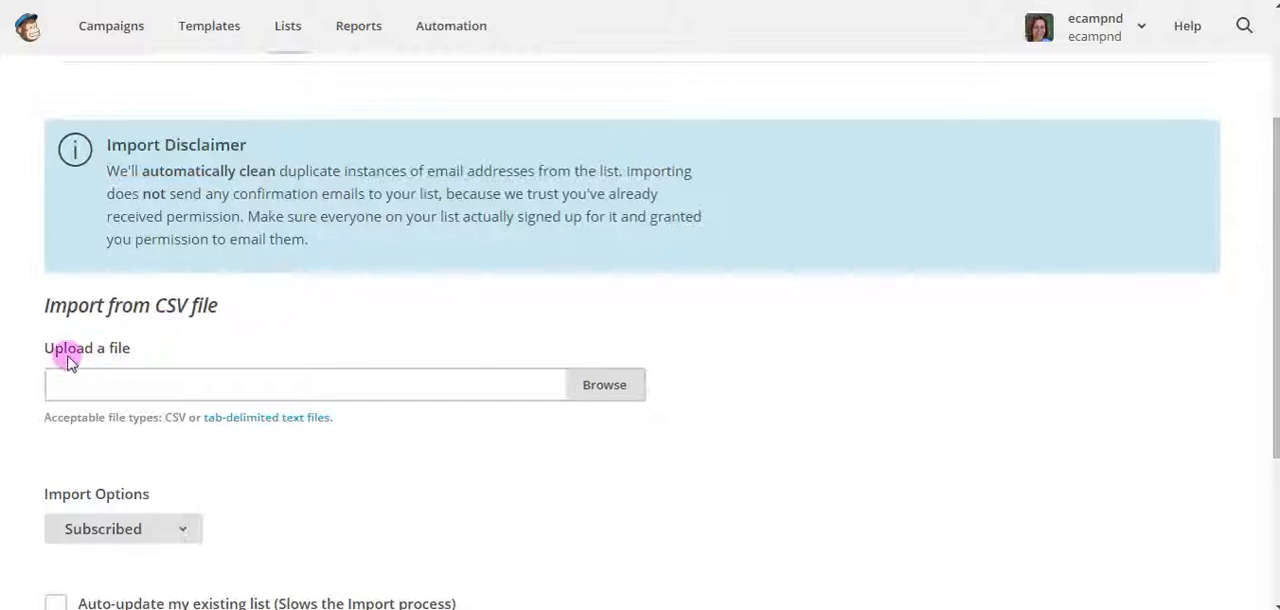
pyautogui.click(605, 386)
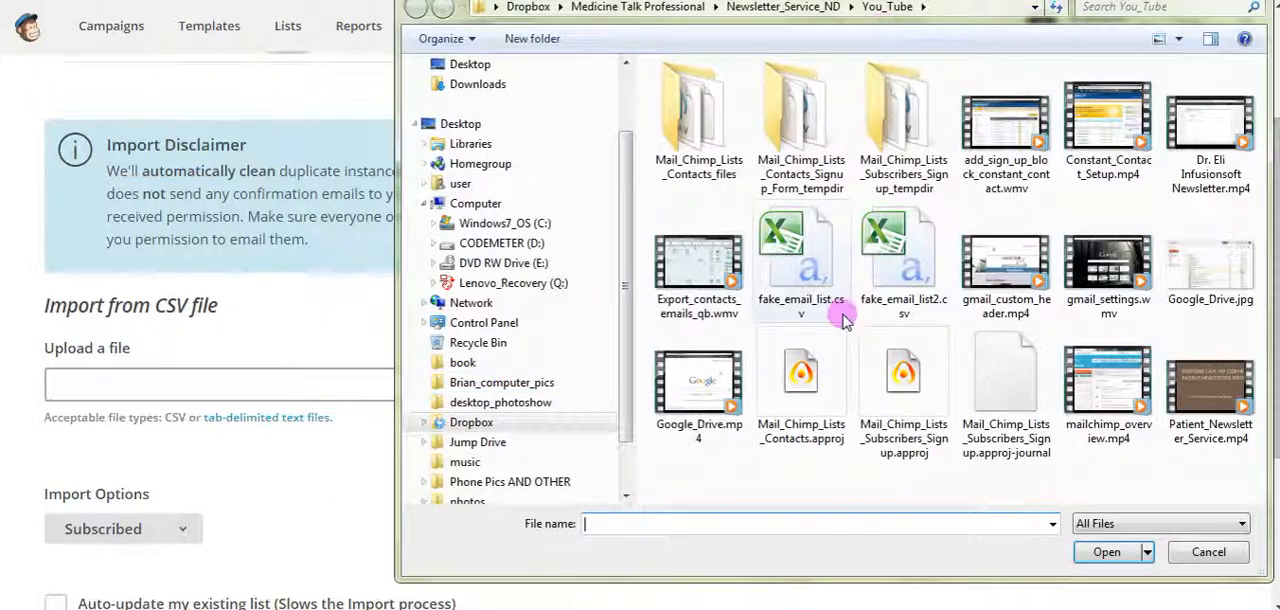
pyautogui.click(802, 283)
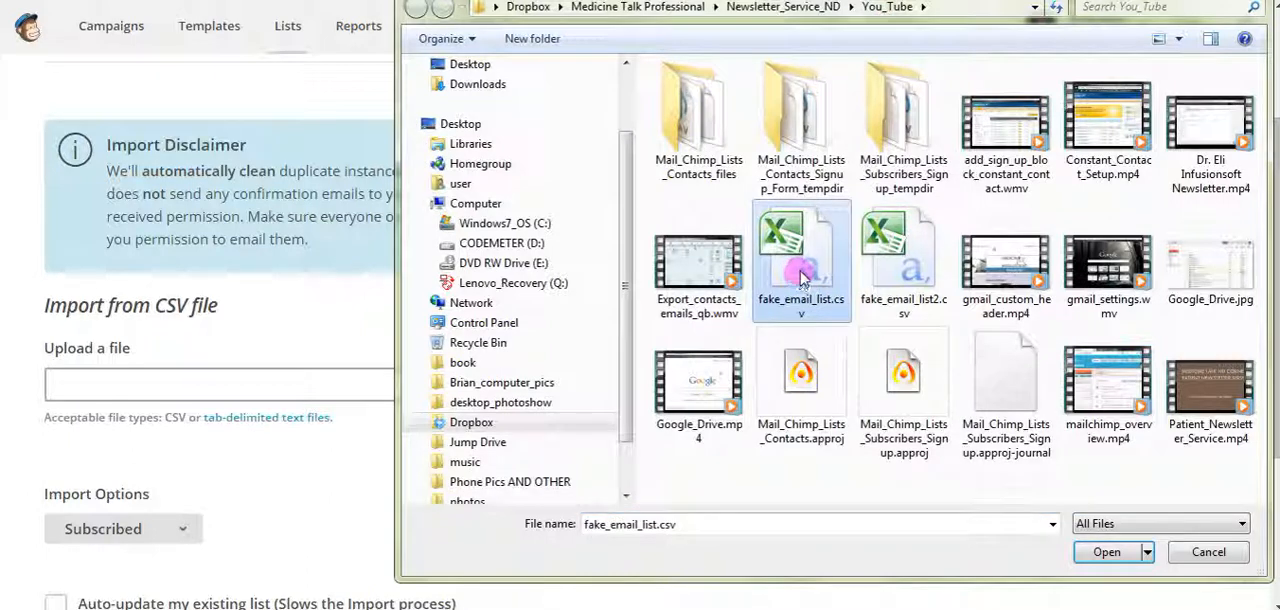
pyautogui.click(1108, 553)
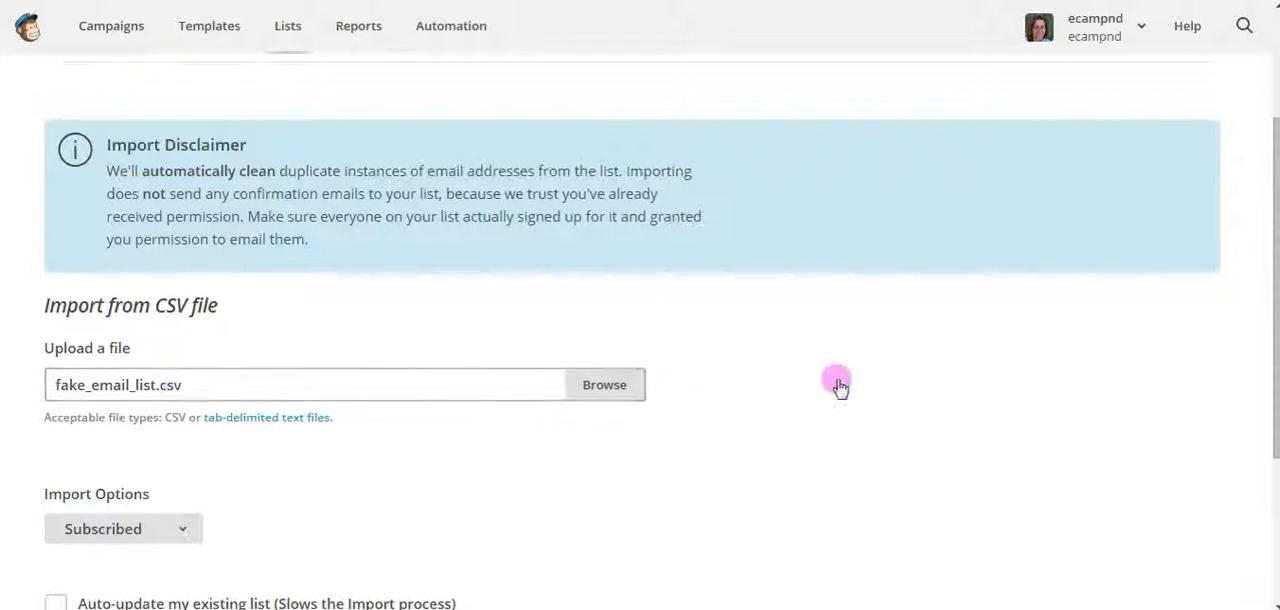
pyautogui.scroll(-1, 840, 385)
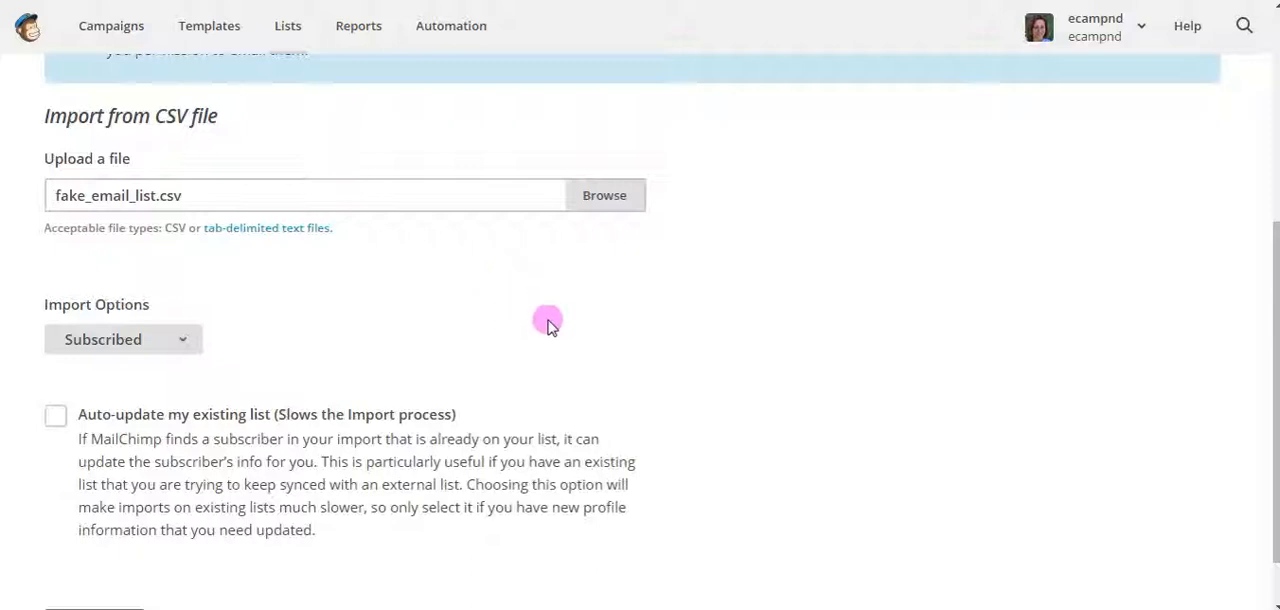
pyautogui.scroll(-1, 333, 343)
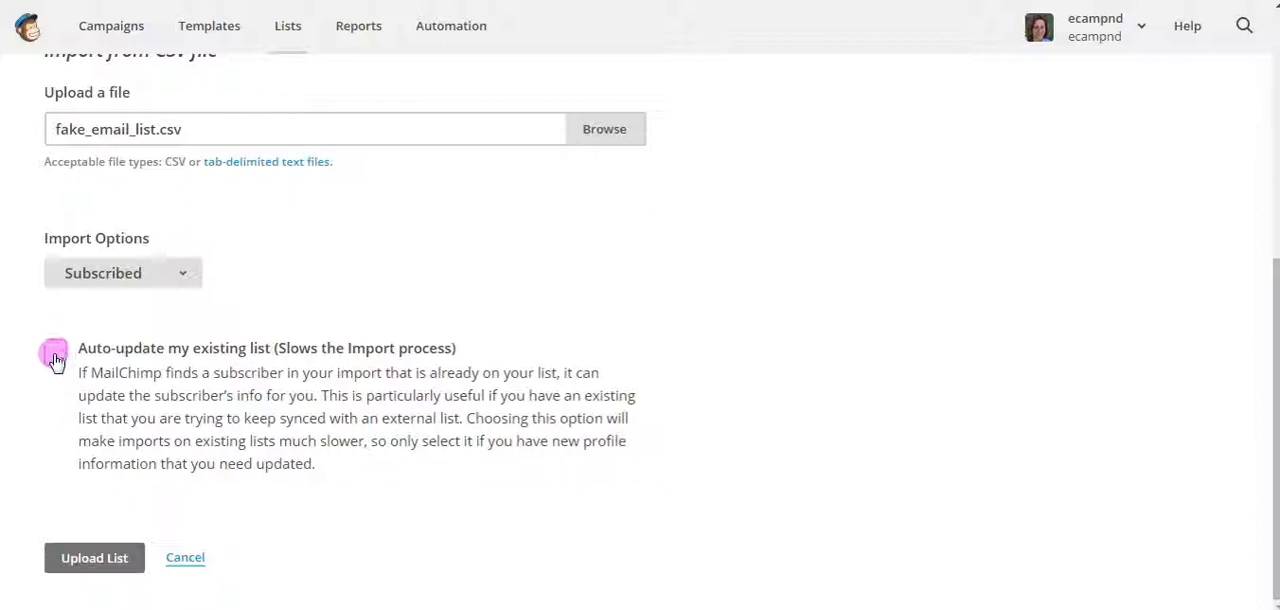
pyautogui.click(96, 558)
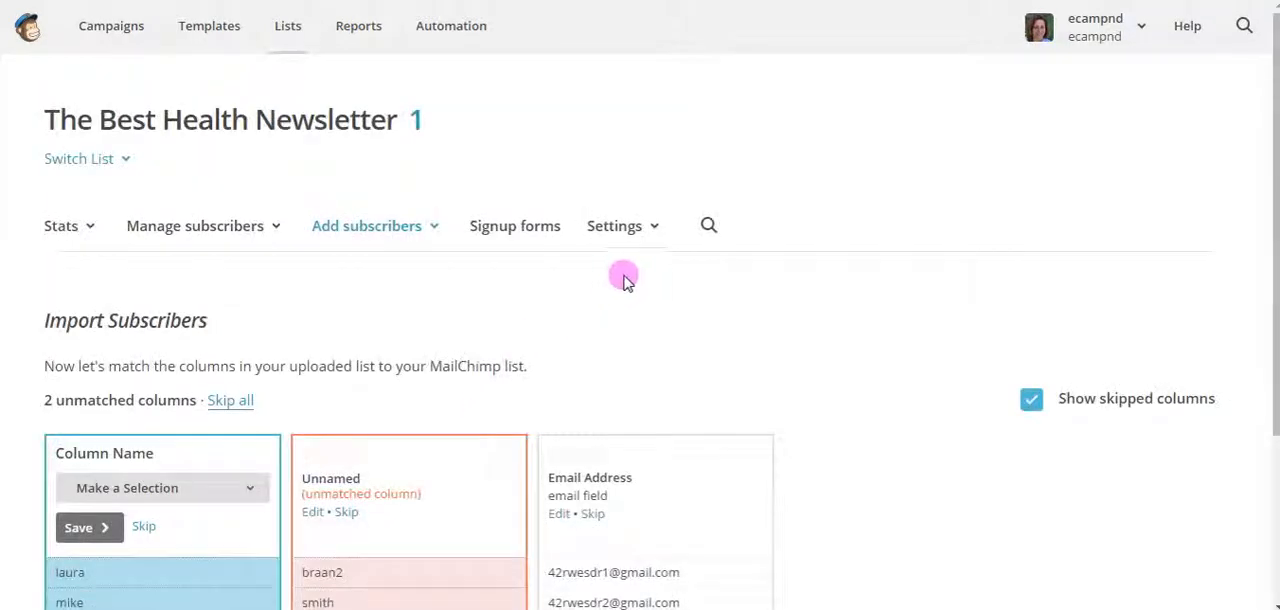
# Match the uploaded list's first unmatched column to First Name and the second to Last Name, saving each match
pyautogui.scroll(-2, 728, 290)
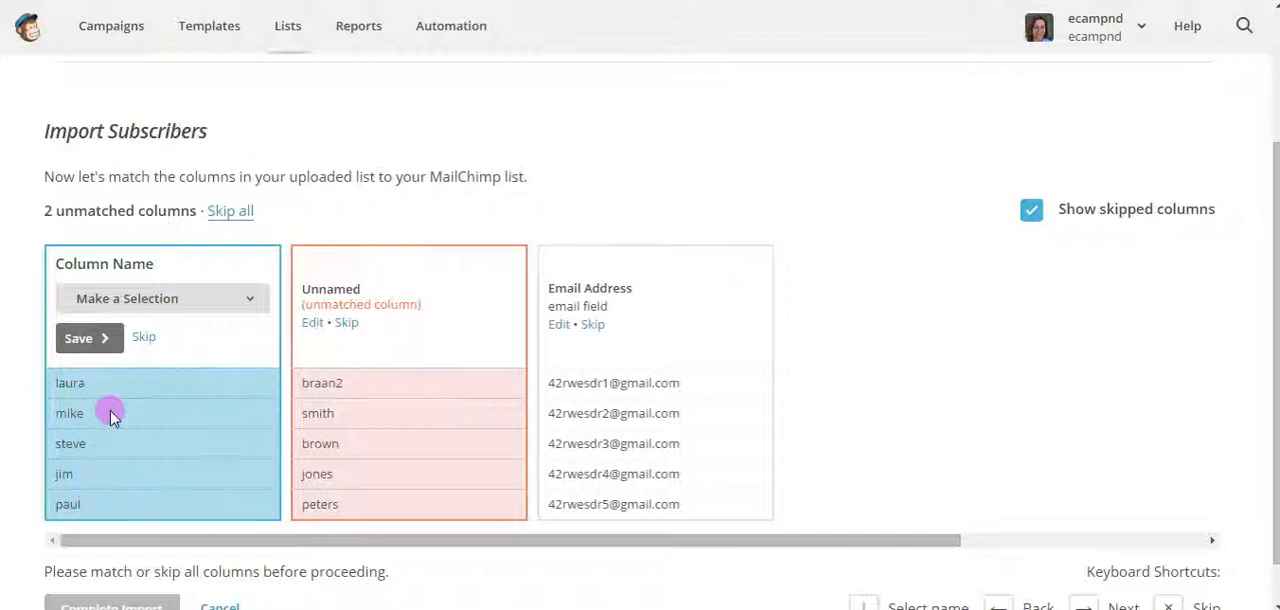
pyautogui.click(249, 299)
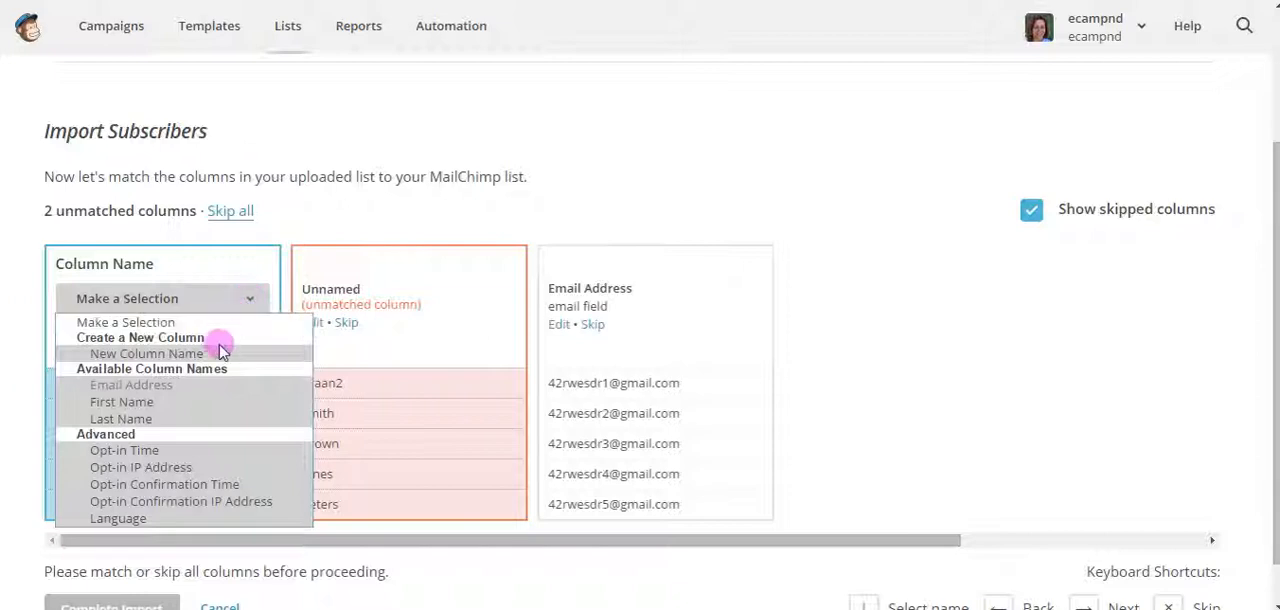
pyautogui.click(170, 403)
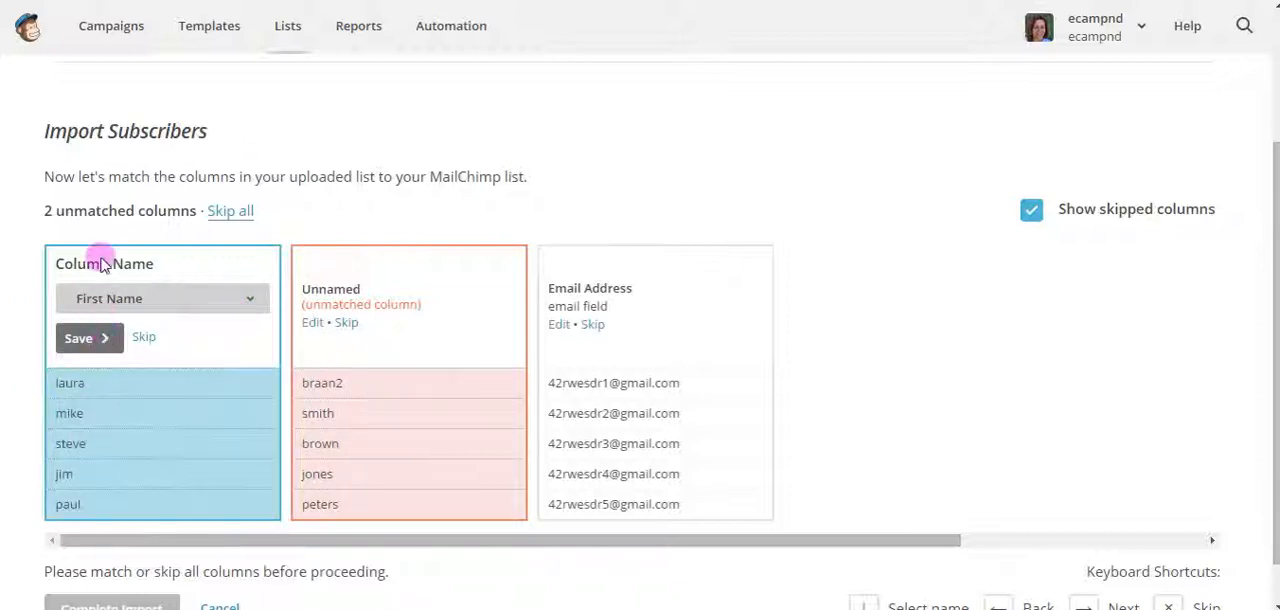
pyautogui.click(80, 340)
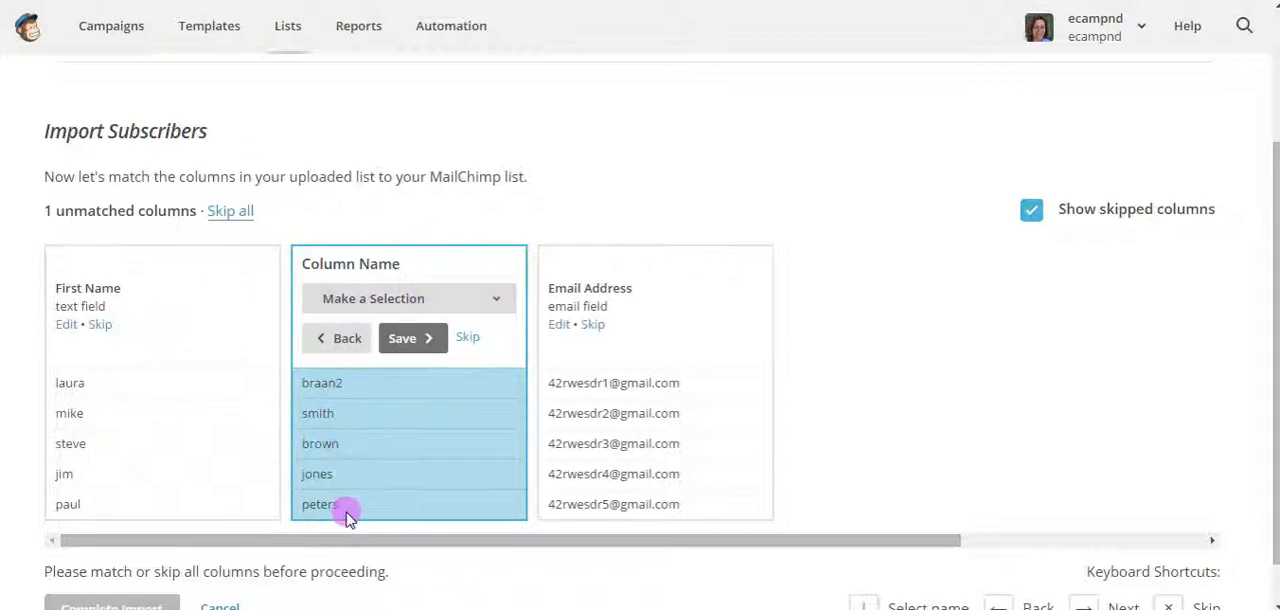
pyautogui.click(494, 300)
pyautogui.click(430, 418)
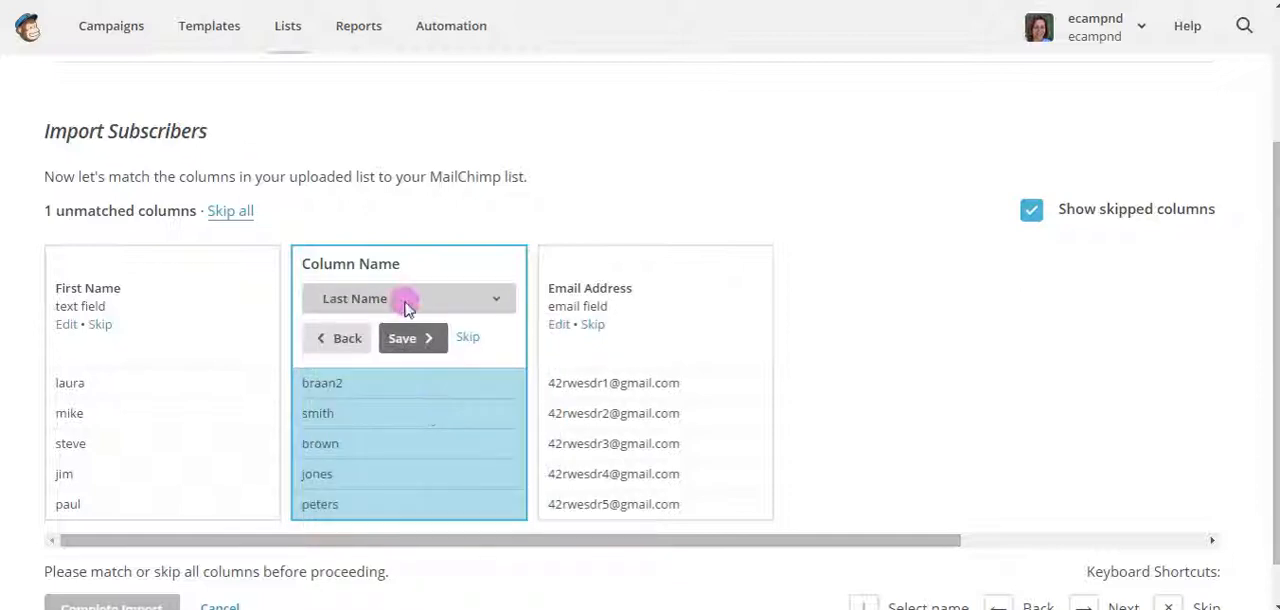
pyautogui.click(412, 338)
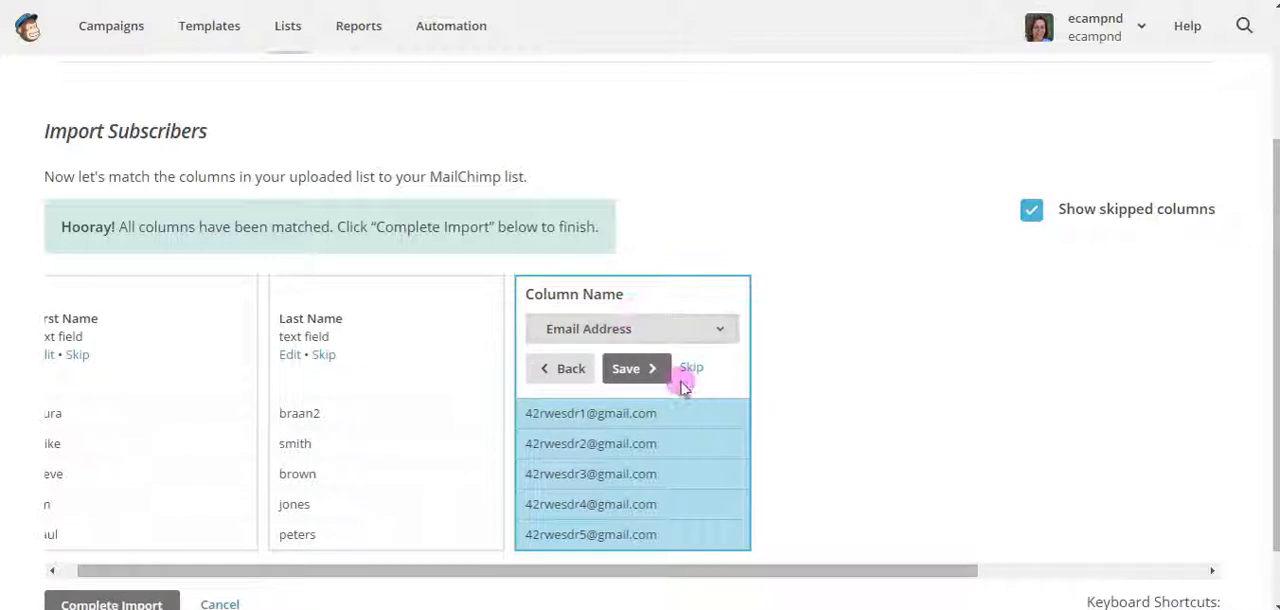
# Save the Email Address column match and complete the subscriber import
pyautogui.scroll(-1, 848, 354)
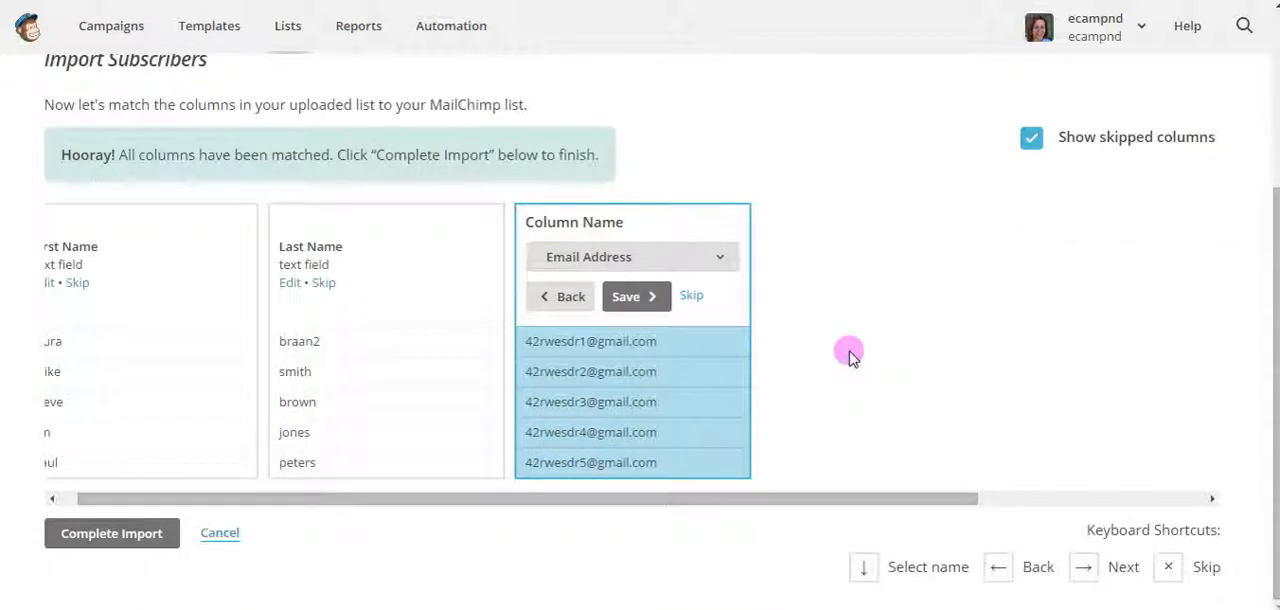
pyautogui.click(627, 300)
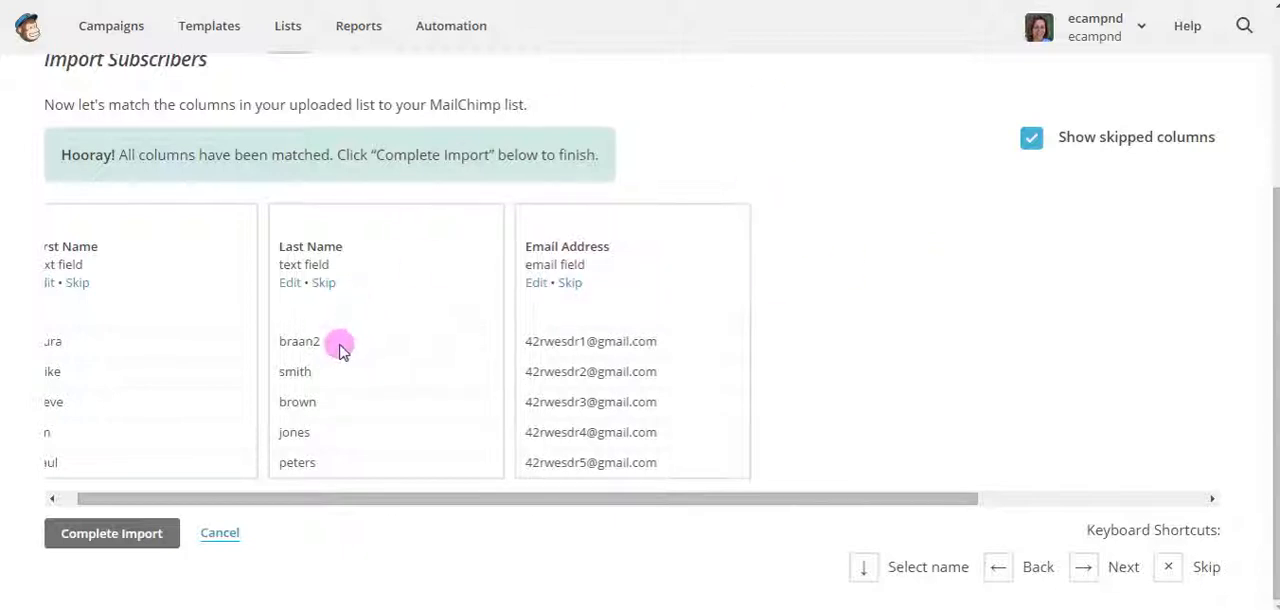
pyautogui.click(103, 543)
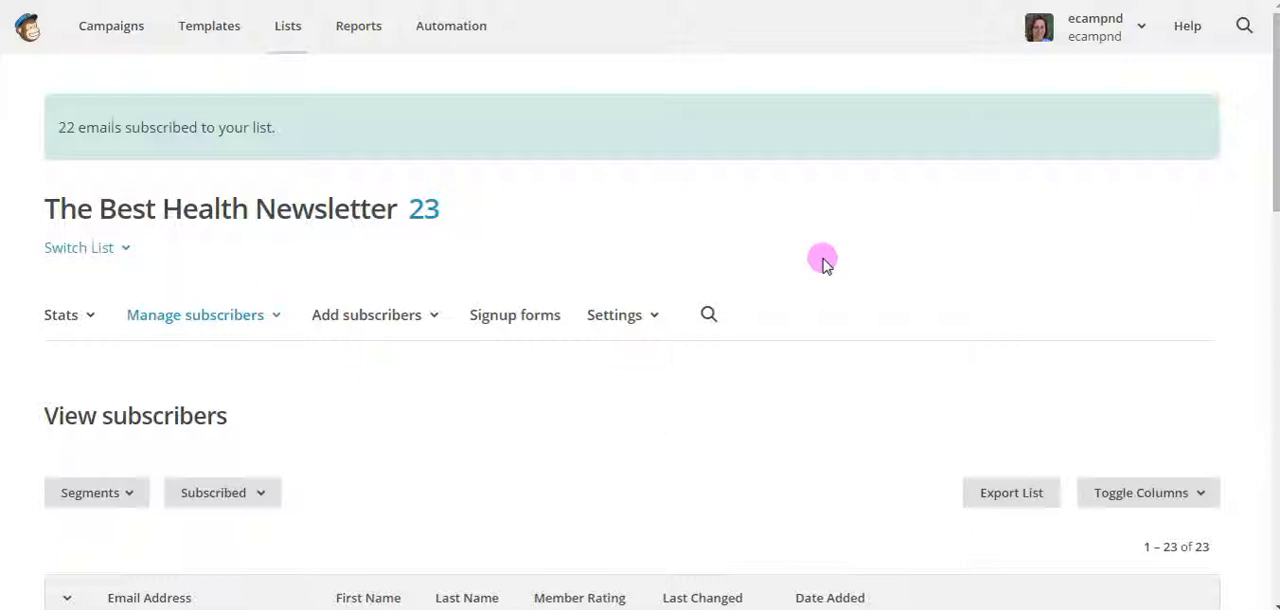
pyautogui.scroll(-6, 824, 262)
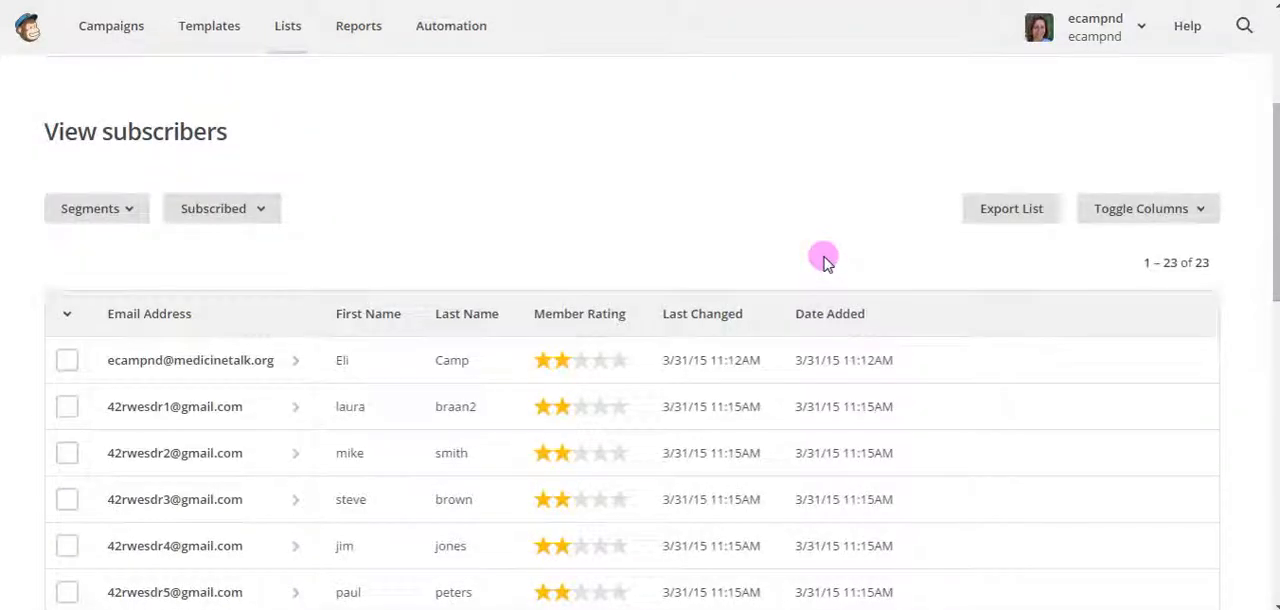
pyautogui.scroll(-6, 824, 262)
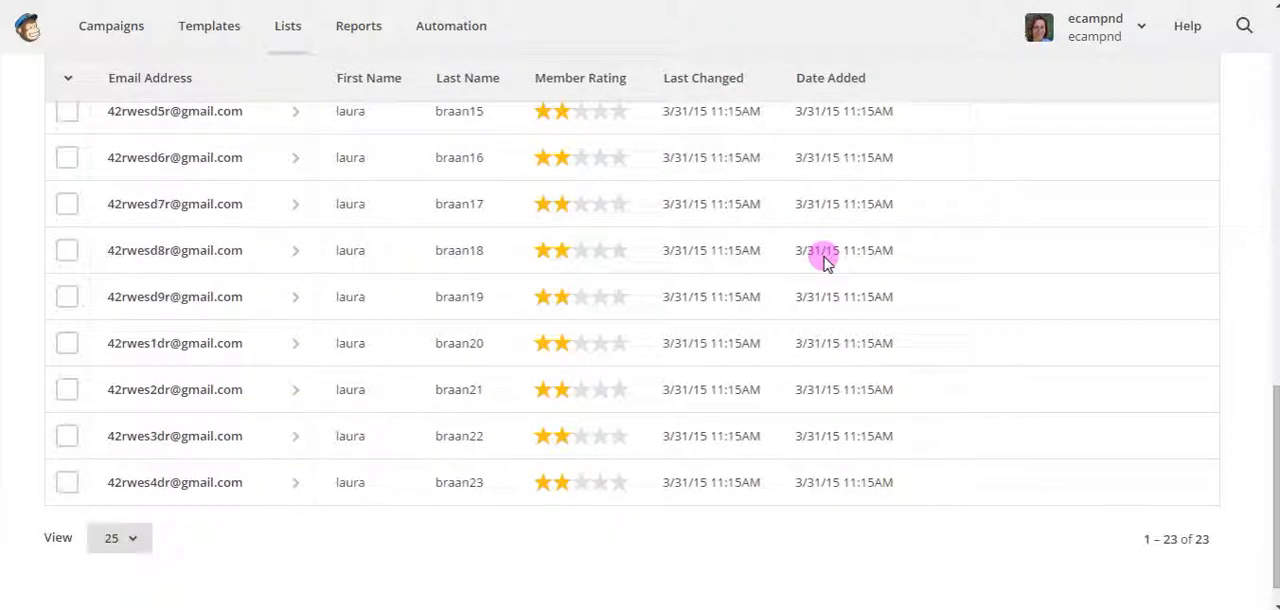
pyautogui.scroll(8, 824, 262)
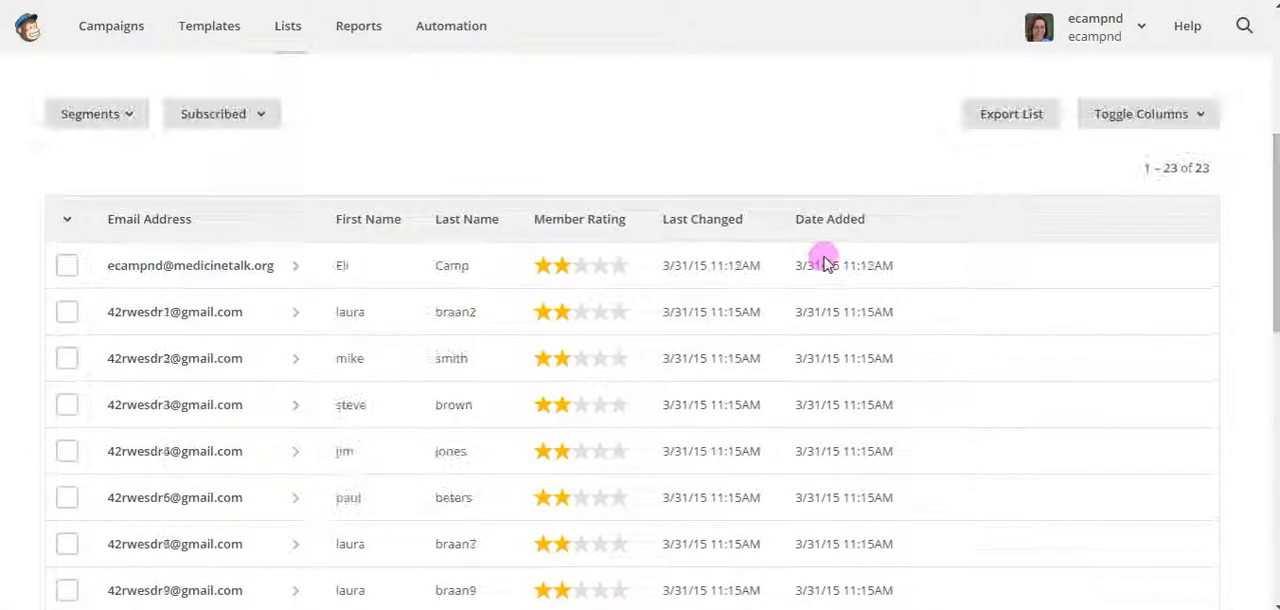
# Open the General forms builder from the signup form options of The Best Health Newsletter list
pyautogui.scroll(2, 824, 262)
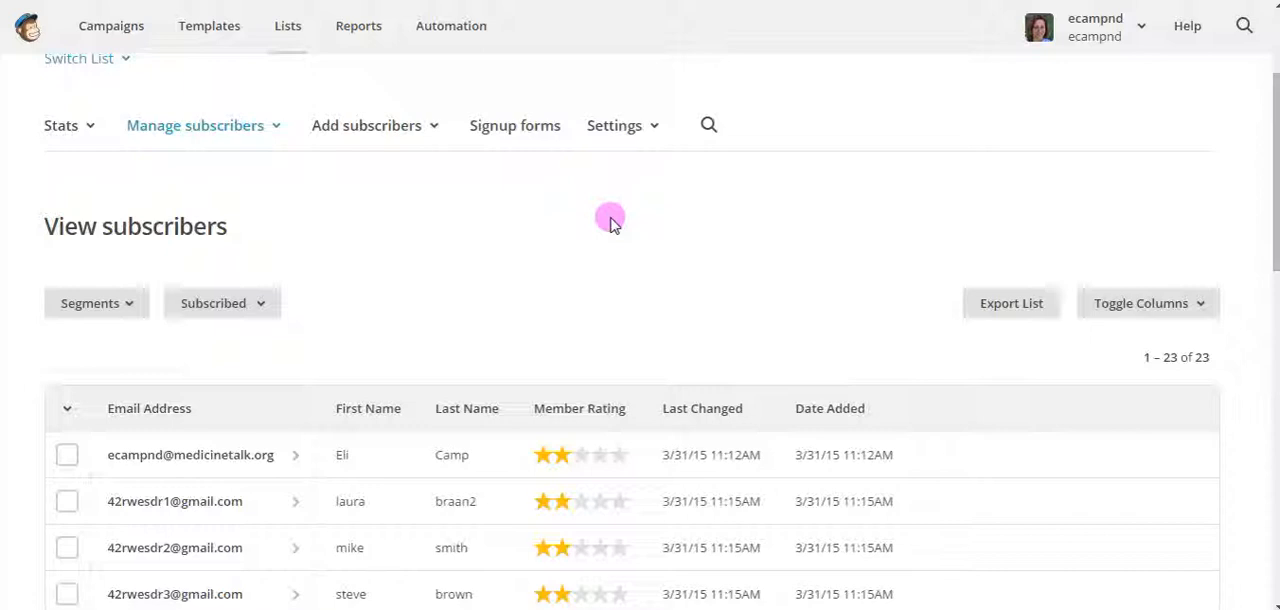
pyautogui.click(506, 130)
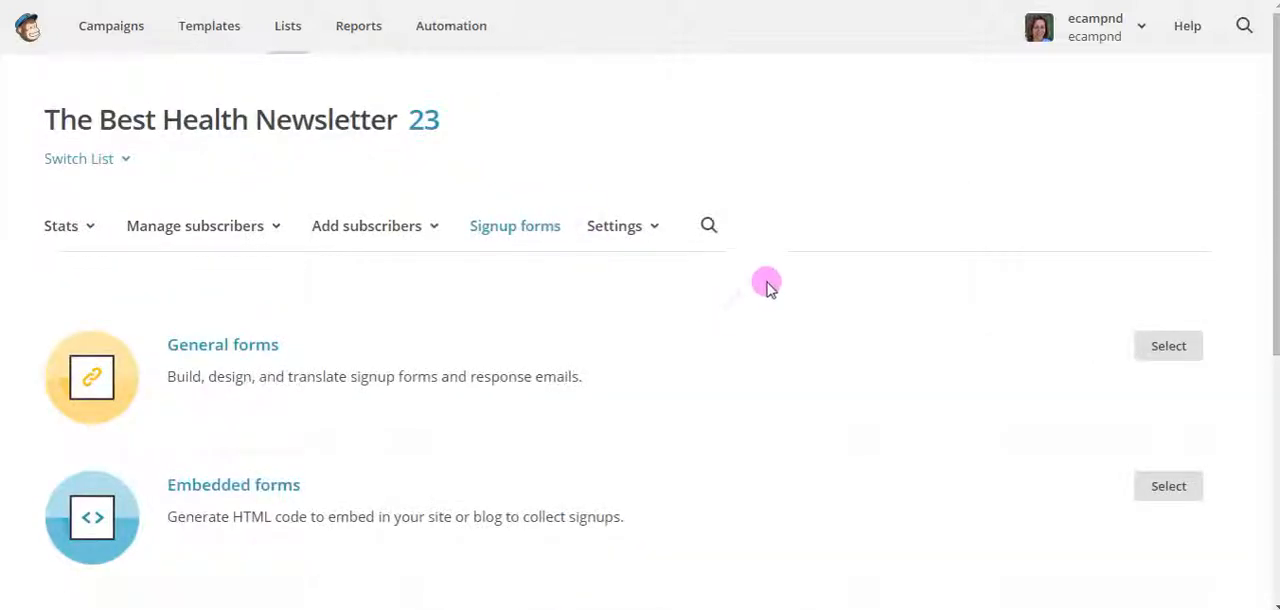
pyautogui.scroll(-2, 766, 285)
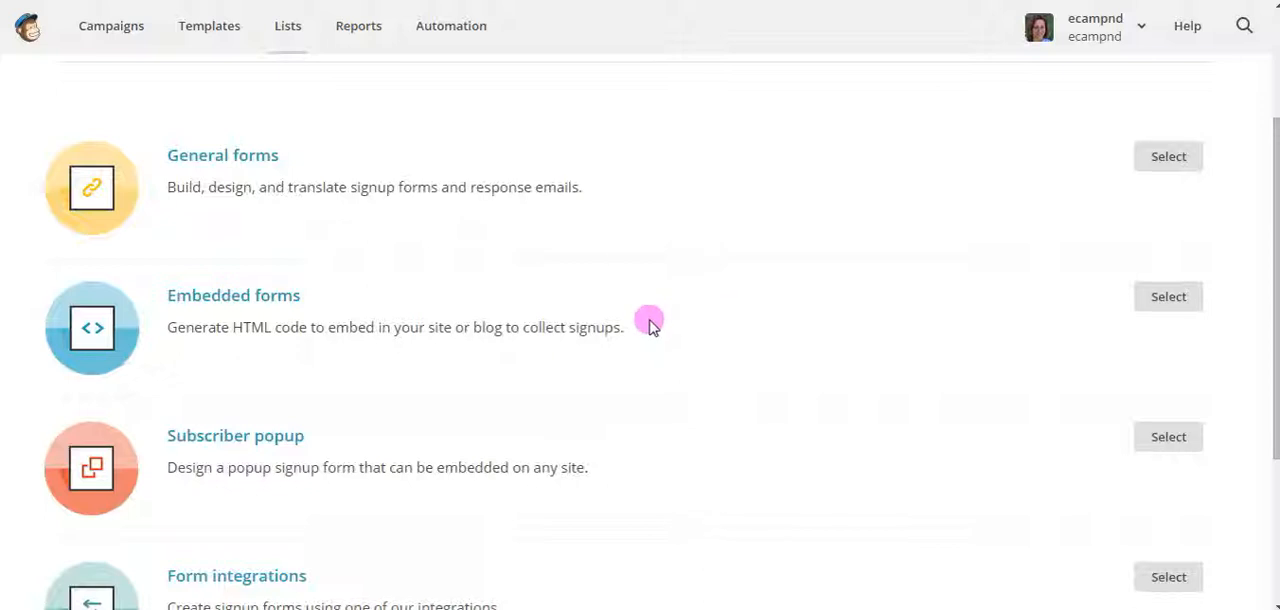
pyautogui.scroll(-2, 650, 325)
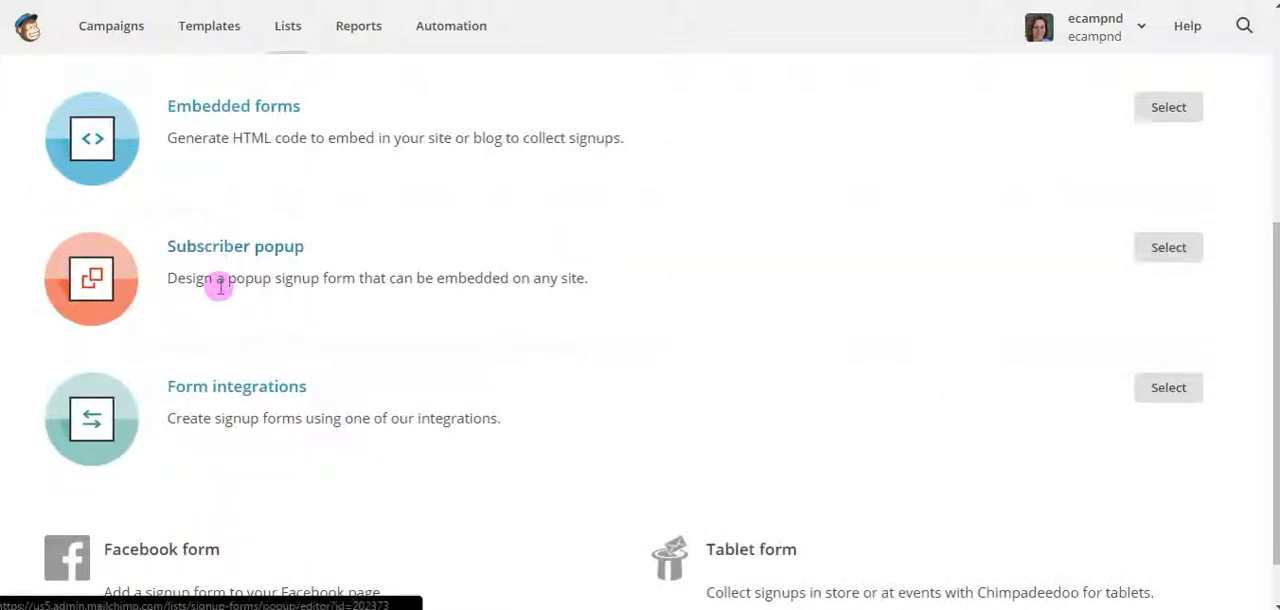
pyautogui.scroll(1, 271, 365)
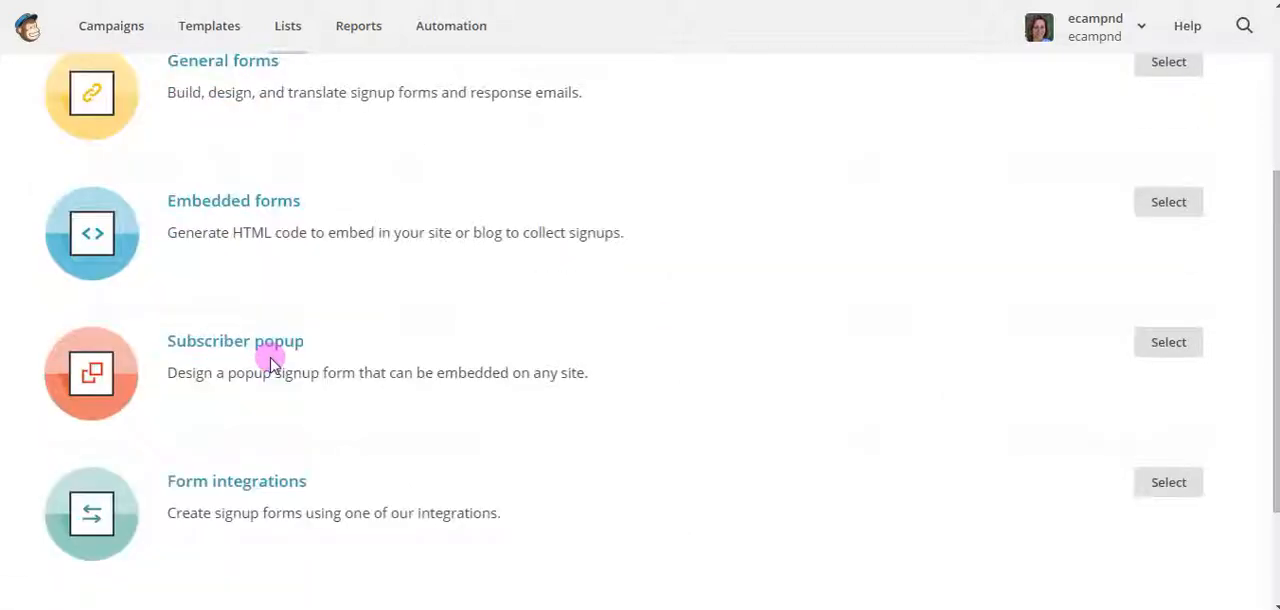
pyautogui.scroll(1, 254, 297)
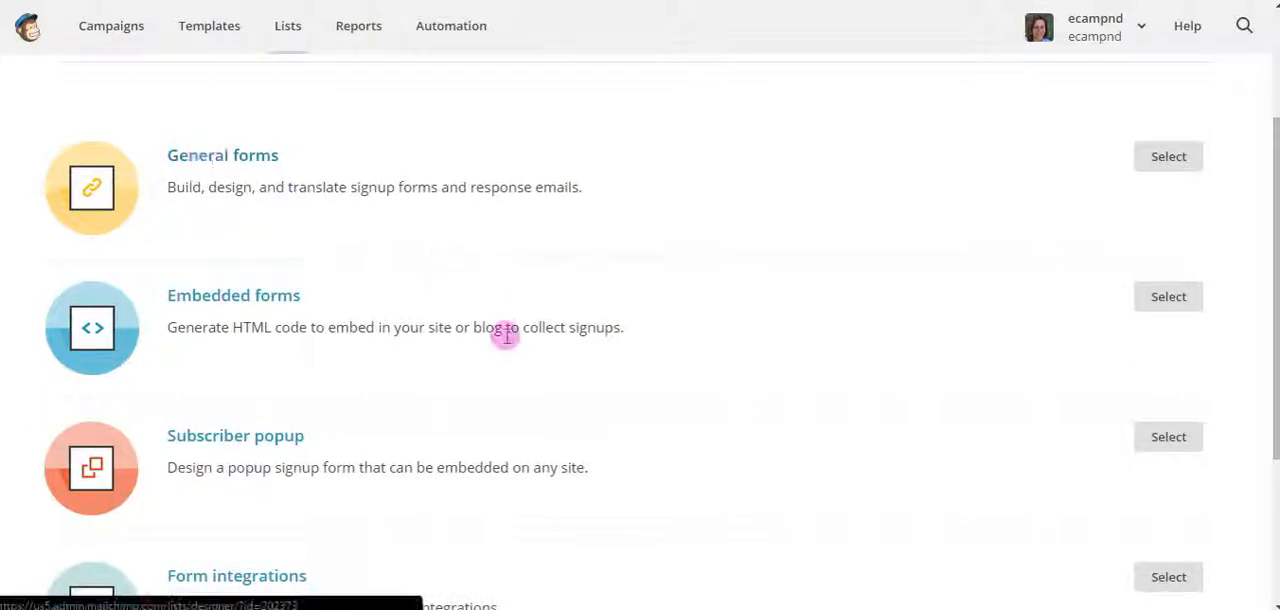
pyautogui.scroll(-2, 566, 372)
pyautogui.scroll(-1, 568, 372)
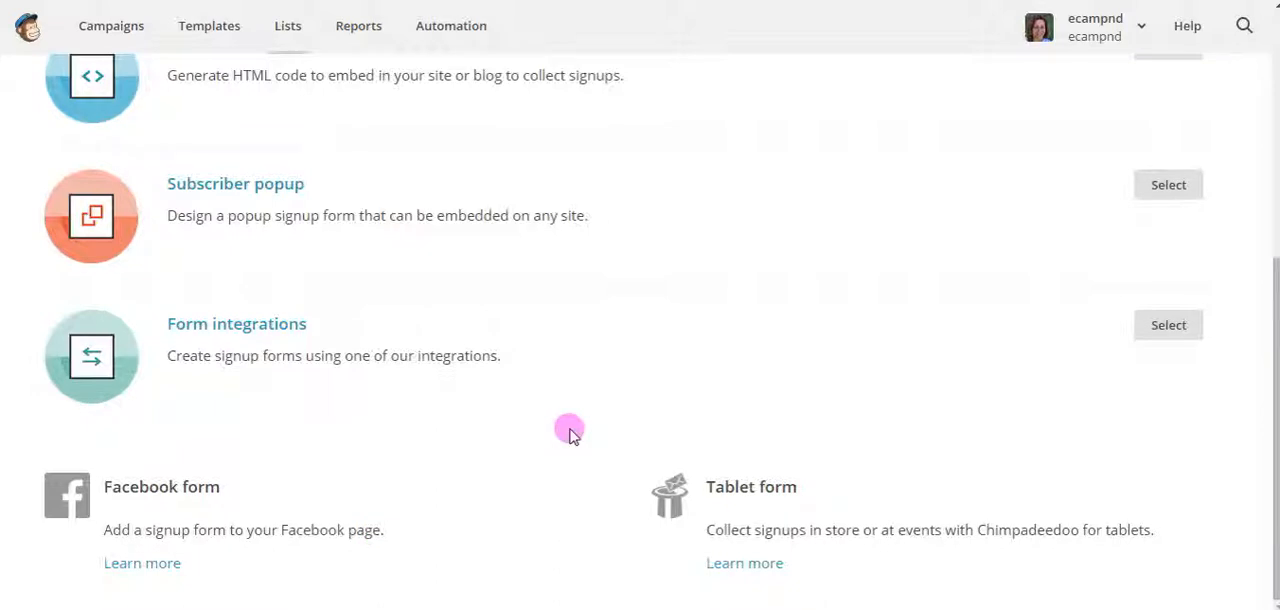
pyautogui.scroll(3, 568, 432)
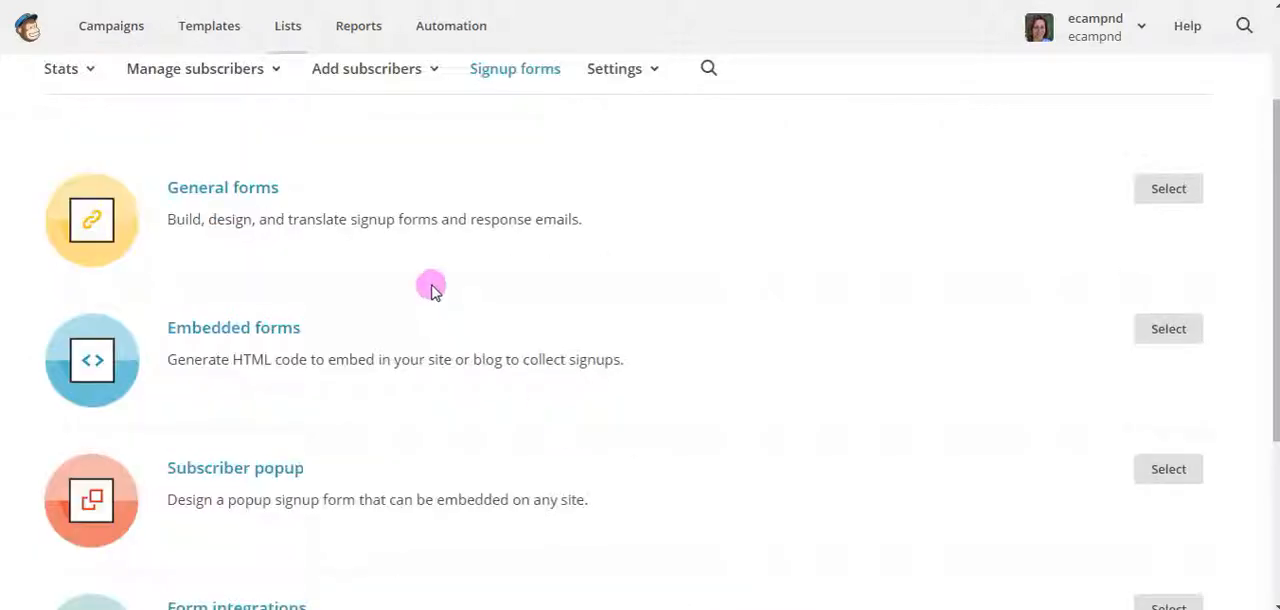
pyautogui.click(218, 192)
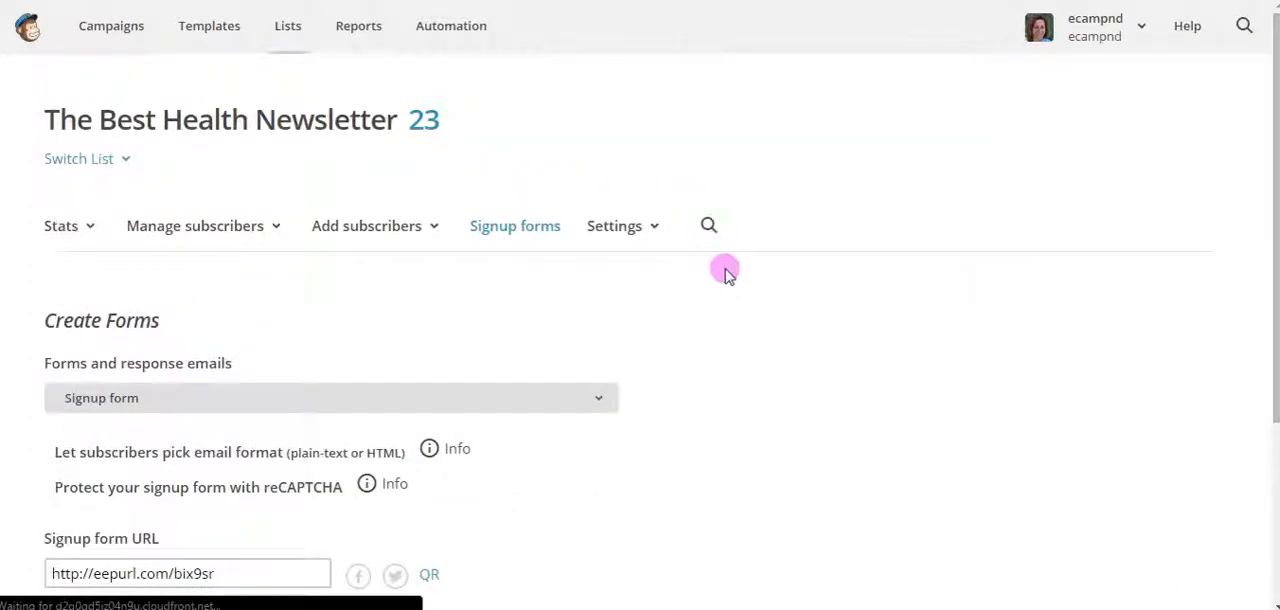
# Let subscribers pick their email format, plain-text or HTML, on the signup form
pyautogui.scroll(-1, 735, 300)
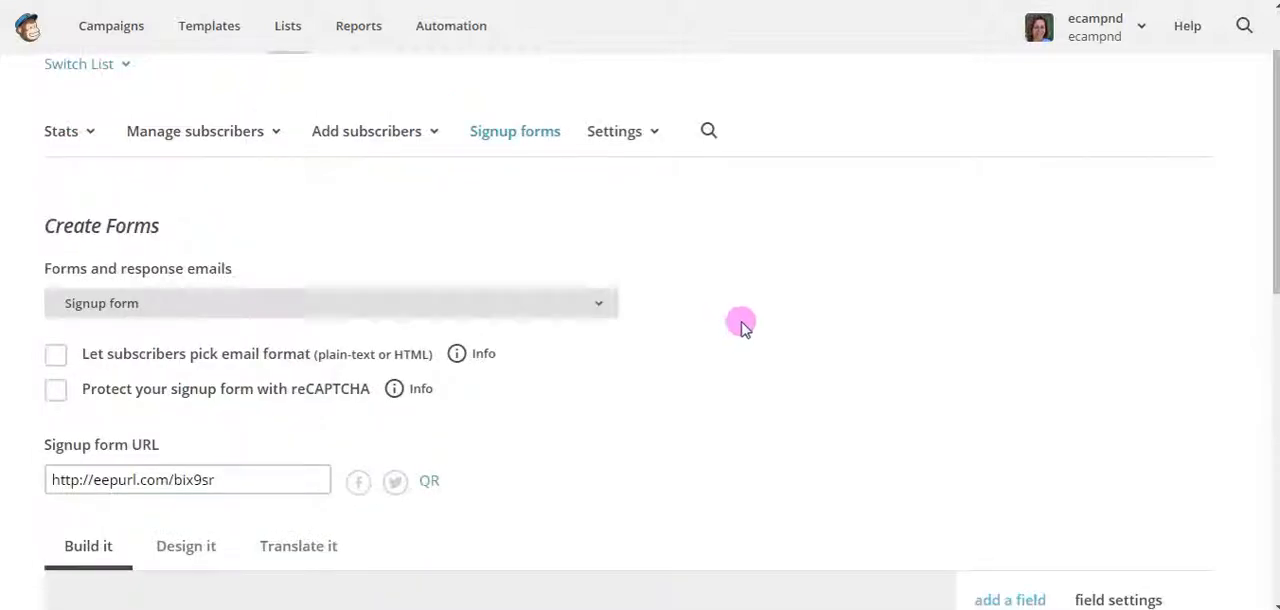
pyautogui.scroll(-2, 740, 325)
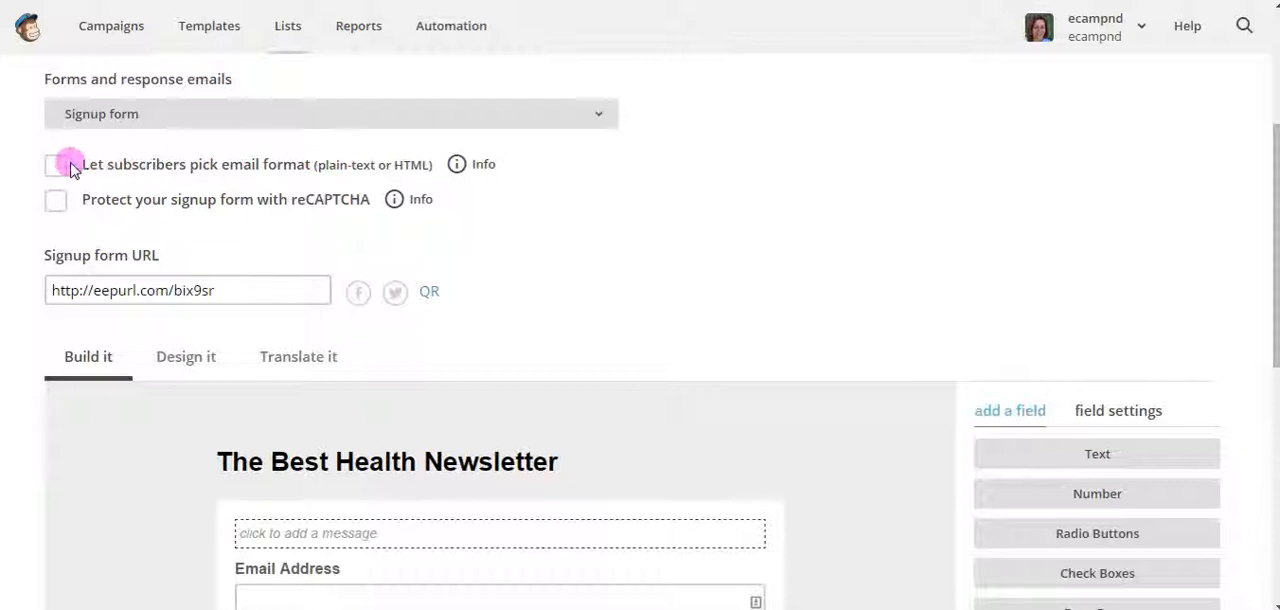
pyautogui.click(57, 167)
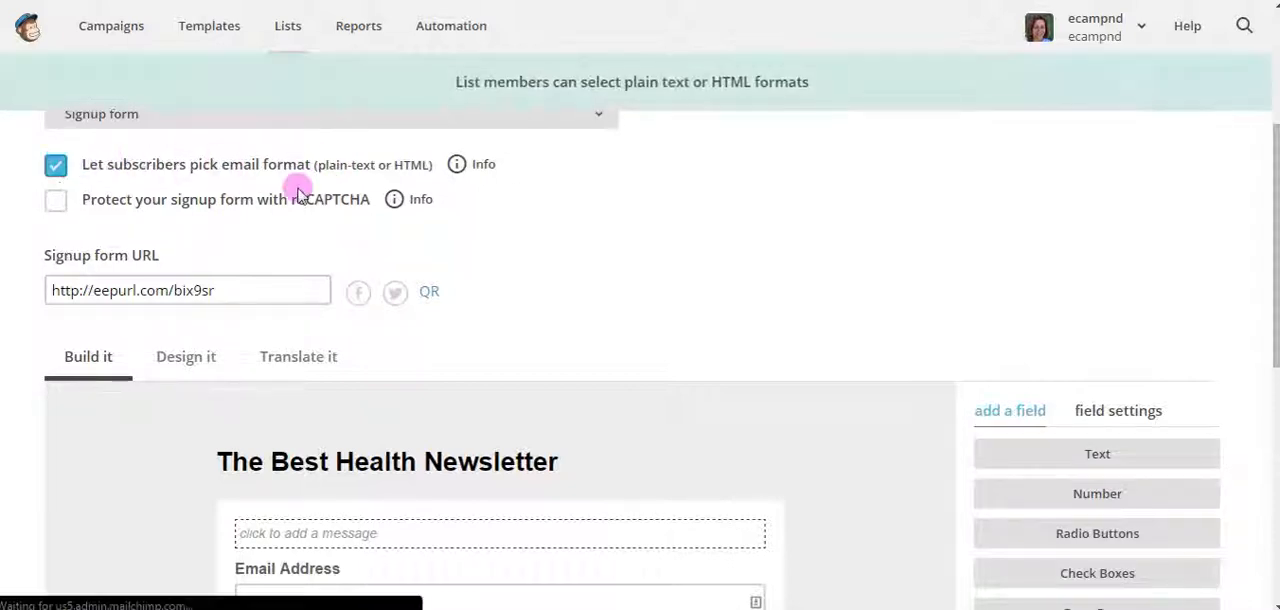
pyautogui.scroll(2, 634, 245)
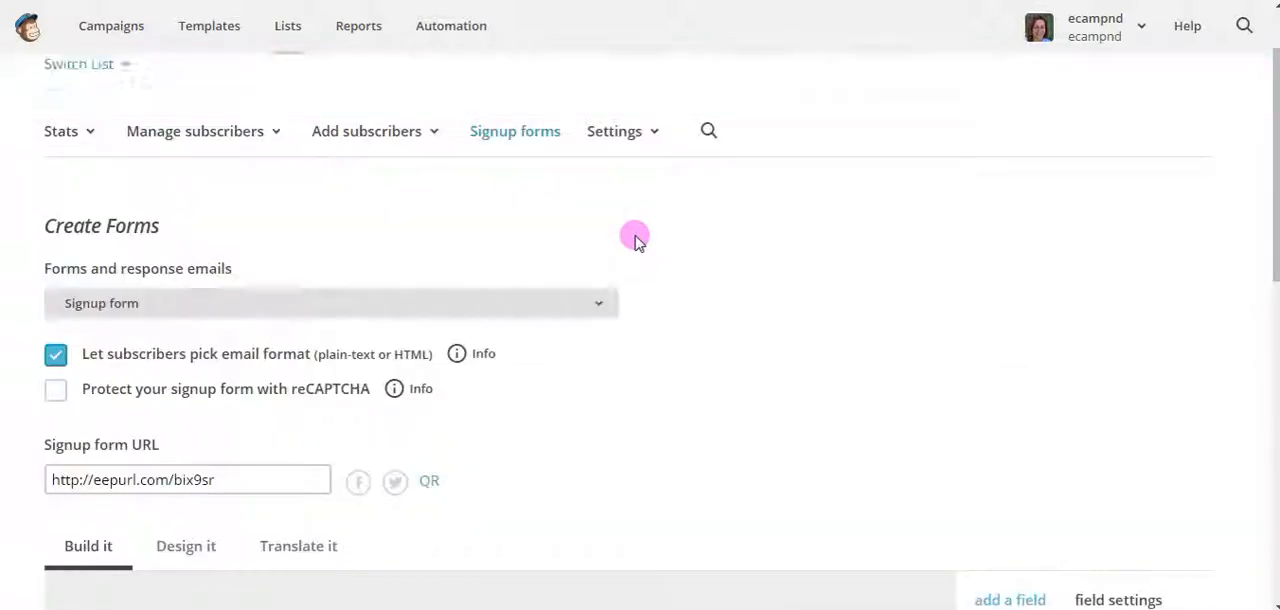
# Add the message "Receive health updates monthly." above the signup form's Email Address field and save it
pyautogui.scroll(-2, 636, 238)
pyautogui.scroll(-2, 636, 238)
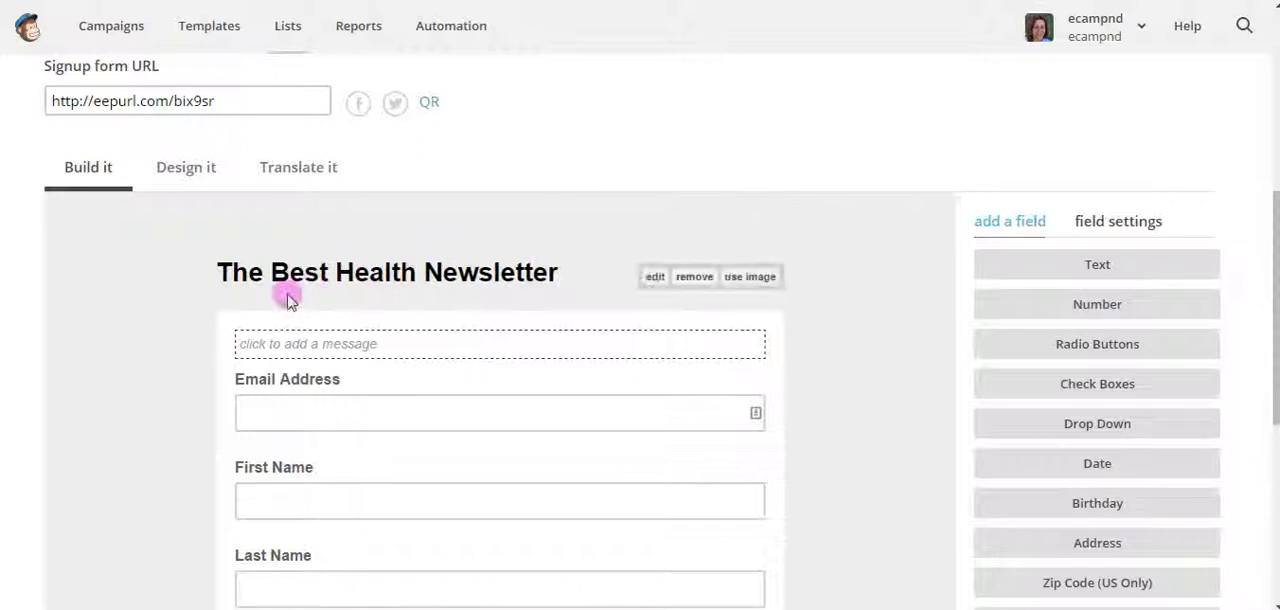
pyautogui.moveTo(558, 274)
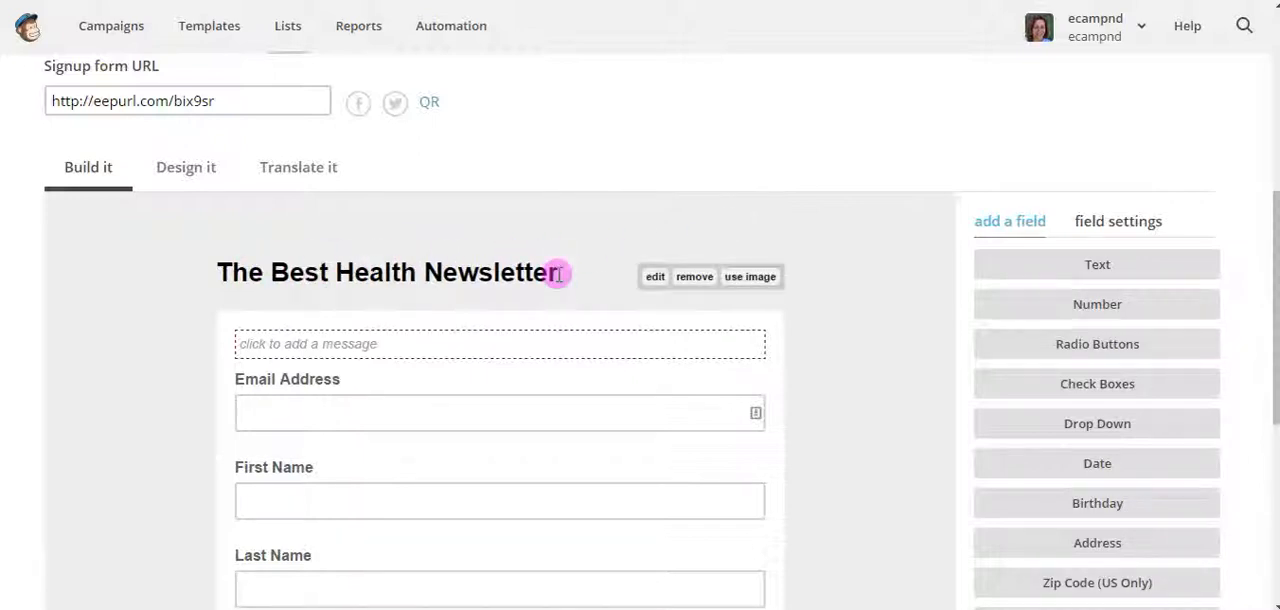
pyautogui.moveTo(558, 274); pyautogui.dragTo(190, 276)
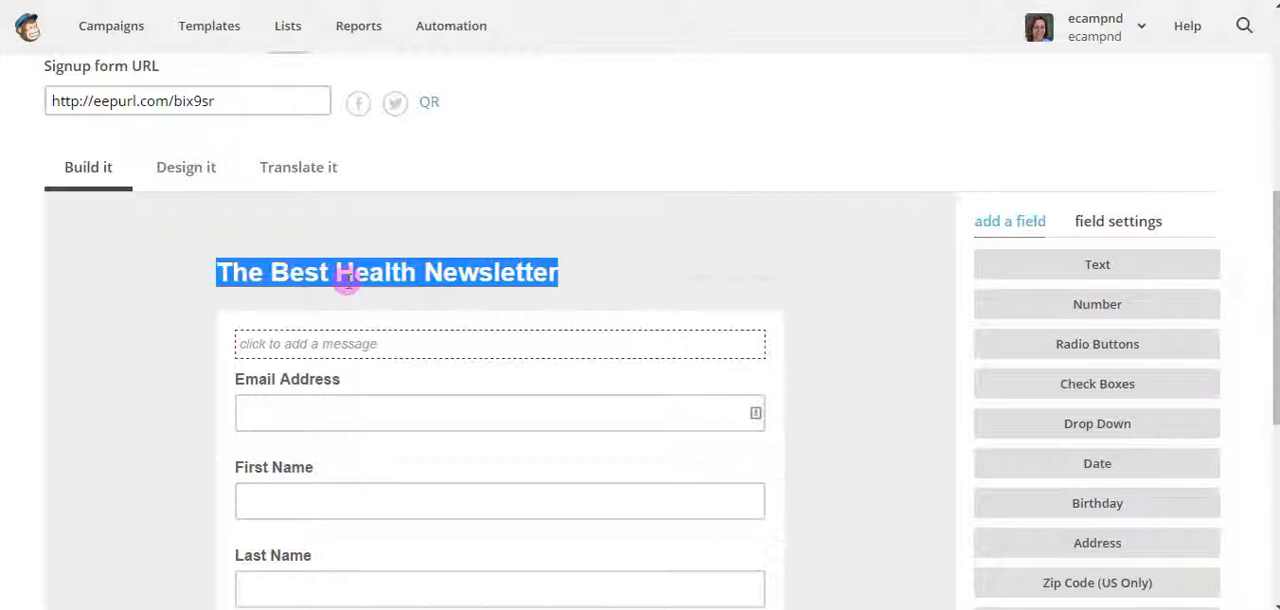
pyautogui.click(603, 268)
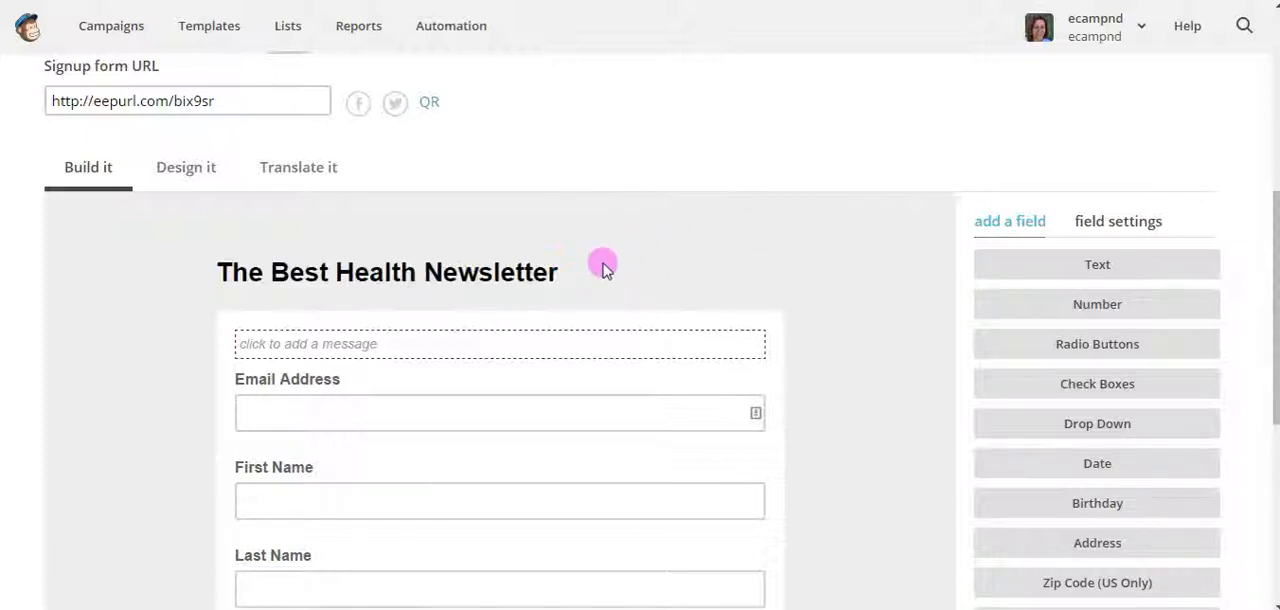
pyautogui.click(360, 345)
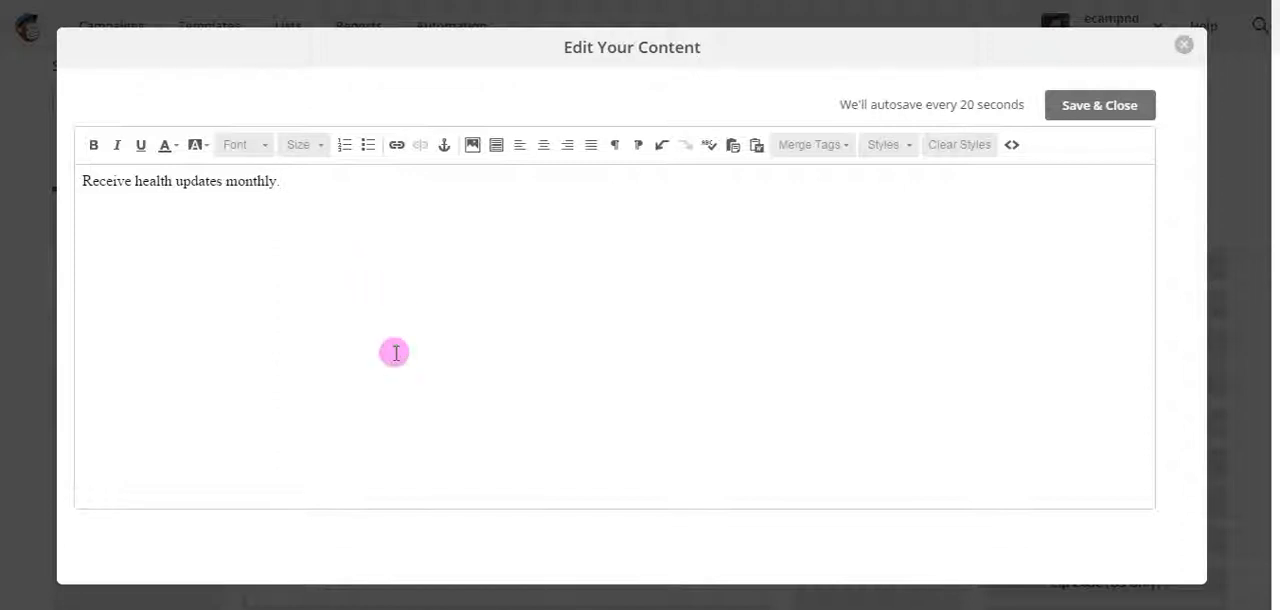
pyautogui.click(1078, 120)
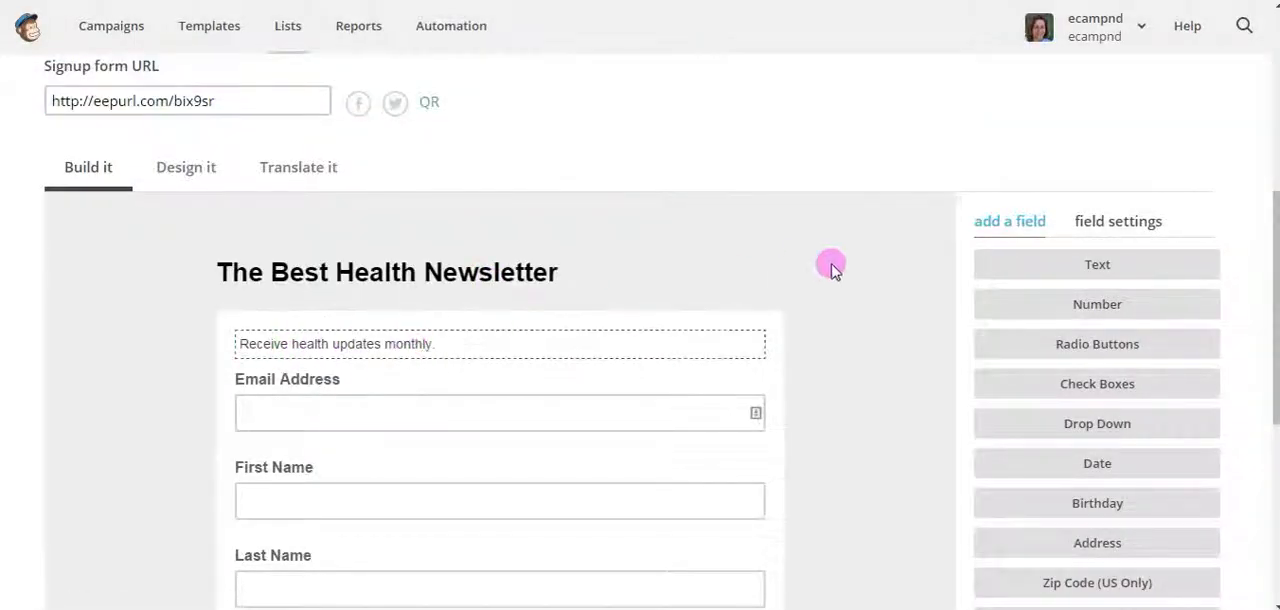
# Examine the signup form's existing fields and the field types that can be added to it
pyautogui.scroll(-2, 886, 259)
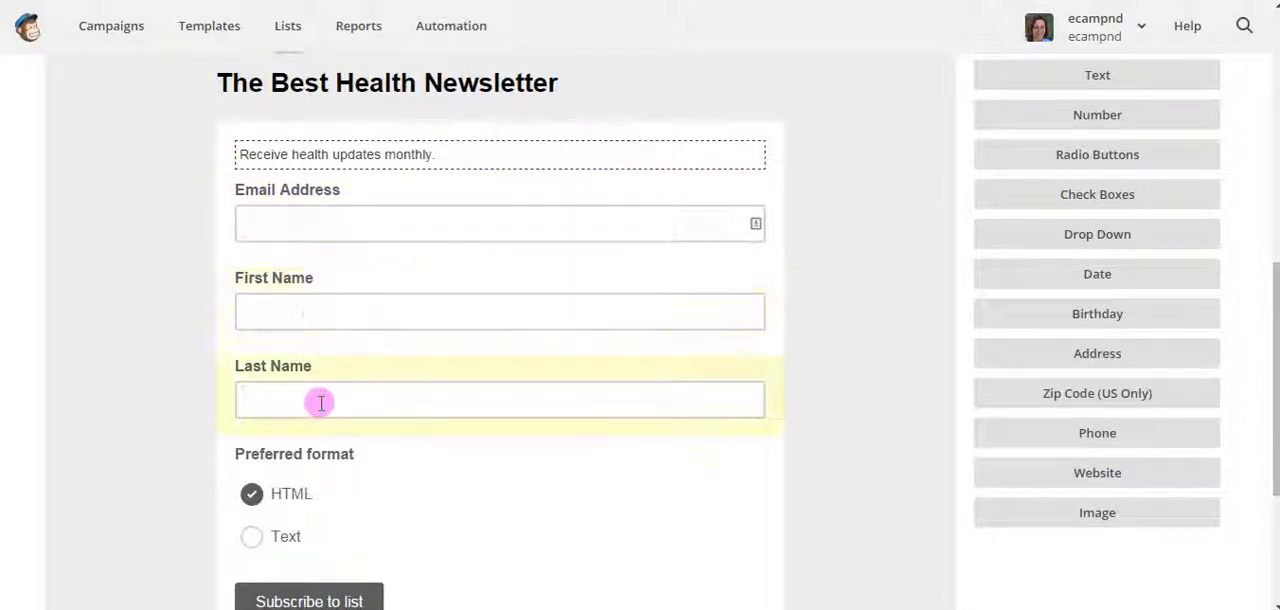
pyautogui.scroll(-2, 914, 389)
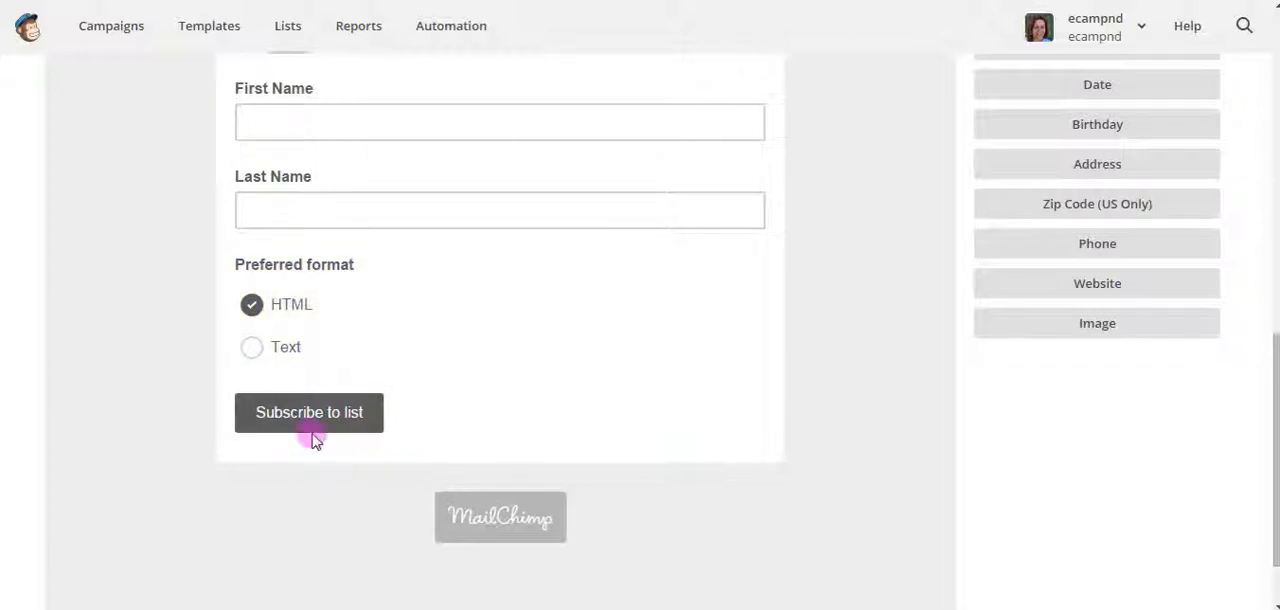
pyautogui.scroll(4, 775, 336)
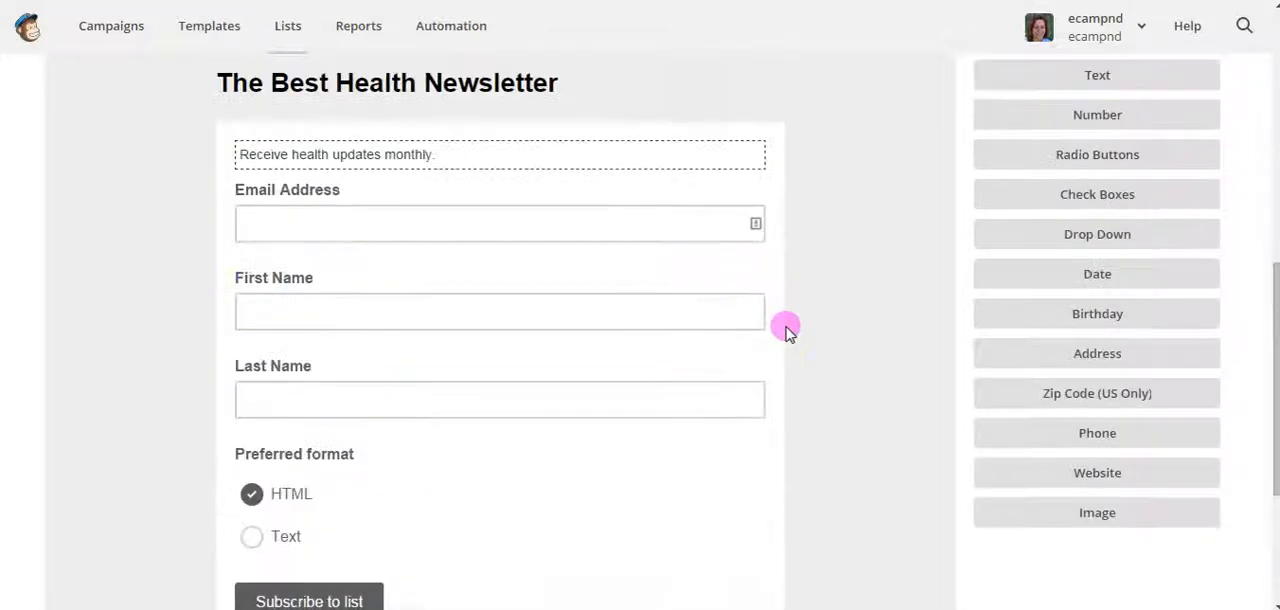
pyautogui.scroll(-1, 787, 332)
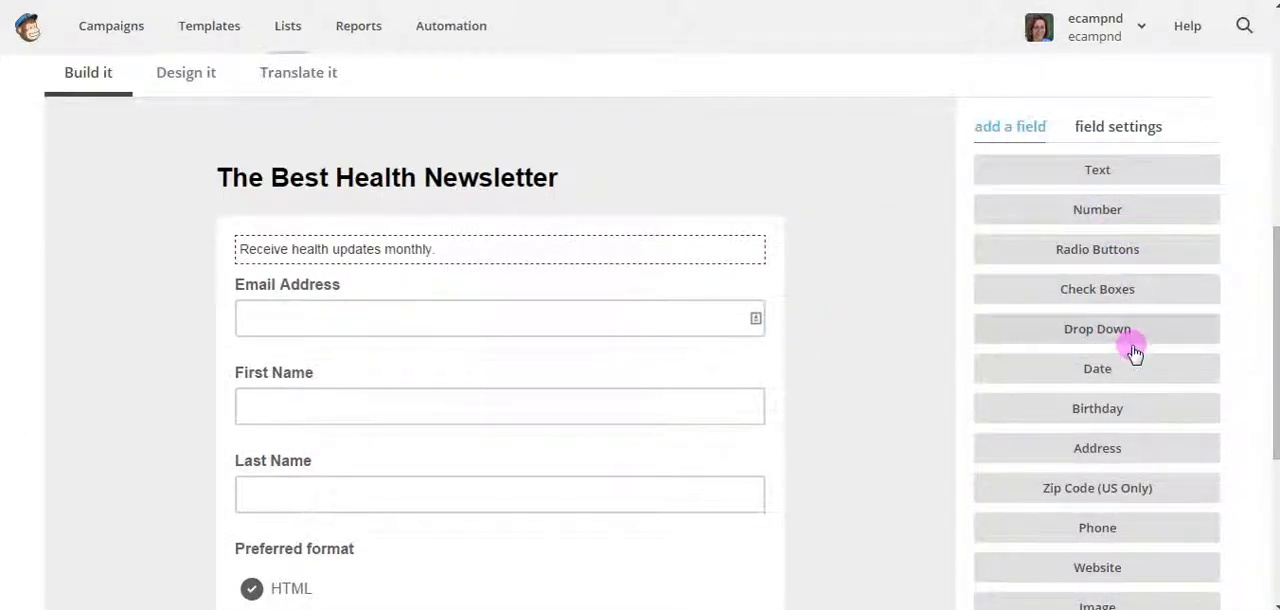
pyautogui.scroll(-1, 1135, 352)
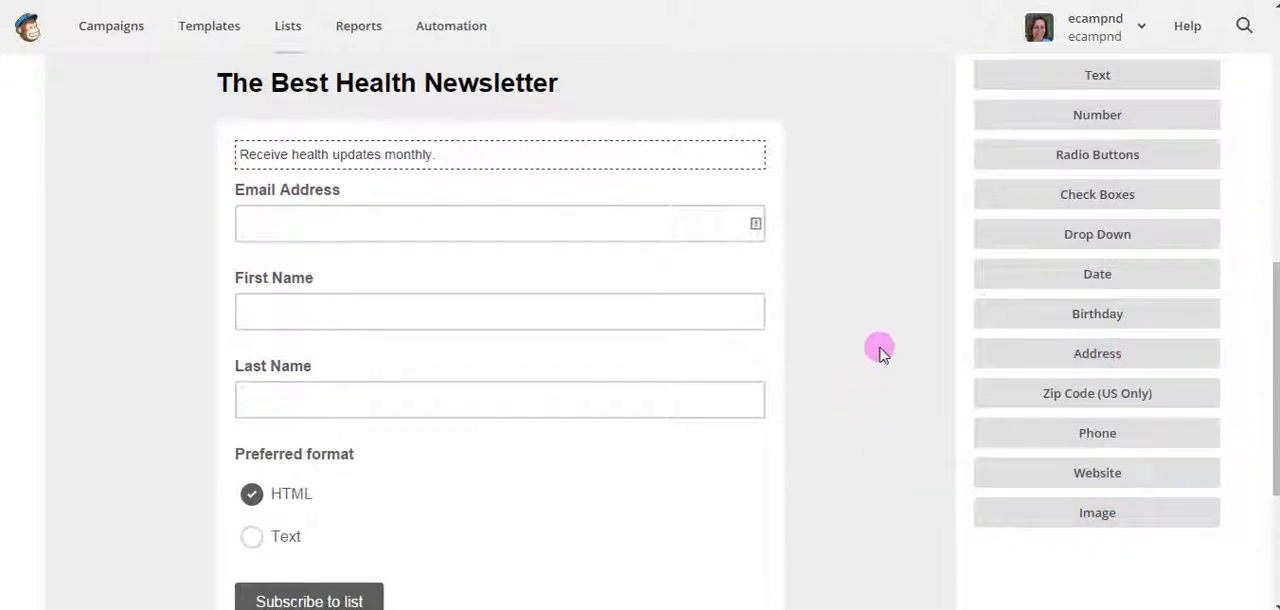
pyautogui.scroll(2, 882, 345)
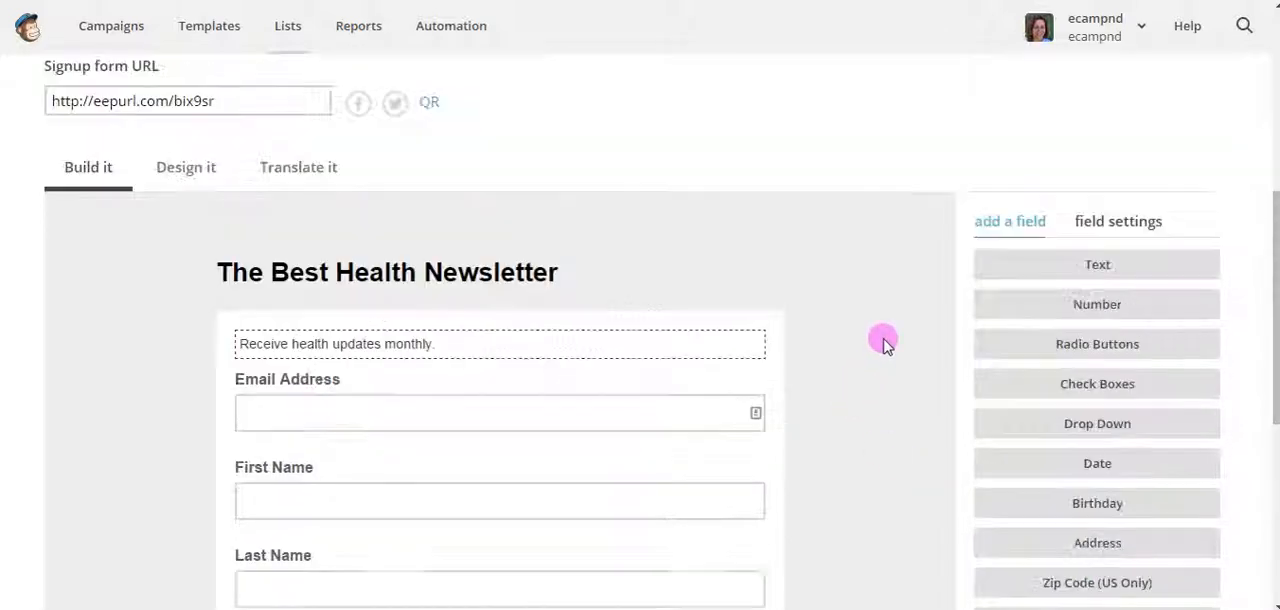
# Set the signup form's page background color to light green, #83e397, in the form's design settings
pyautogui.click(188, 172)
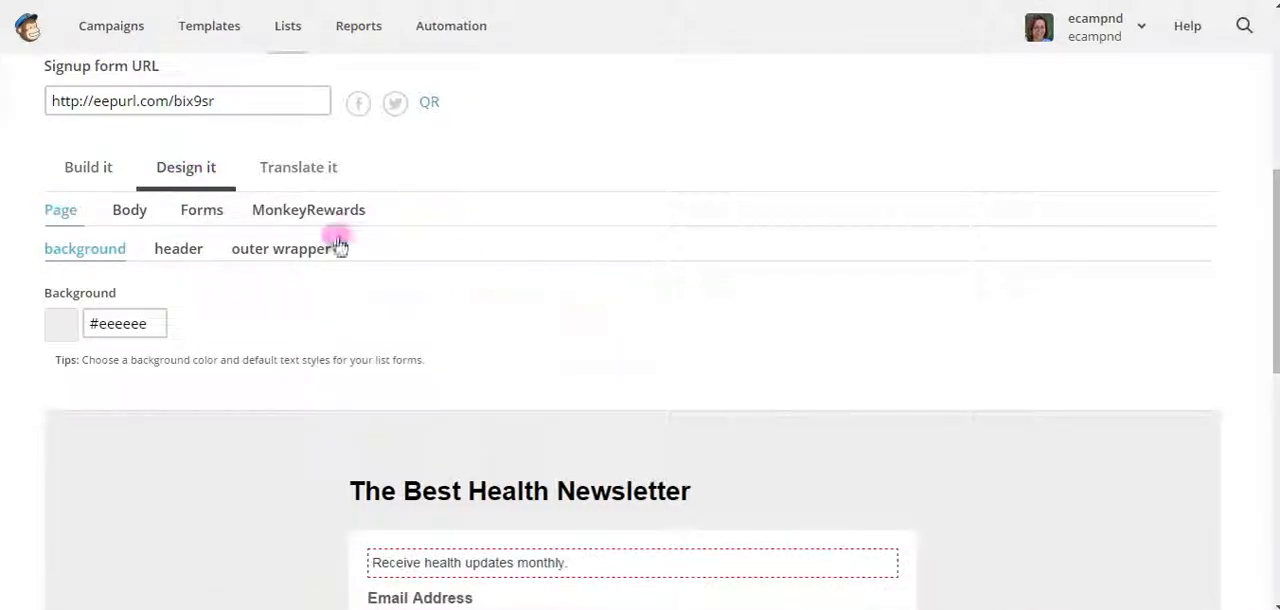
pyautogui.scroll(-2, 734, 329)
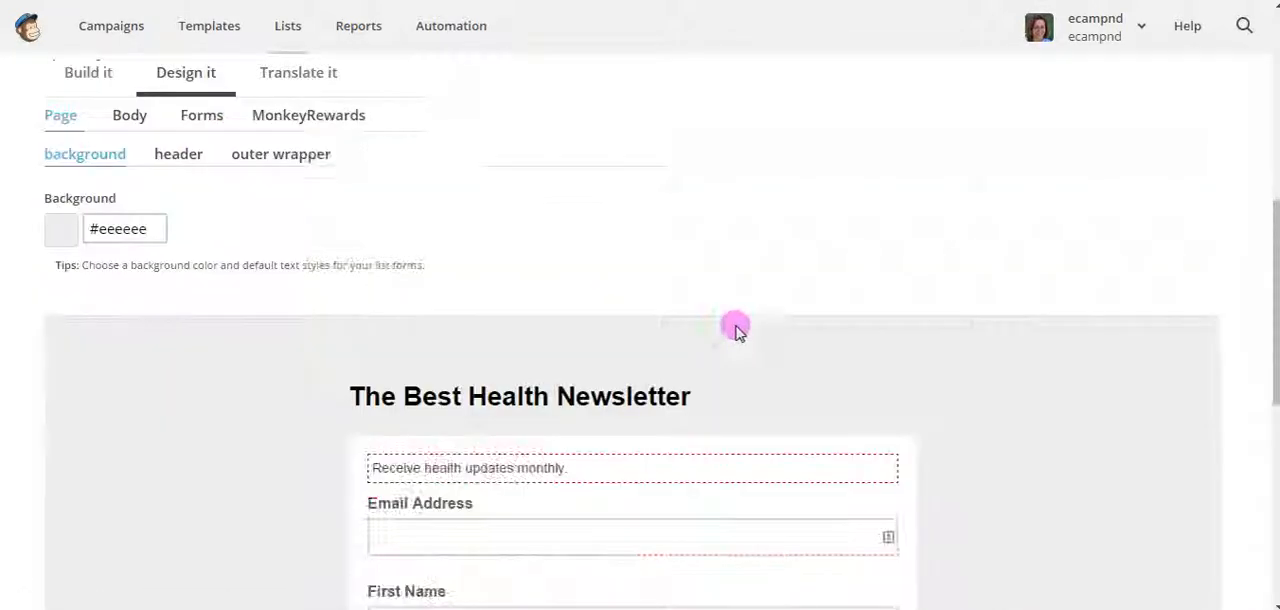
pyautogui.scroll(1, 734, 320)
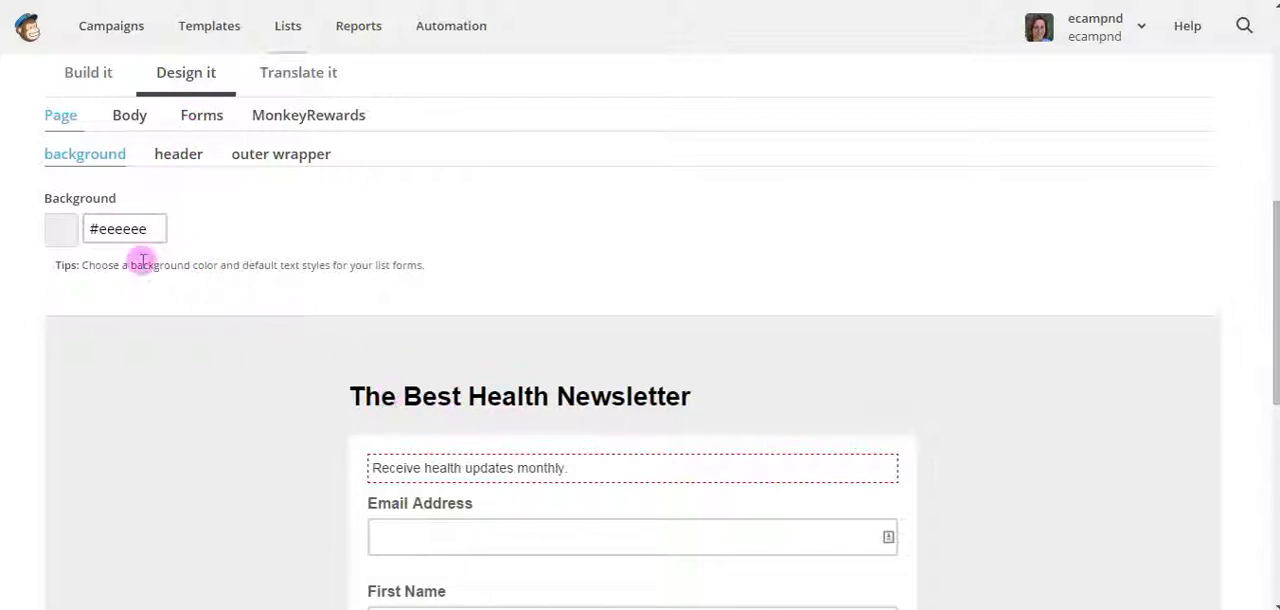
pyautogui.moveTo(714, 395)
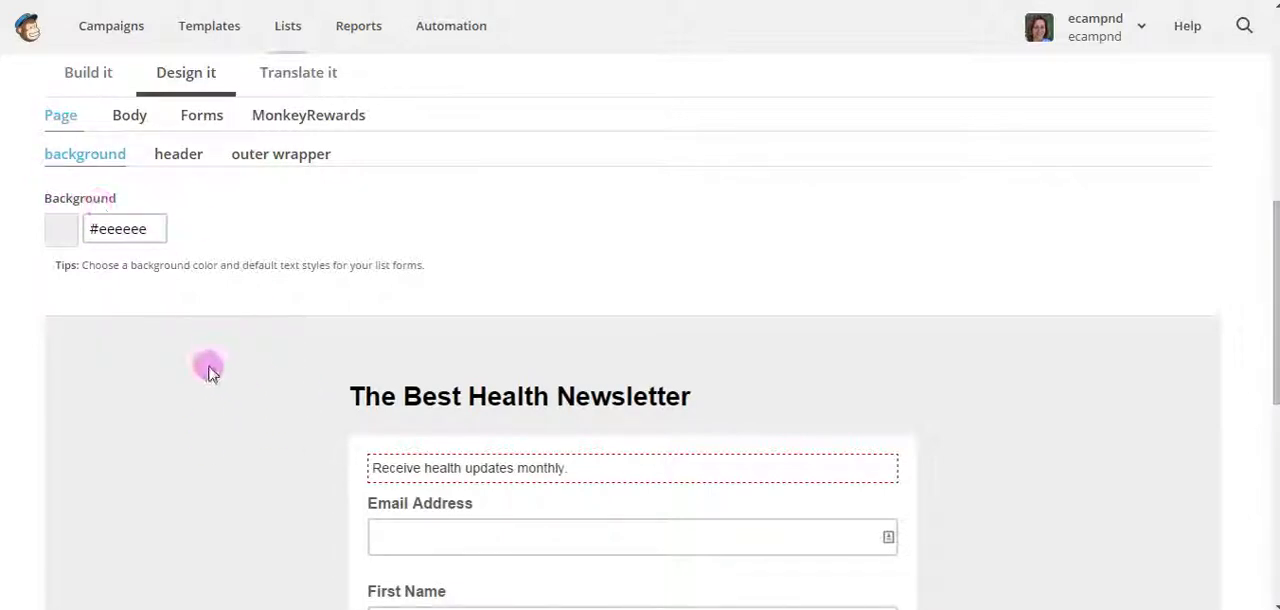
pyautogui.click(140, 230)
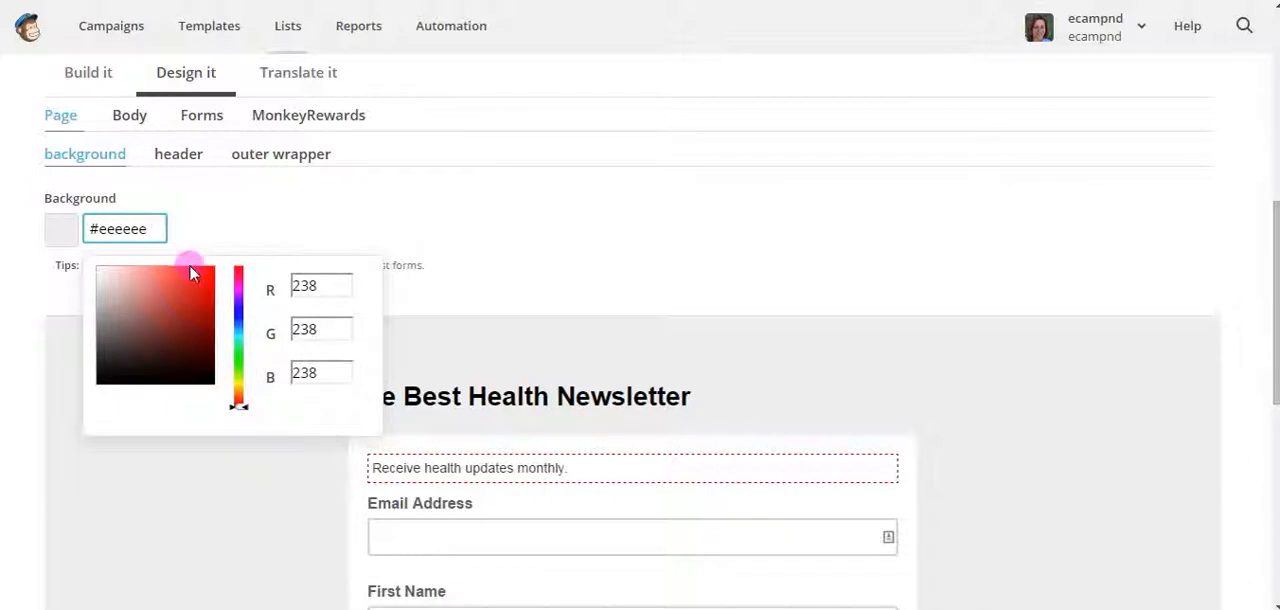
pyautogui.click(238, 356)
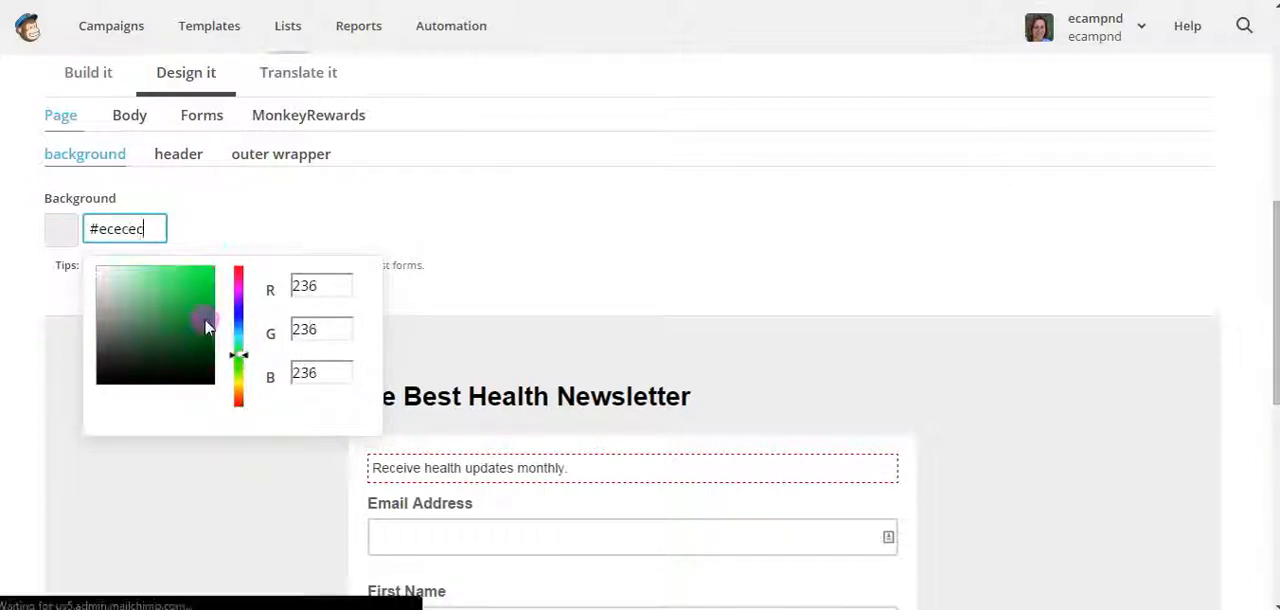
pyautogui.click(160, 295)
pyautogui.click(156, 283)
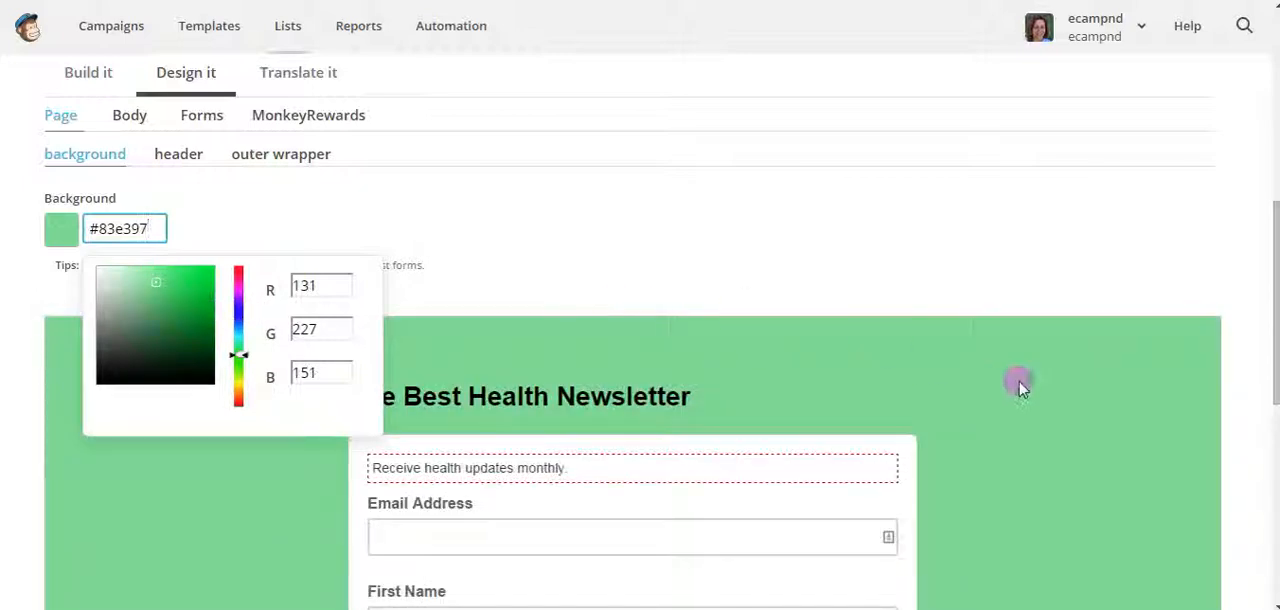
pyautogui.click(243, 188)
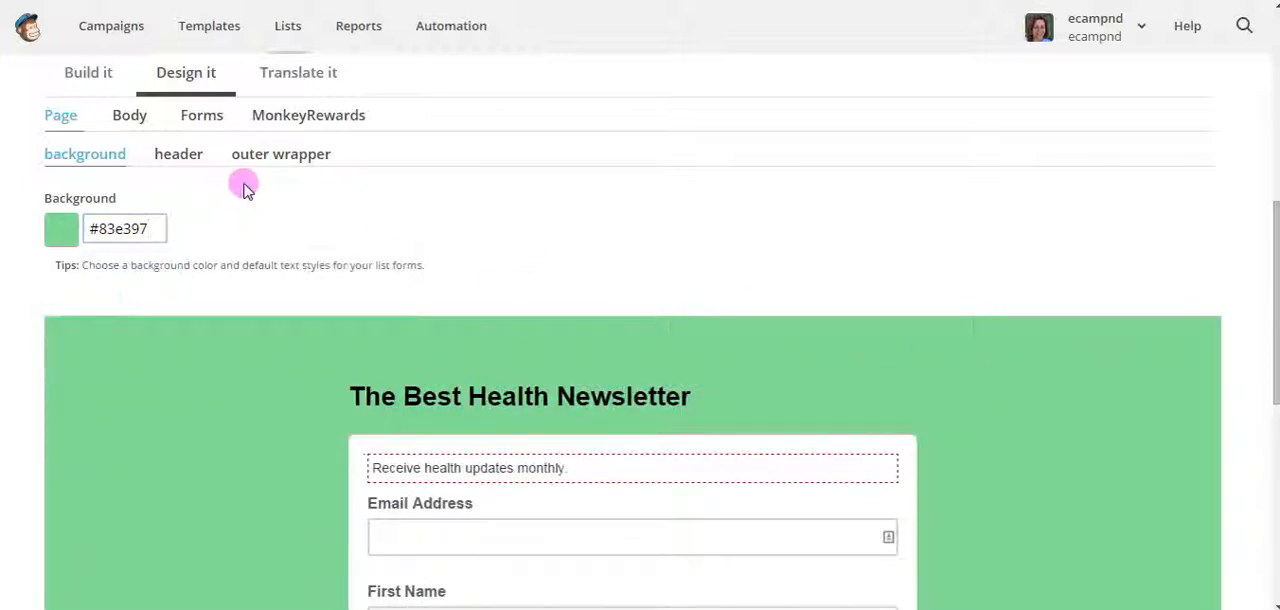
# Set the signup form's body background color to light blue, #93aef9, and check it in the form preview
pyautogui.click(130, 117)
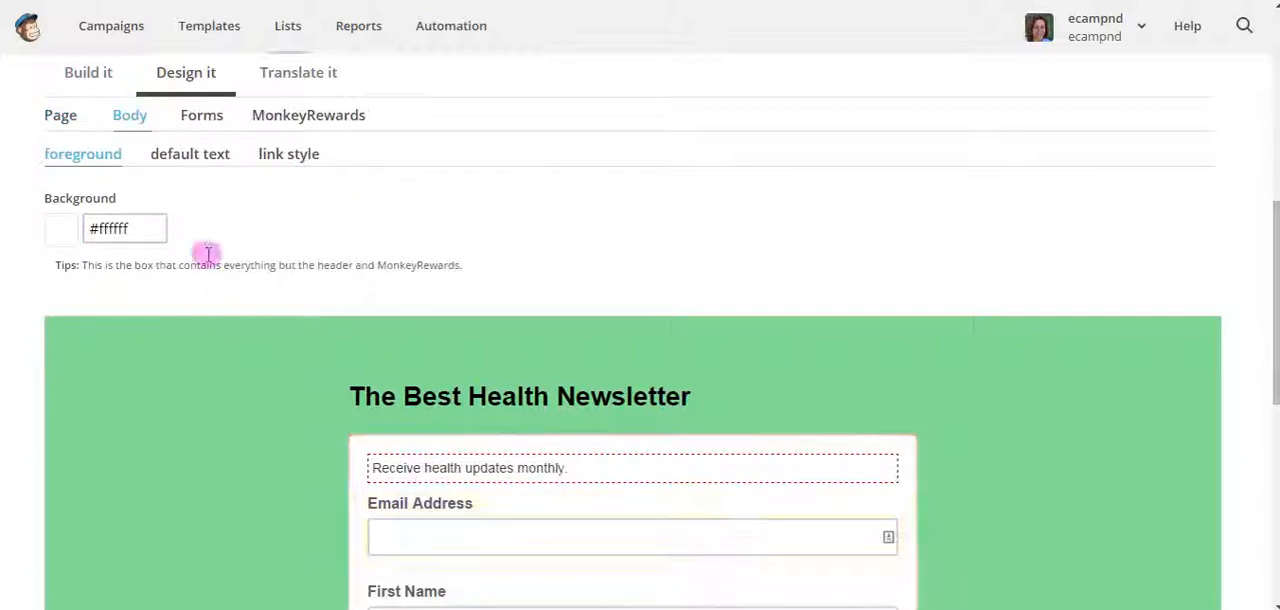
pyautogui.click(140, 231)
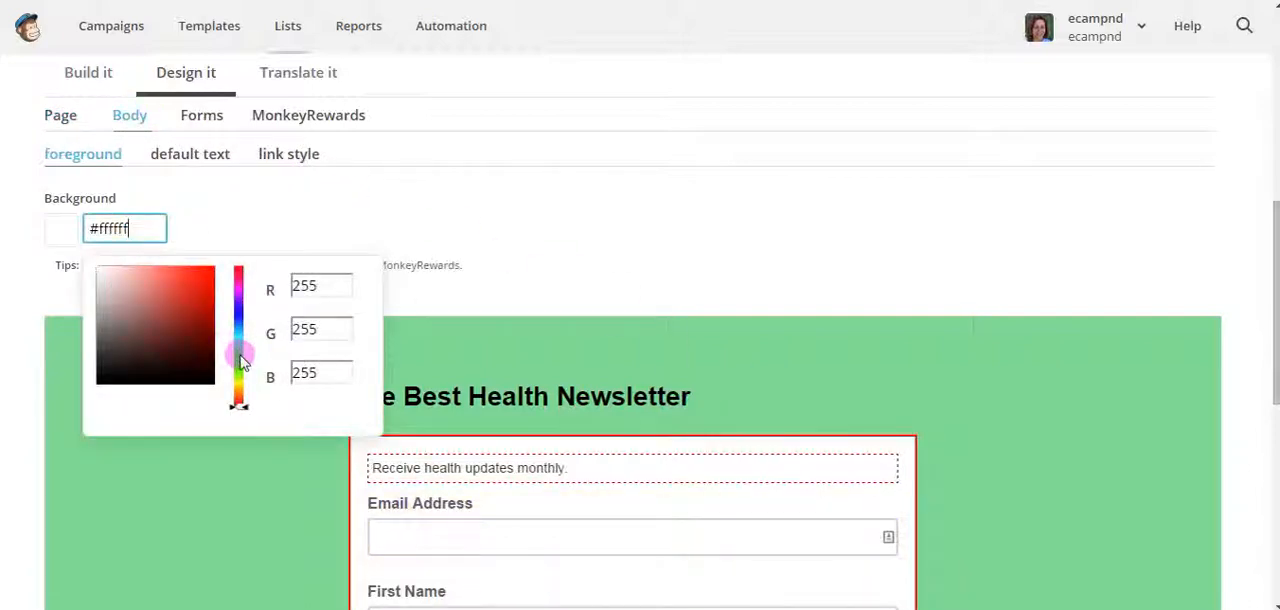
pyautogui.moveTo(244, 328); pyautogui.dragTo(237, 317)
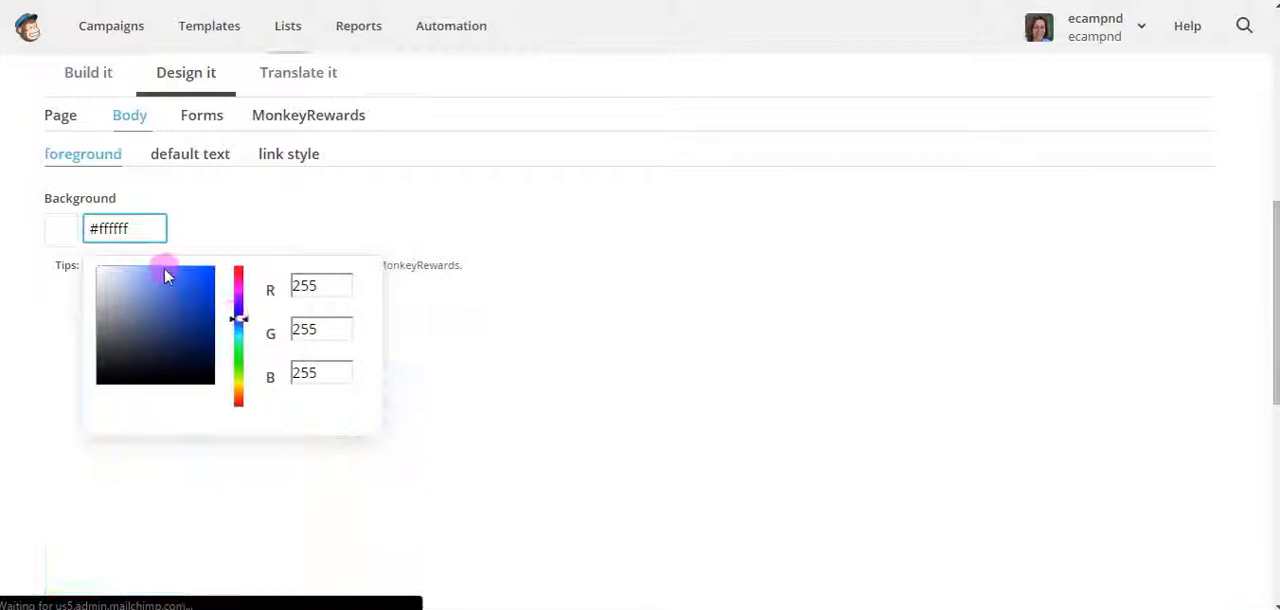
pyautogui.click(155, 268)
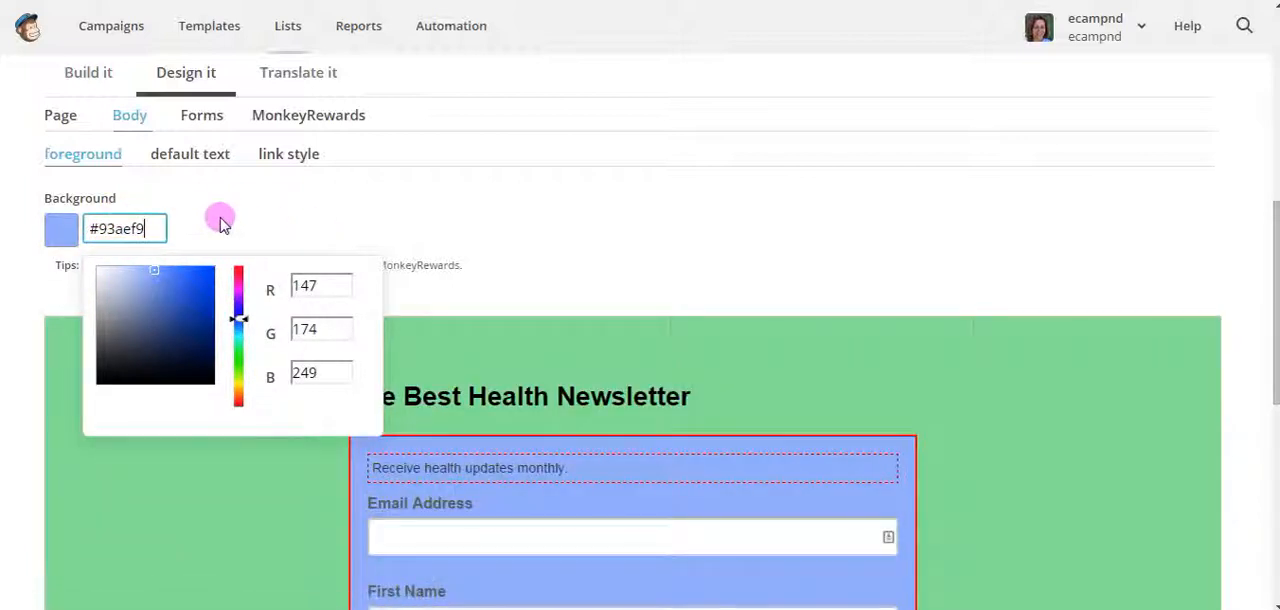
pyautogui.click(306, 220)
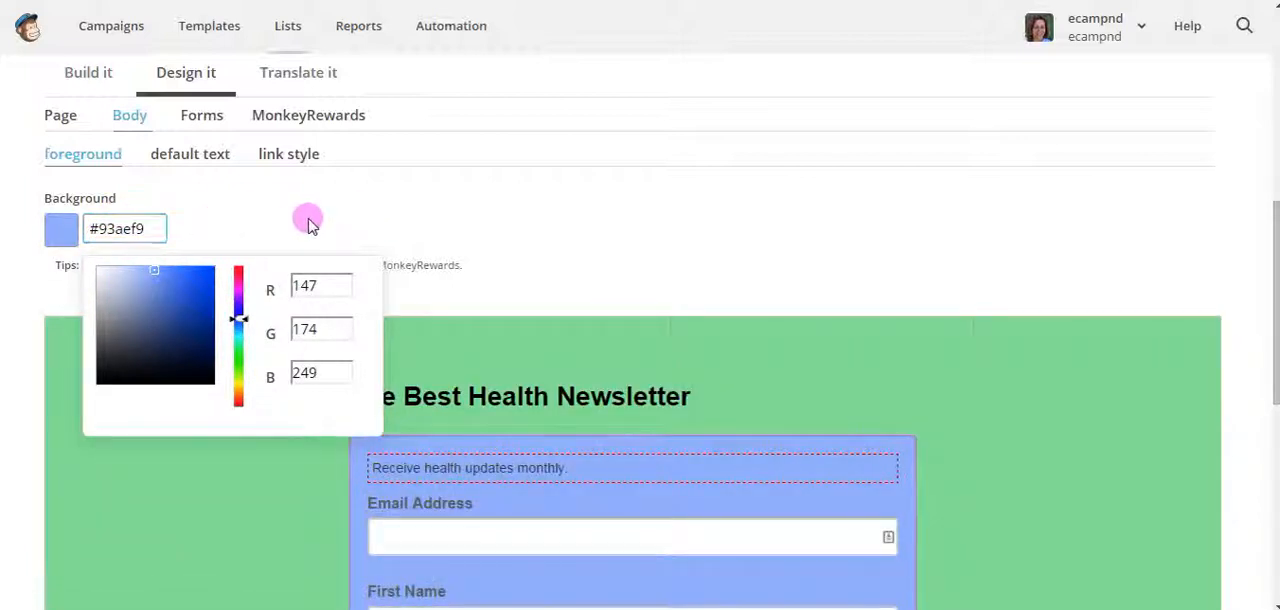
pyautogui.scroll(-2, 777, 406)
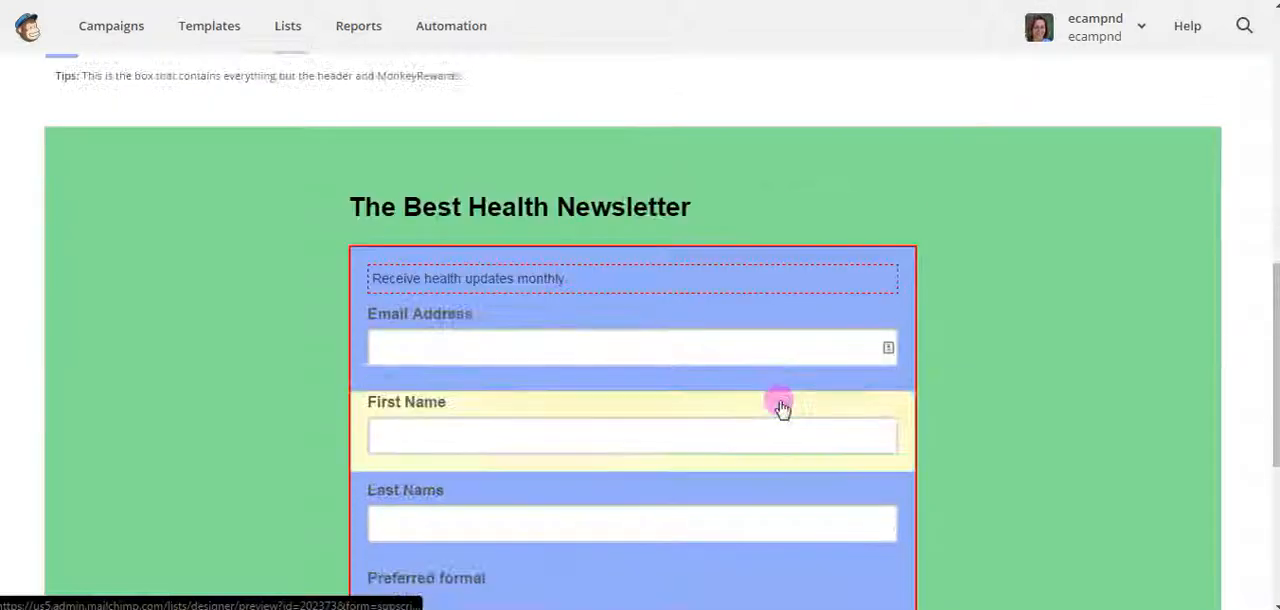
pyautogui.scroll(-4, 777, 406)
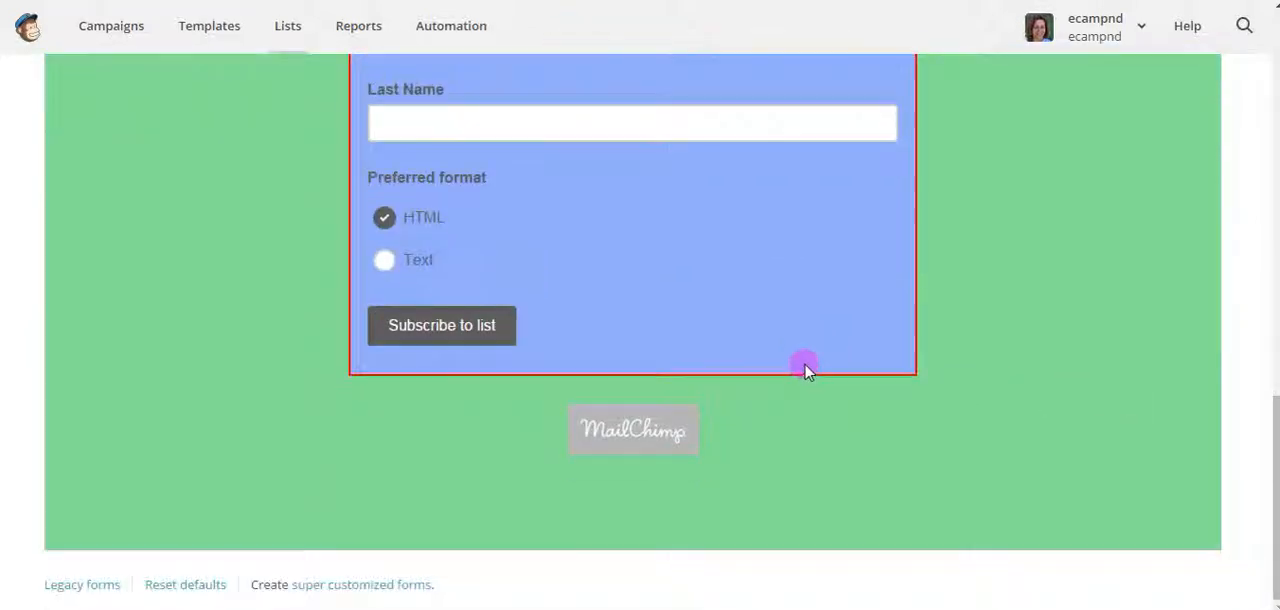
# Locate the signup form URL in the form settings and highlight the whole address
pyautogui.scroll(8, 806, 369)
pyautogui.scroll(1, 806, 362)
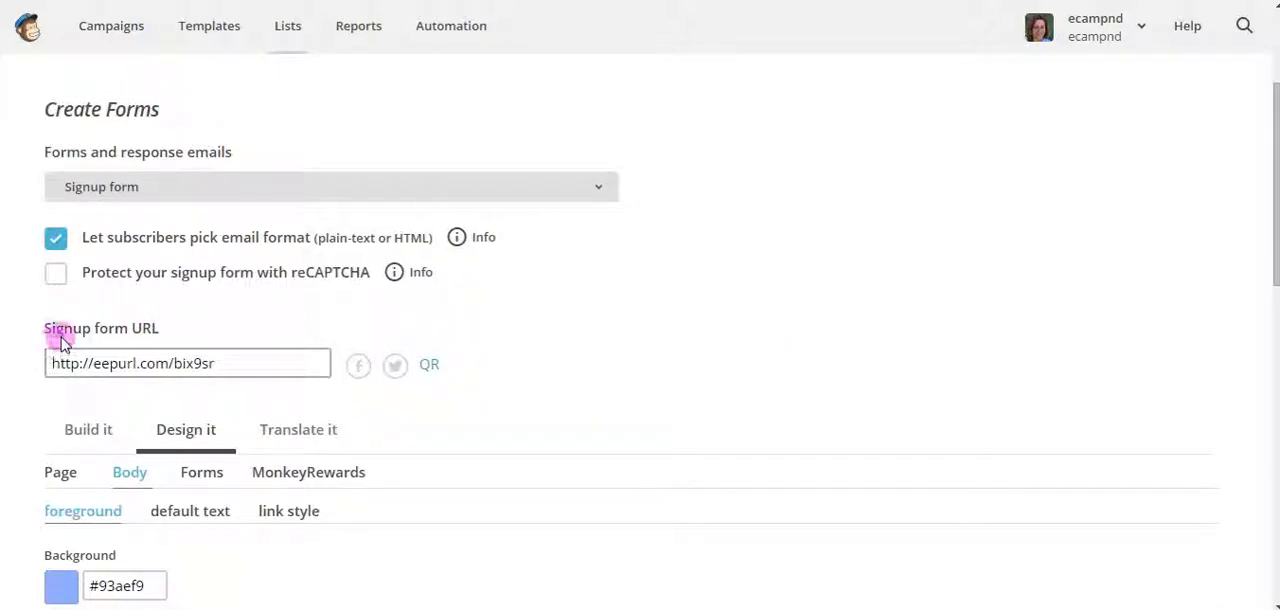
pyautogui.moveTo(257, 369); pyautogui.dragTo(43, 366)
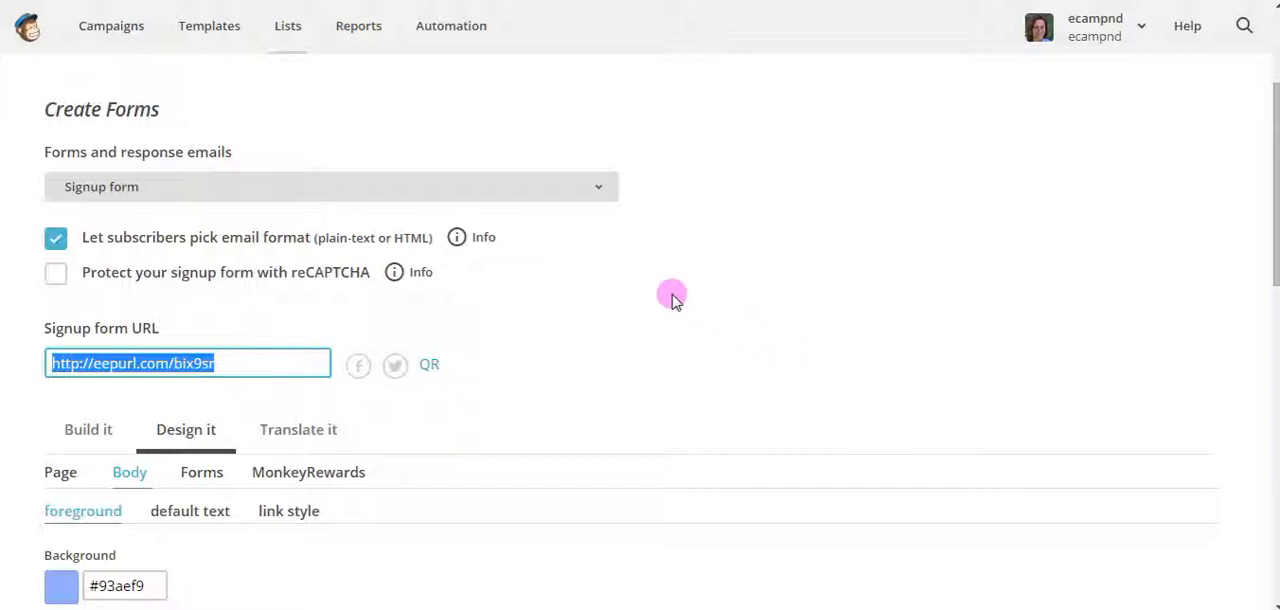
pyautogui.scroll(1, 672, 297)
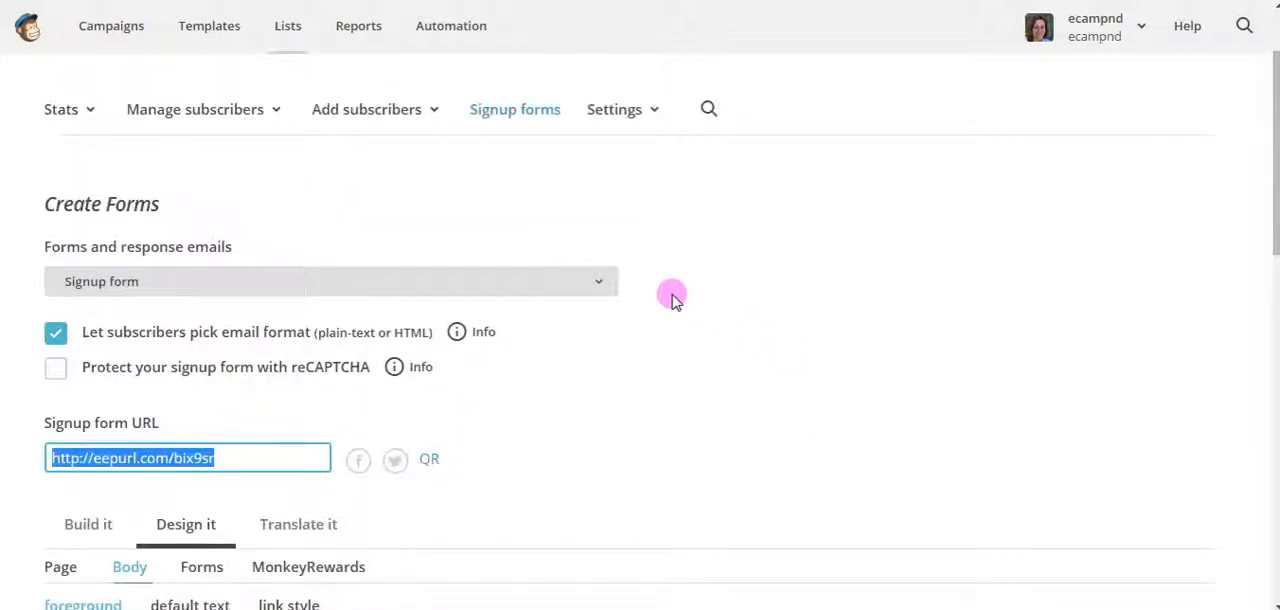
pyautogui.scroll(-2, 672, 297)
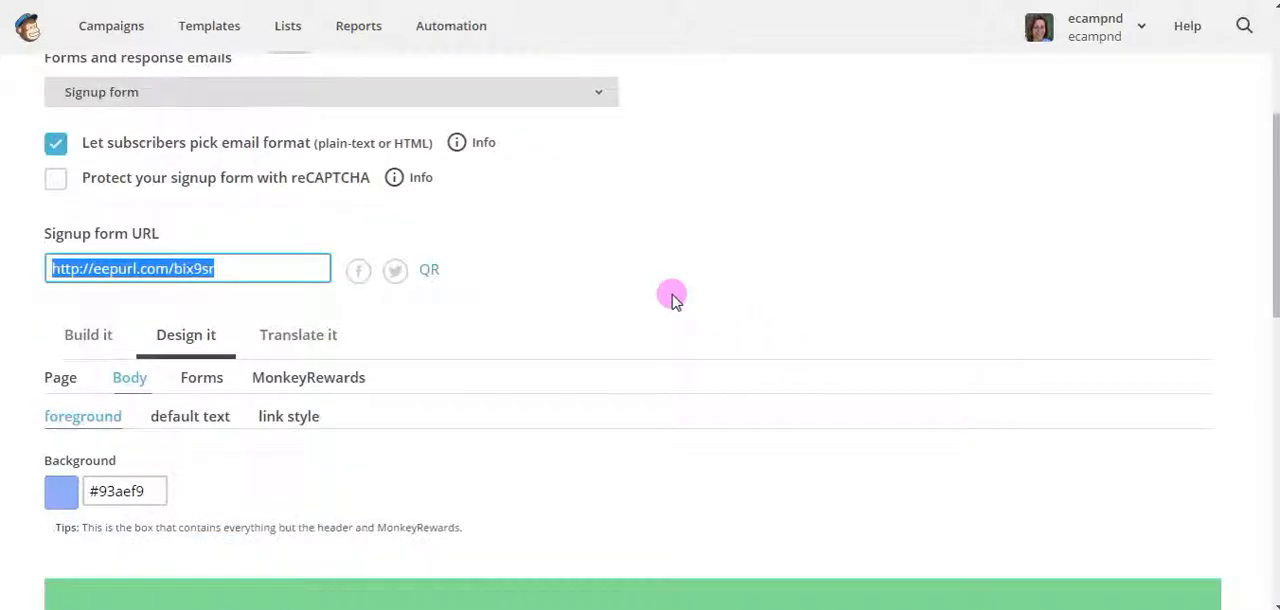
pyautogui.scroll(3, 672, 297)
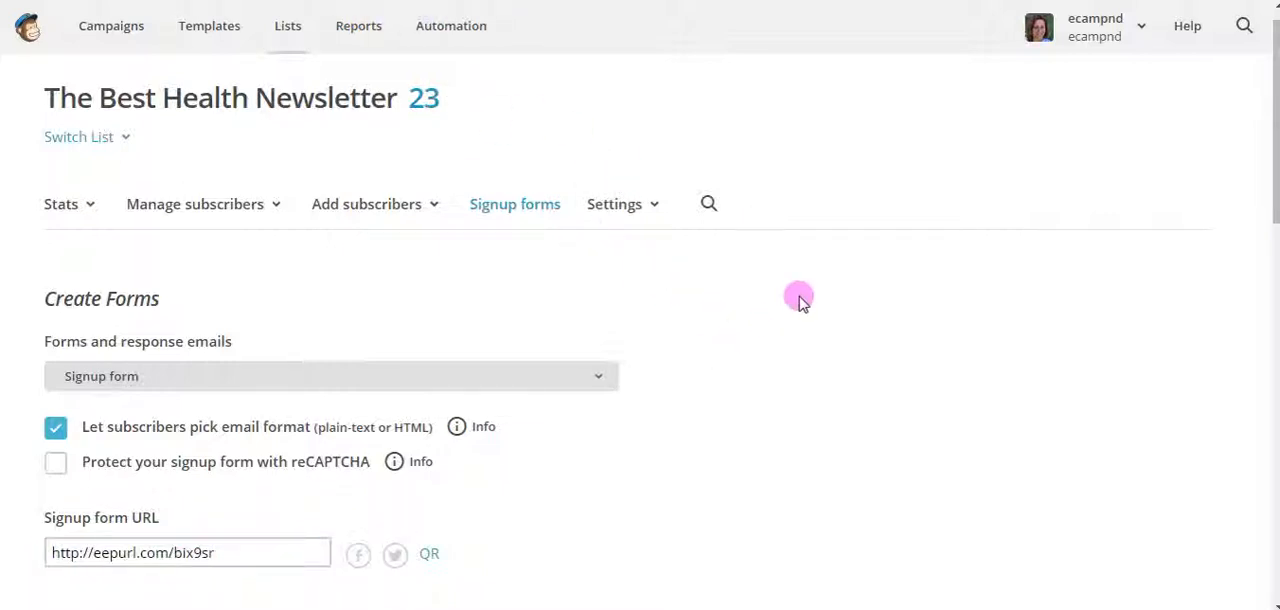
pyautogui.moveTo(226, 552); pyautogui.dragTo(34, 553)
pyautogui.hotkey('ctrl', 'c')
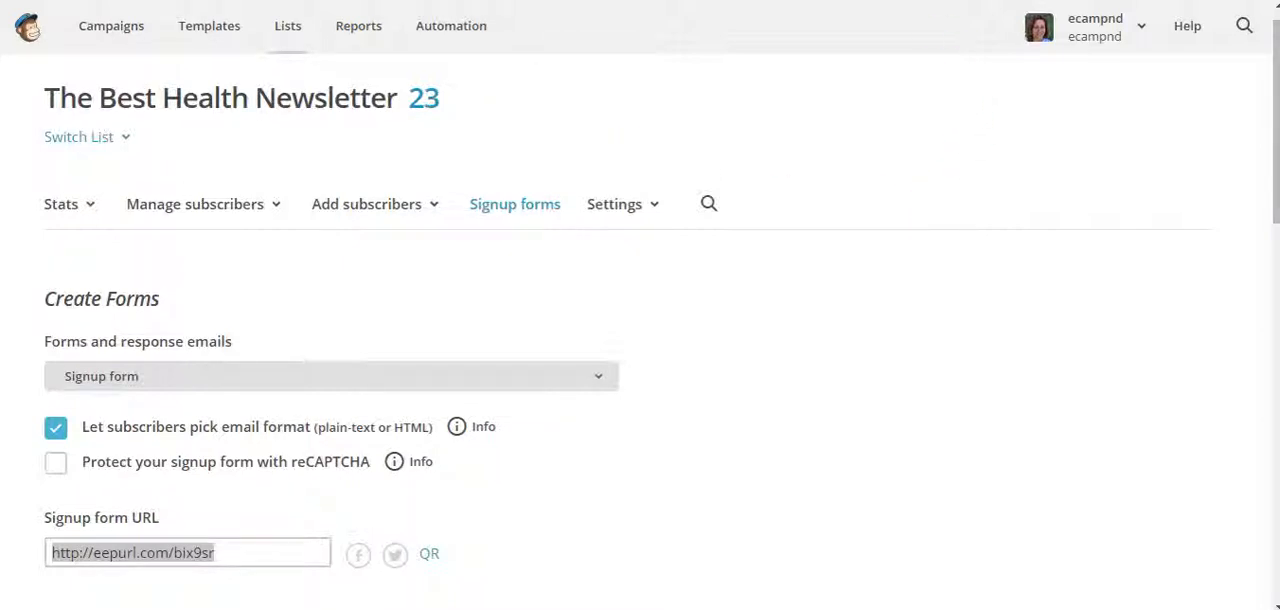
pyautogui.hotkey('ctrl', 't')
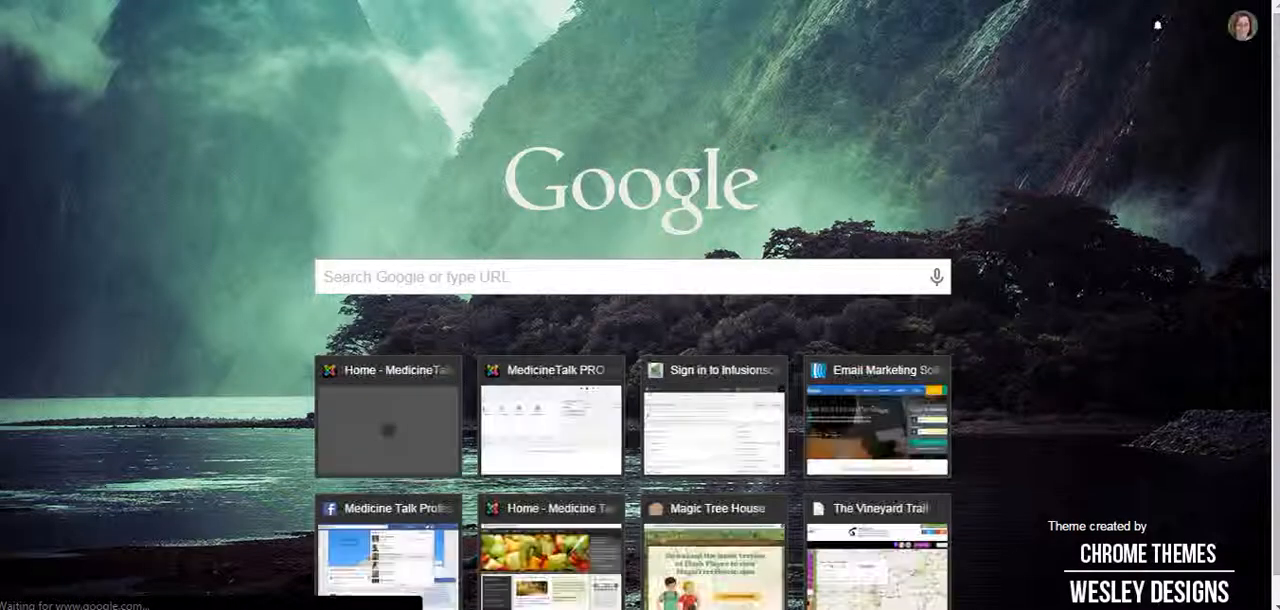
pyautogui.hotkey('ctrl', 'v')
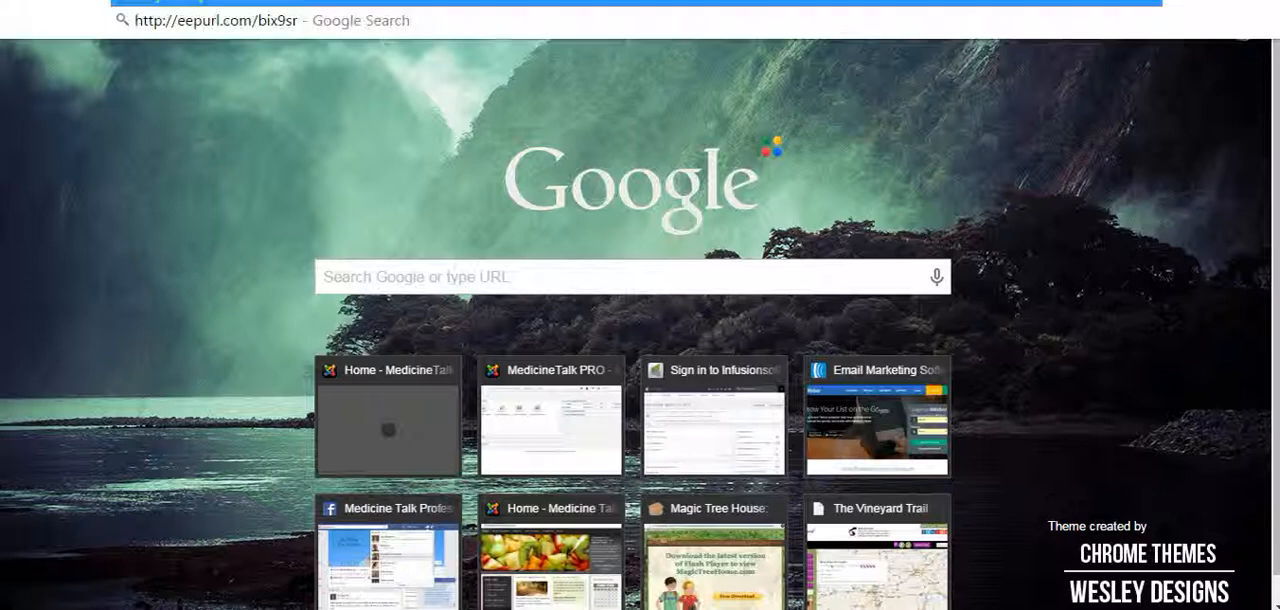
pyautogui.press('Return')
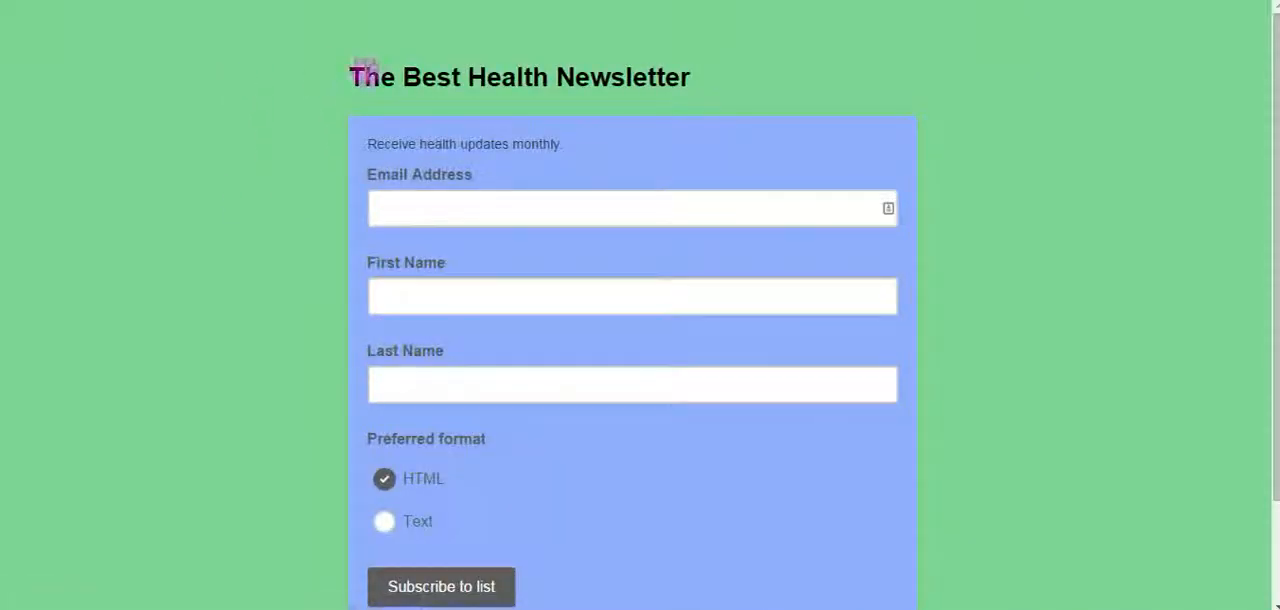
# Review the live signup form from heading to footer, and return to the MailChimp form builder with the signup form URL selected
pyautogui.scroll(-2, 1050, 260)
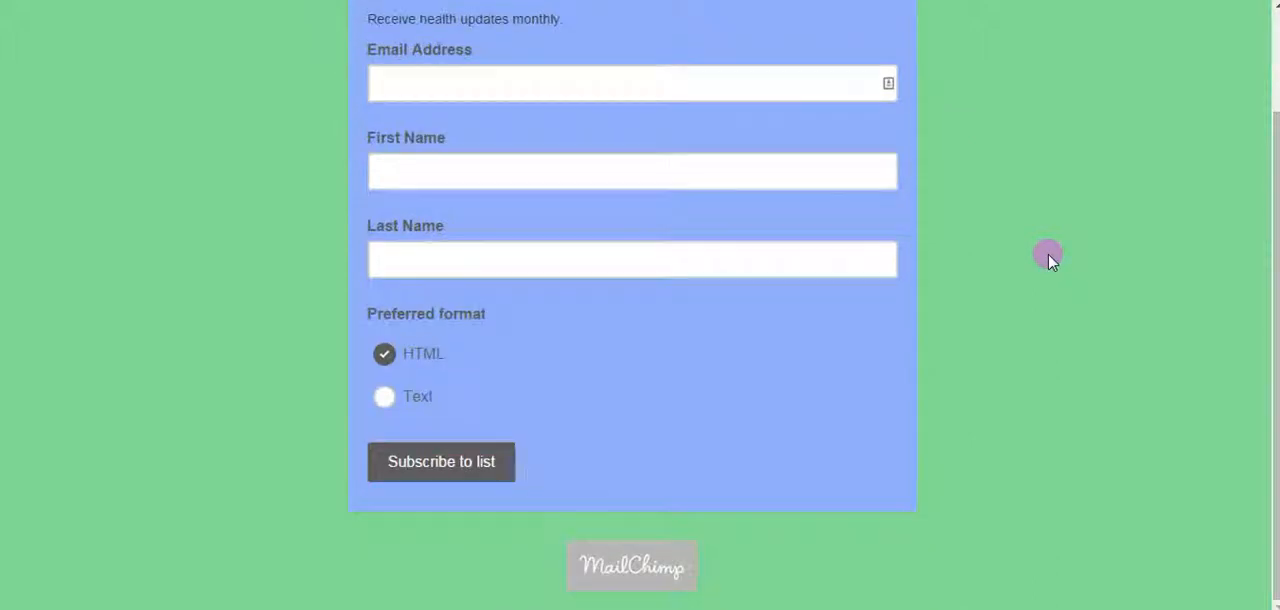
pyautogui.scroll(2, 1050, 260)
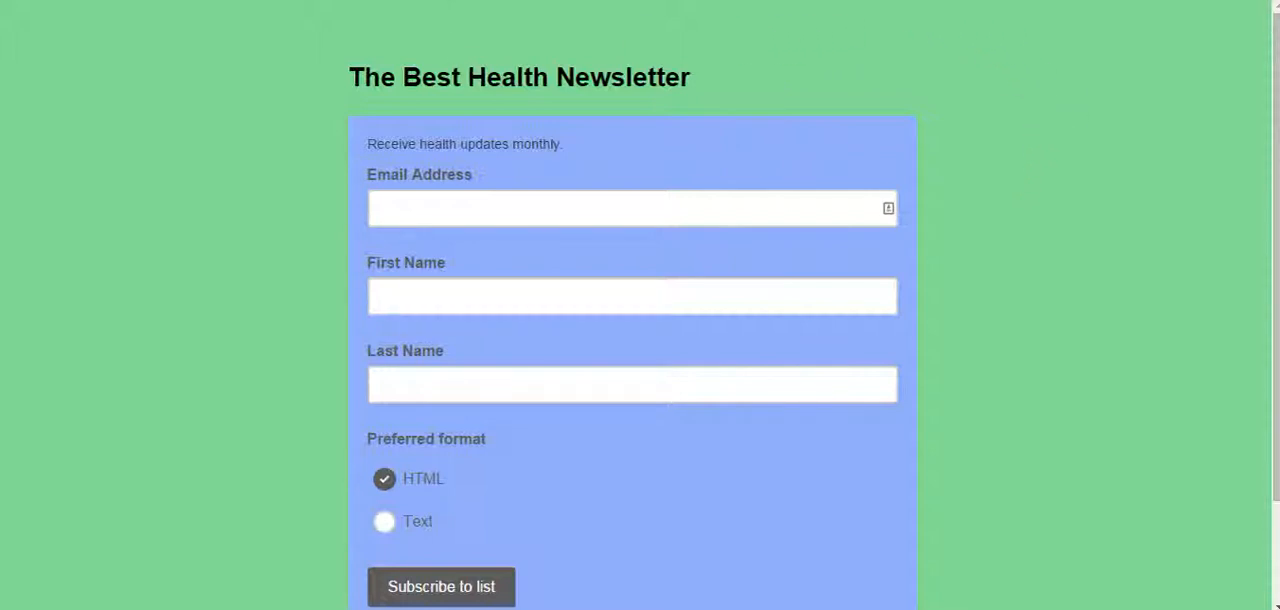
pyautogui.hotkey('ctrl', 'shift', 'Tab')
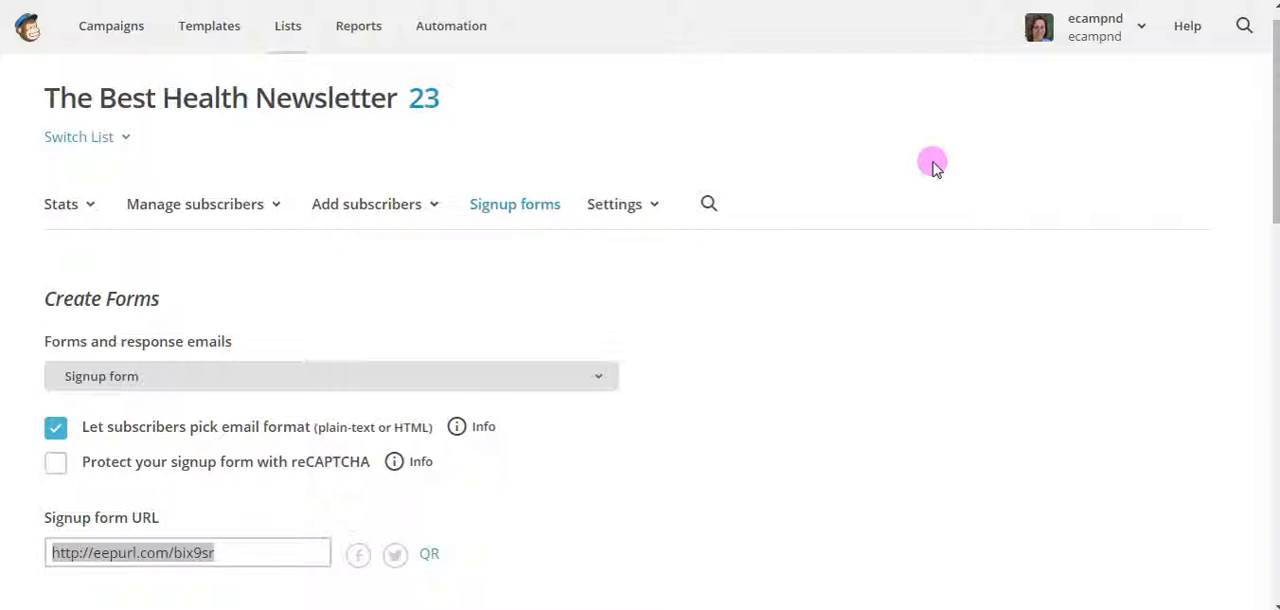
pyautogui.click(243, 553)
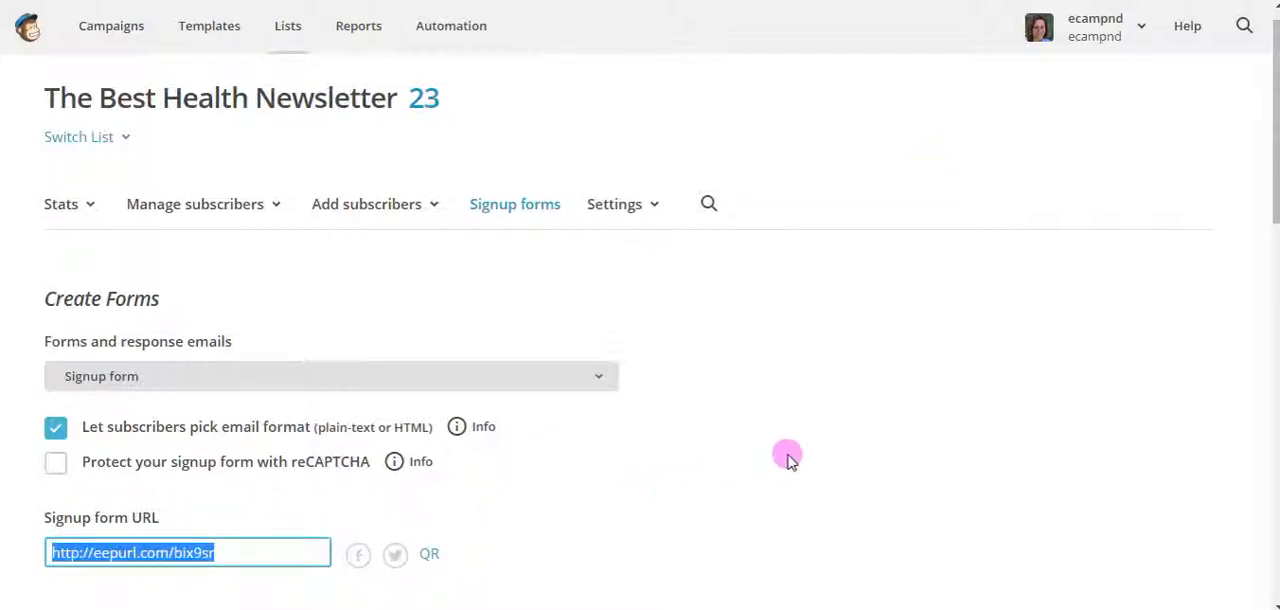